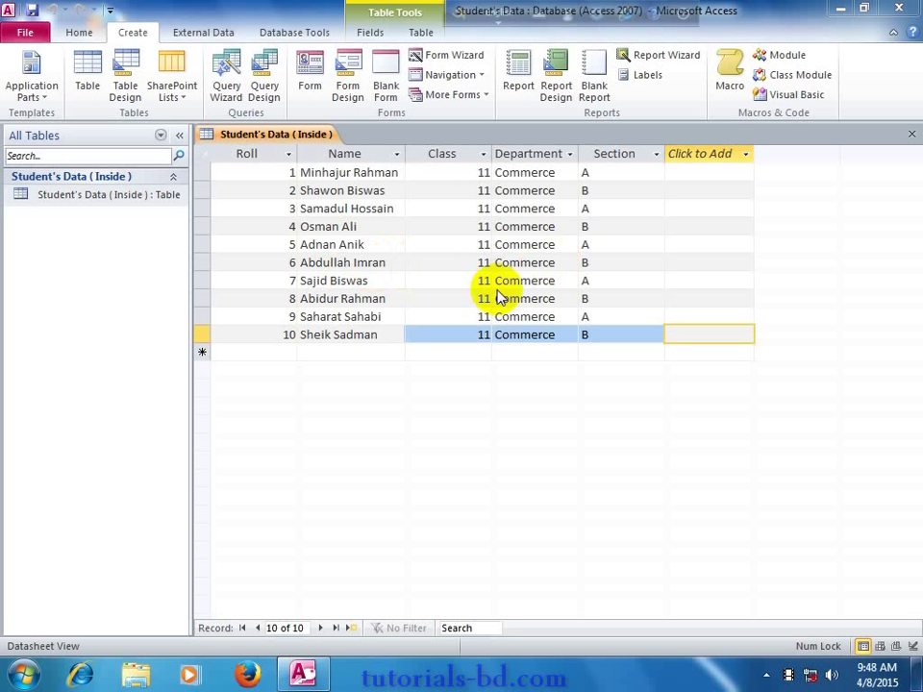
# Build a new form from the Student's Data table and switch it to Design View.
pyautogui.click(248, 172)
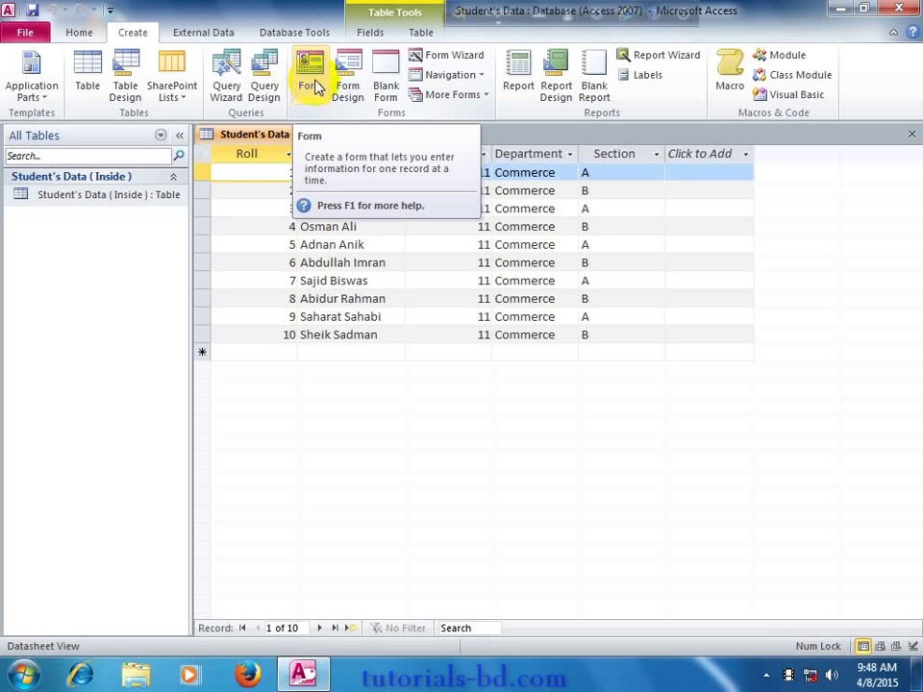
pyautogui.click(314, 85)
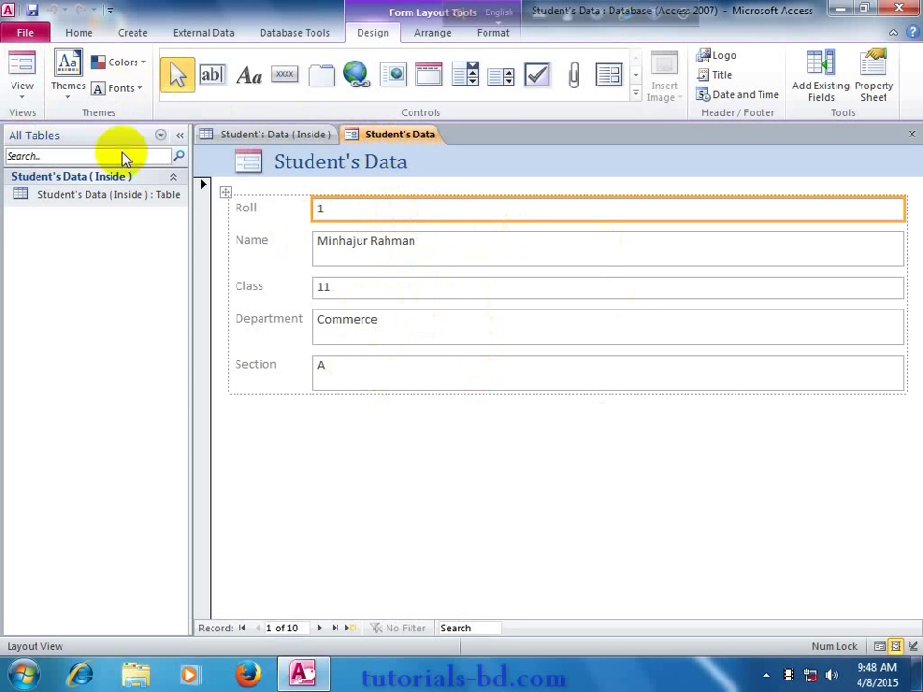
pyautogui.click(23, 84)
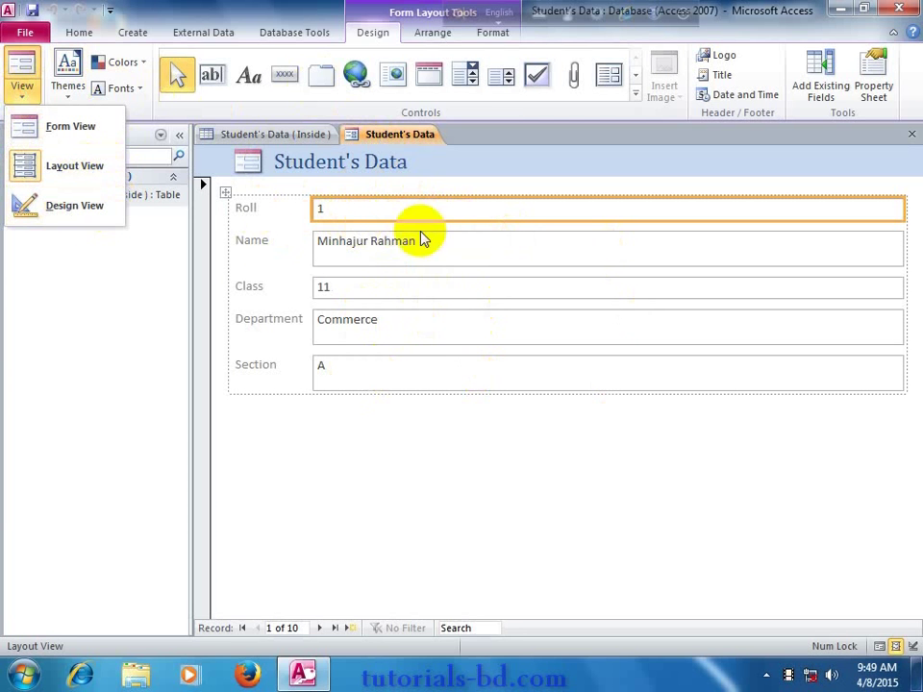
pyautogui.click(377, 136)
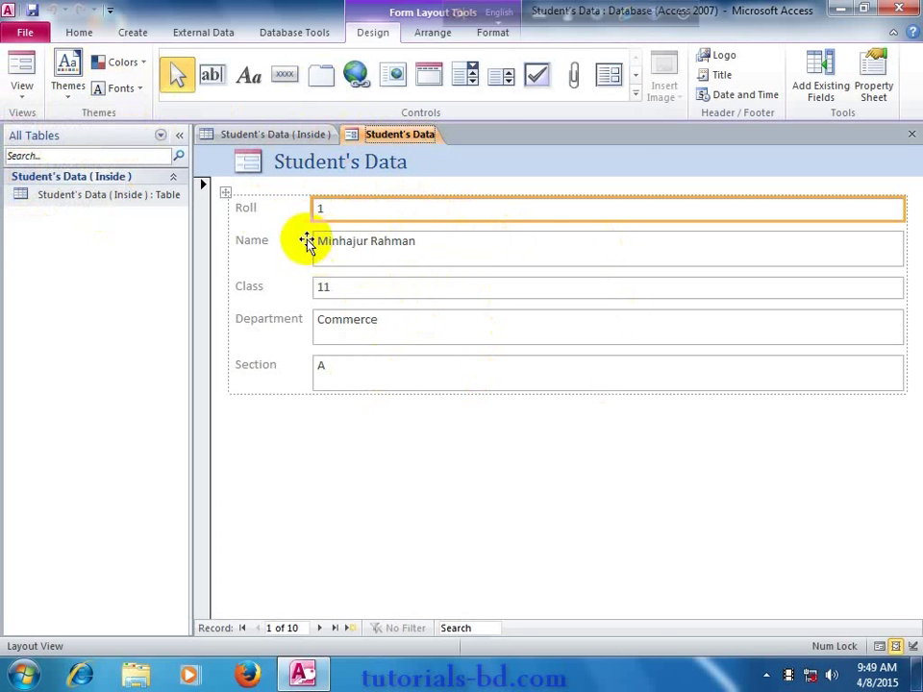
pyautogui.rightClick(404, 138)
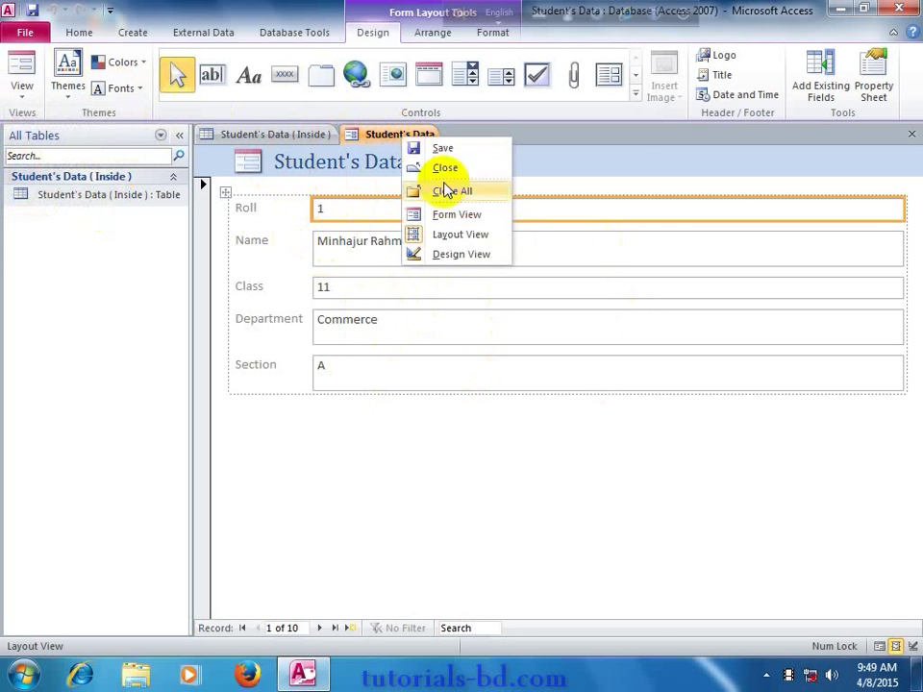
pyautogui.click(437, 253)
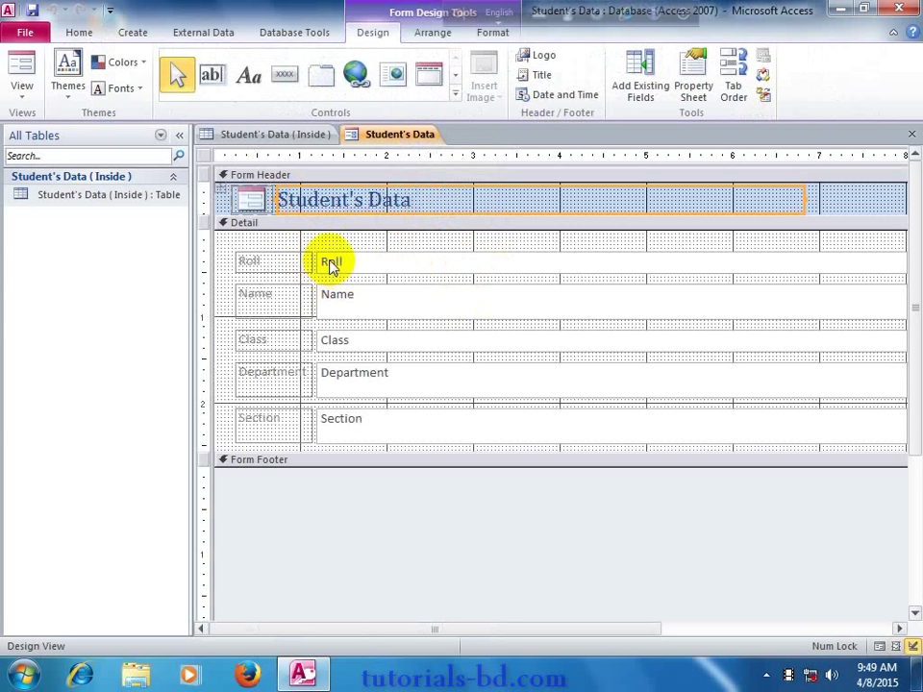
# Drag the Form Footer section taller below the five detail fields, closing its Property Sheet.
pyautogui.click(330, 261)
pyautogui.click(284, 261)
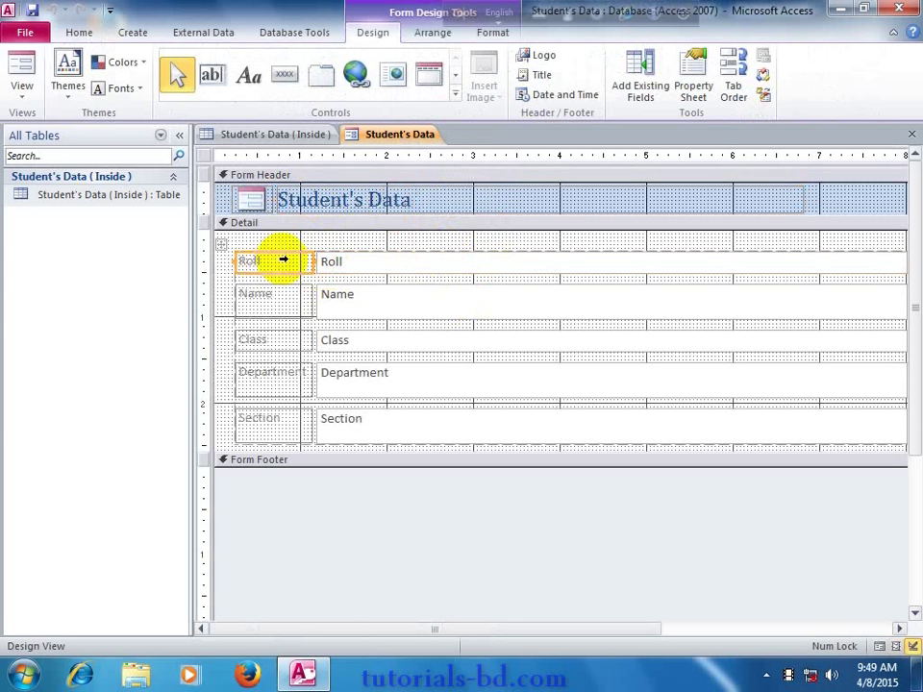
pyautogui.click(337, 298)
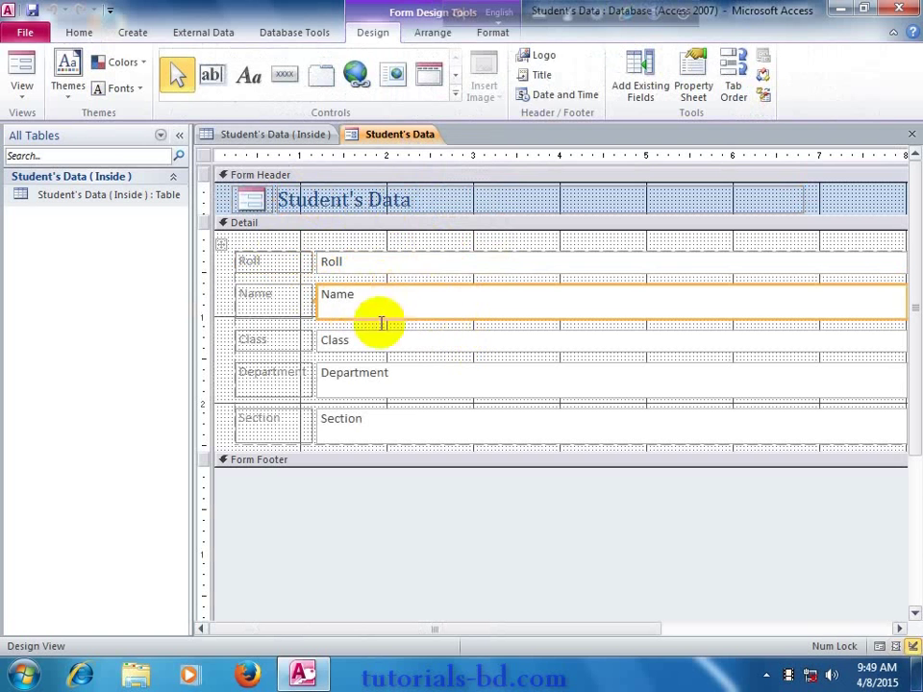
pyautogui.click(355, 265)
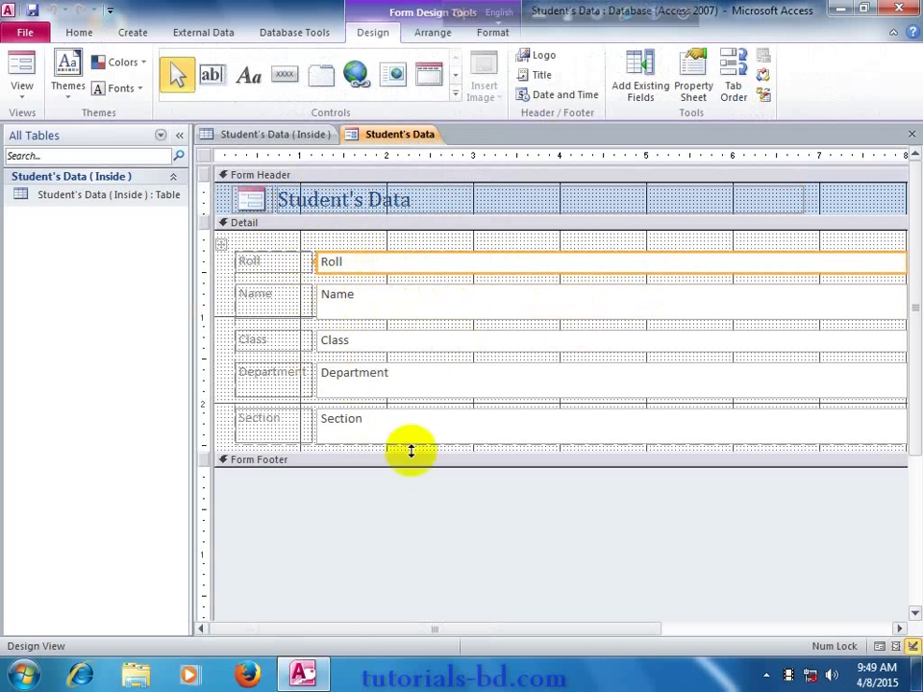
pyautogui.click(350, 465)
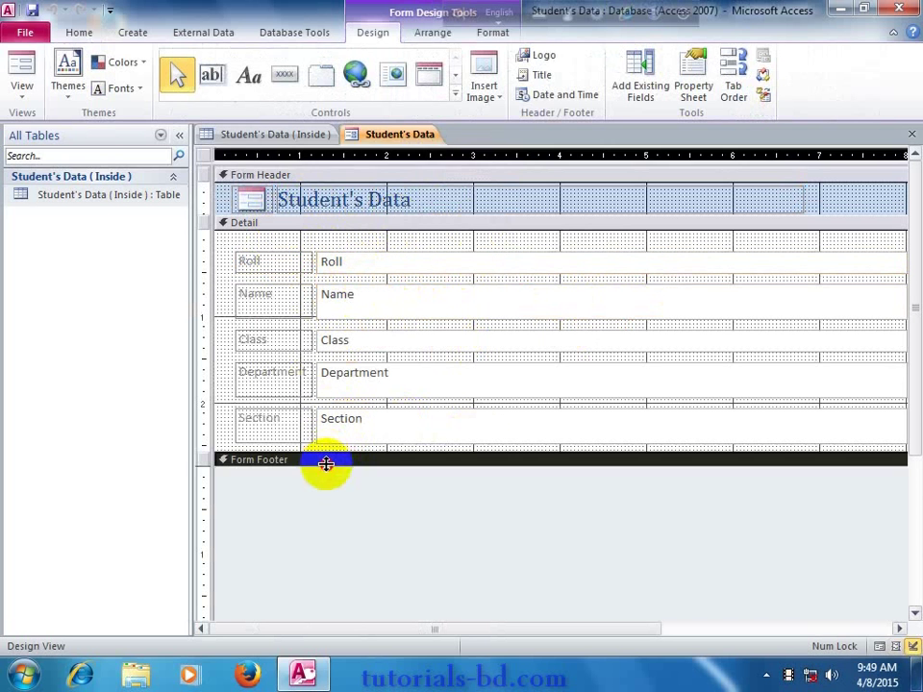
pyautogui.moveTo(325, 465); pyautogui.dragTo(330, 479)
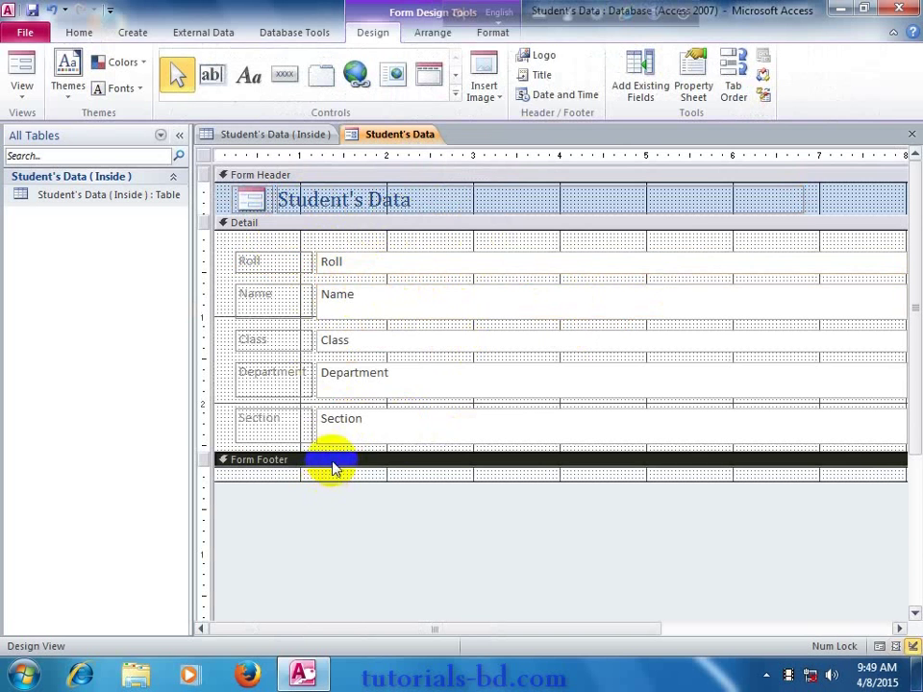
pyautogui.doubleClick(330, 471)
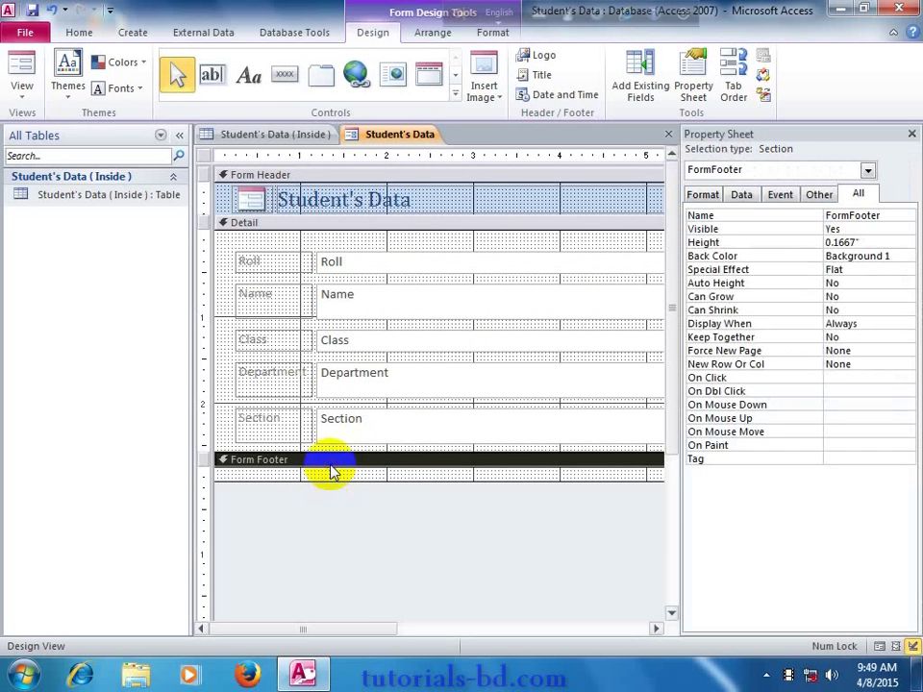
pyautogui.click(911, 134)
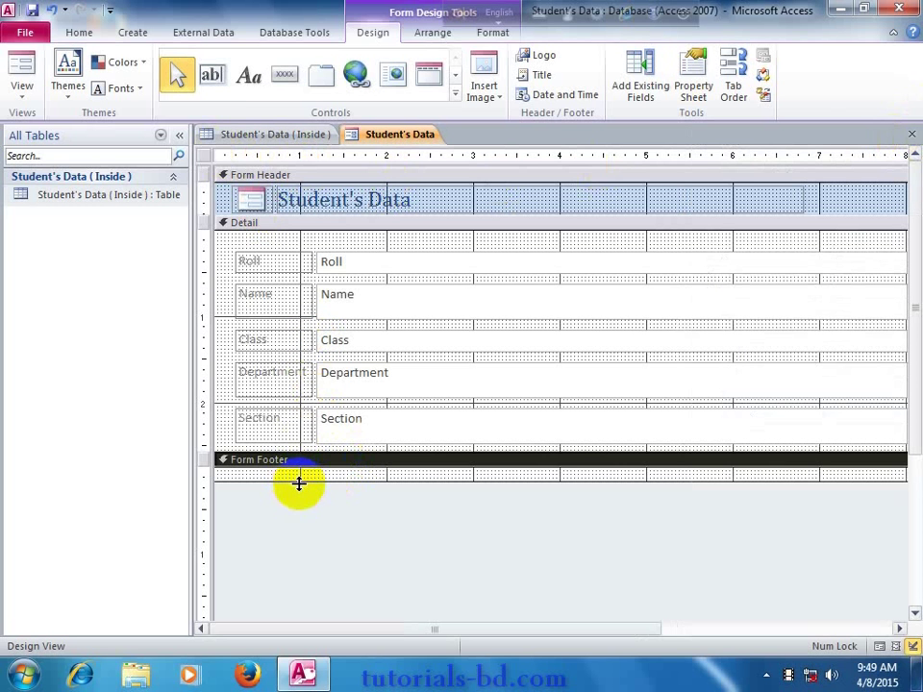
pyautogui.moveTo(298, 483); pyautogui.dragTo(300, 493)
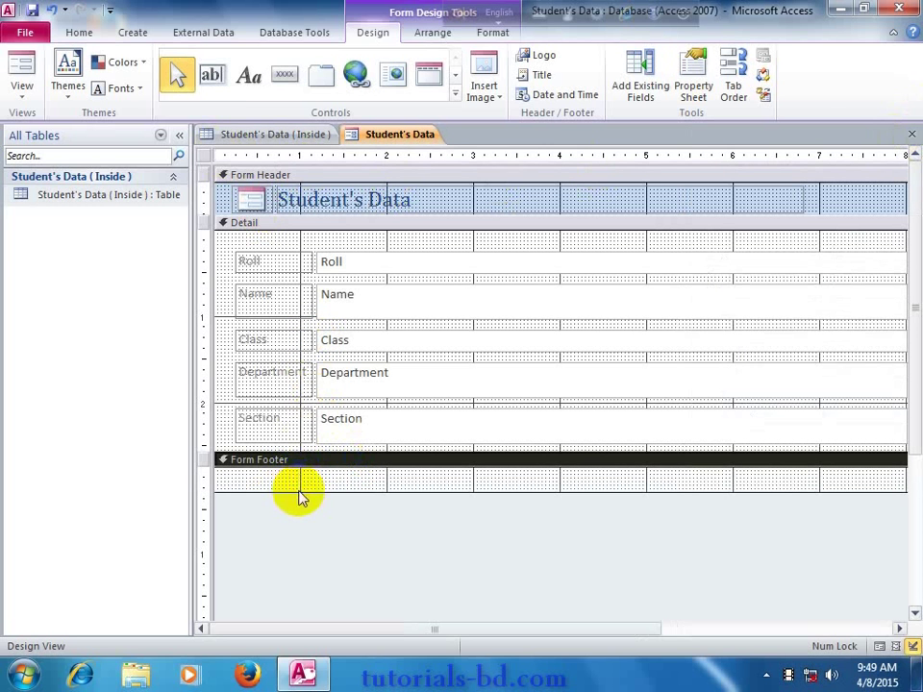
# Insert a tutorials-bd.com hyperlink and move it to the centre of the Form Footer.
pyautogui.click(357, 77)
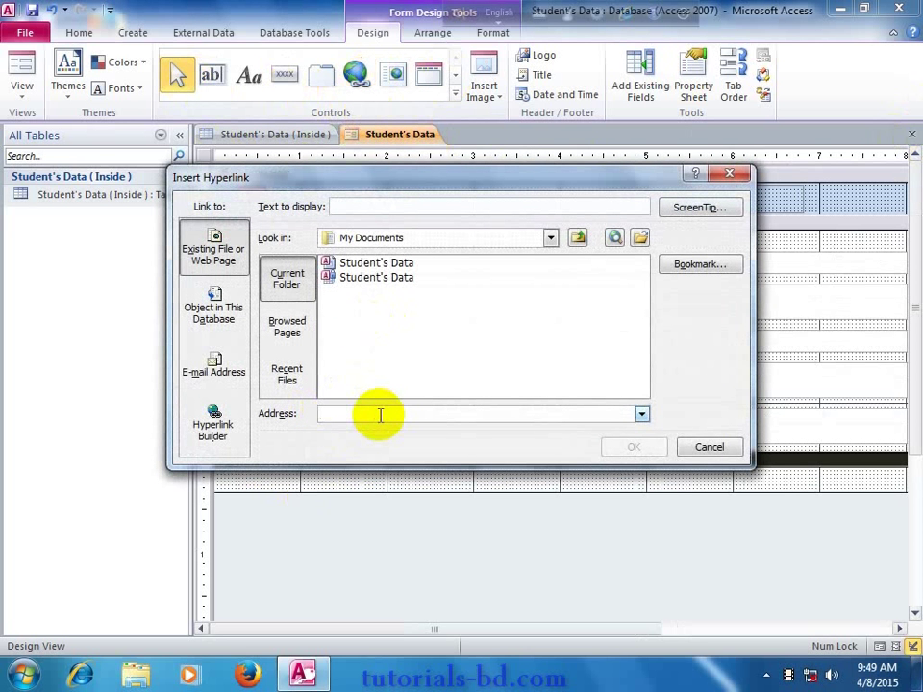
pyautogui.write('tutorials-bd.com')
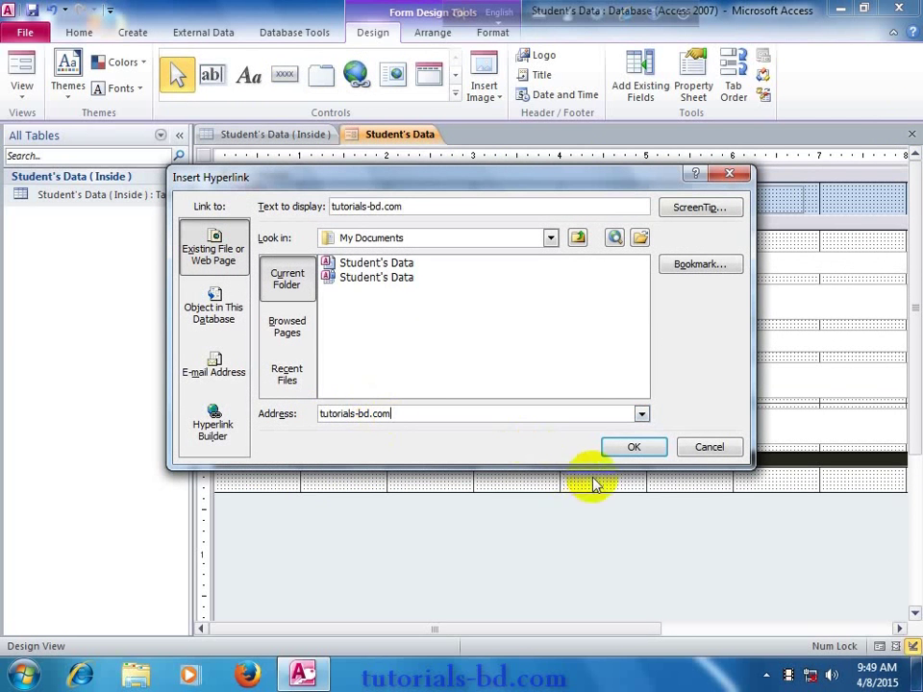
pyautogui.click(637, 447)
pyautogui.click(262, 477)
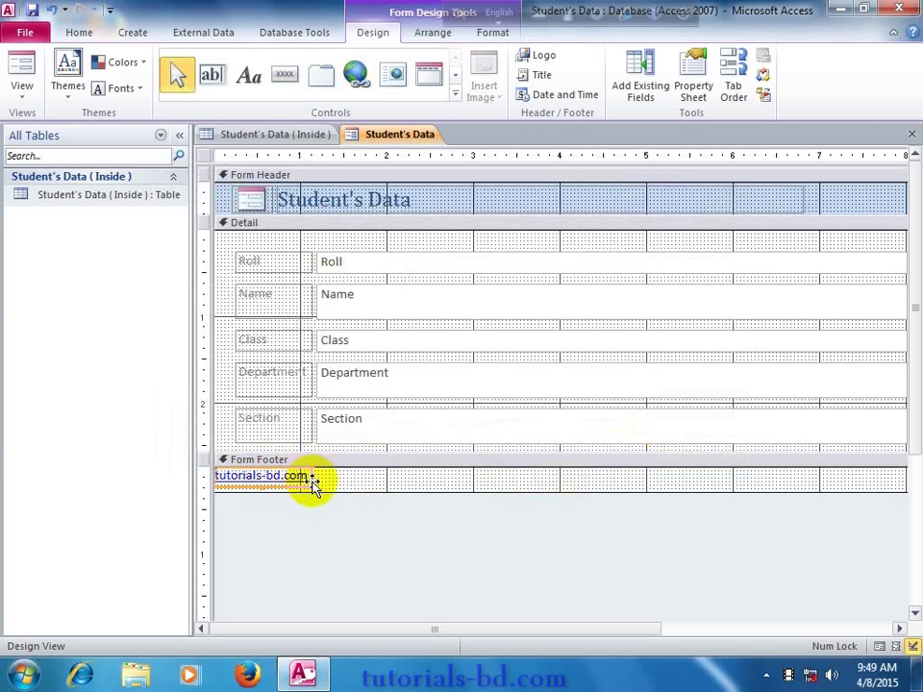
pyautogui.moveTo(312, 479); pyautogui.dragTo(595, 482)
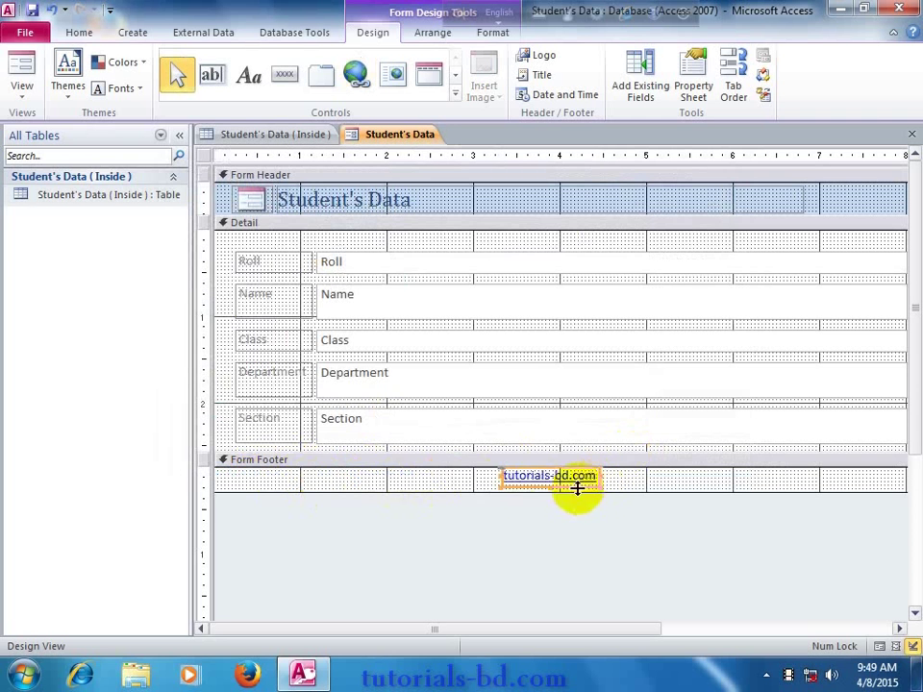
pyautogui.click(404, 479)
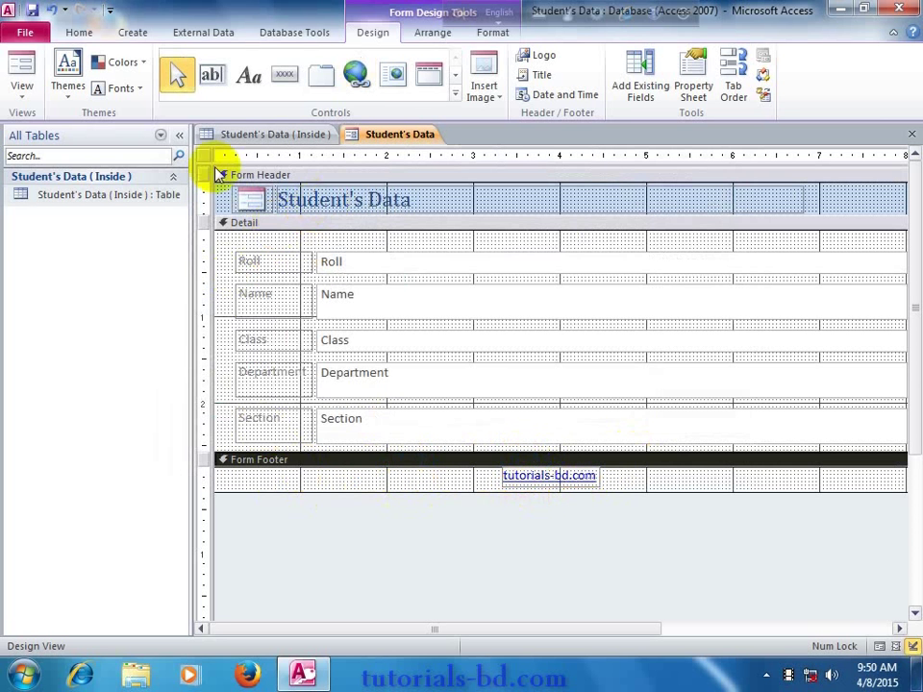
# Check the record in Form View by tabbing from Roll through Name, Class and Section, then return to Layout View.
pyautogui.rightClick(402, 136)
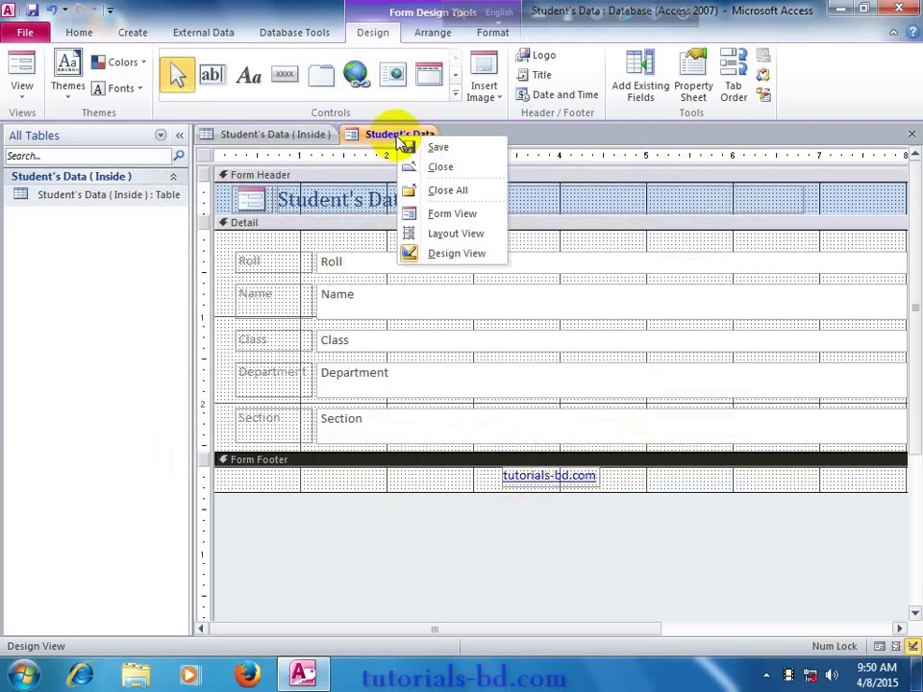
pyautogui.click(428, 217)
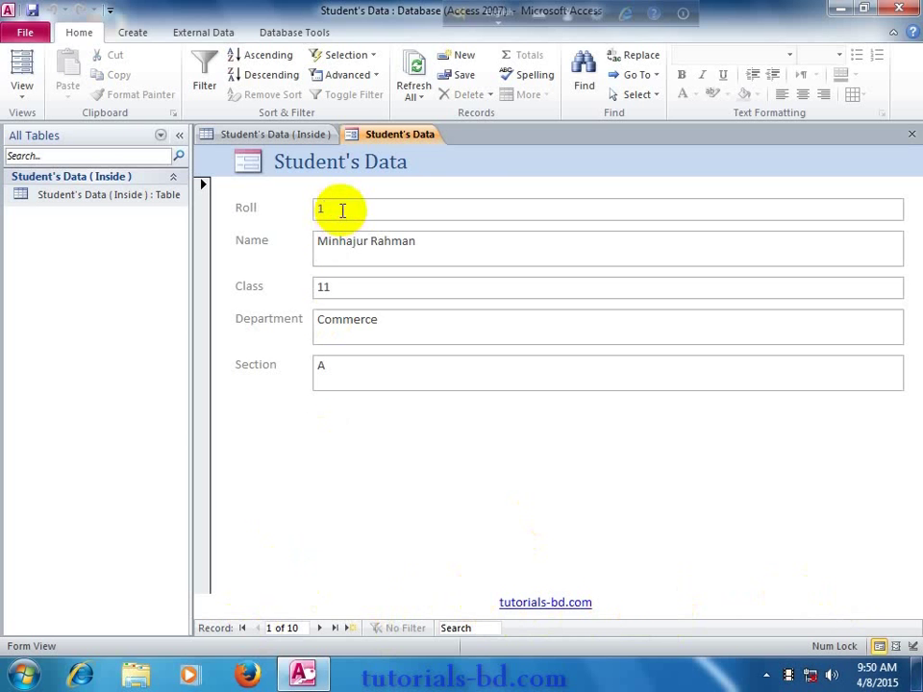
pyautogui.press('Tab')
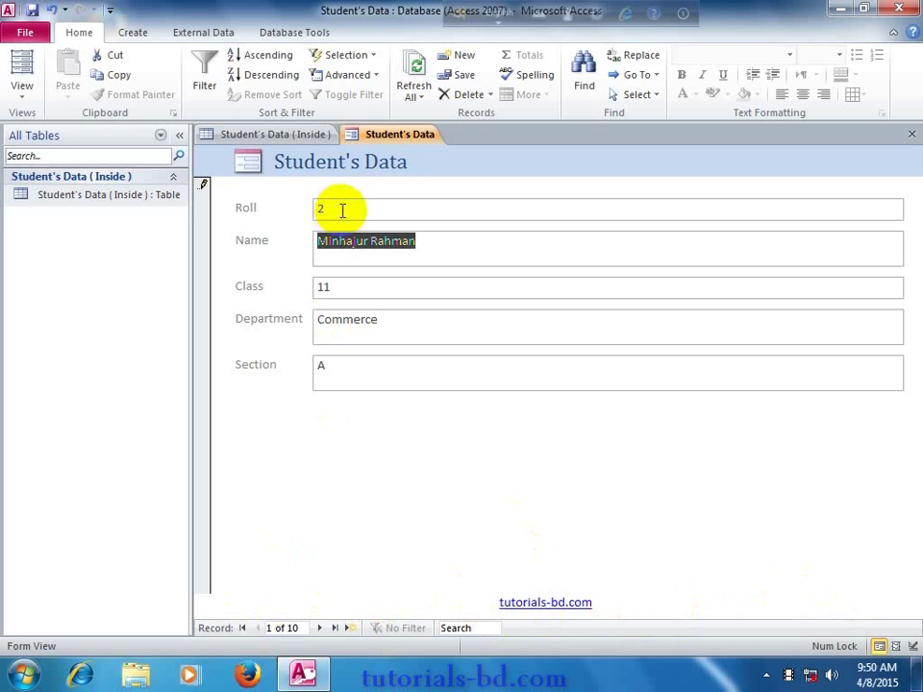
pyautogui.press('Tab')
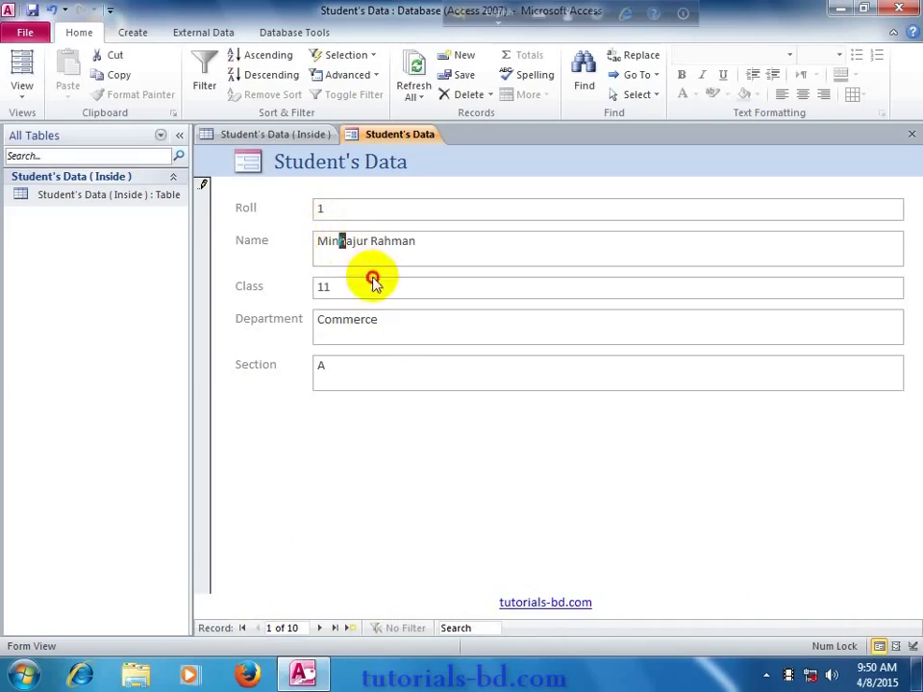
pyautogui.press('Tab')
pyautogui.click(378, 380)
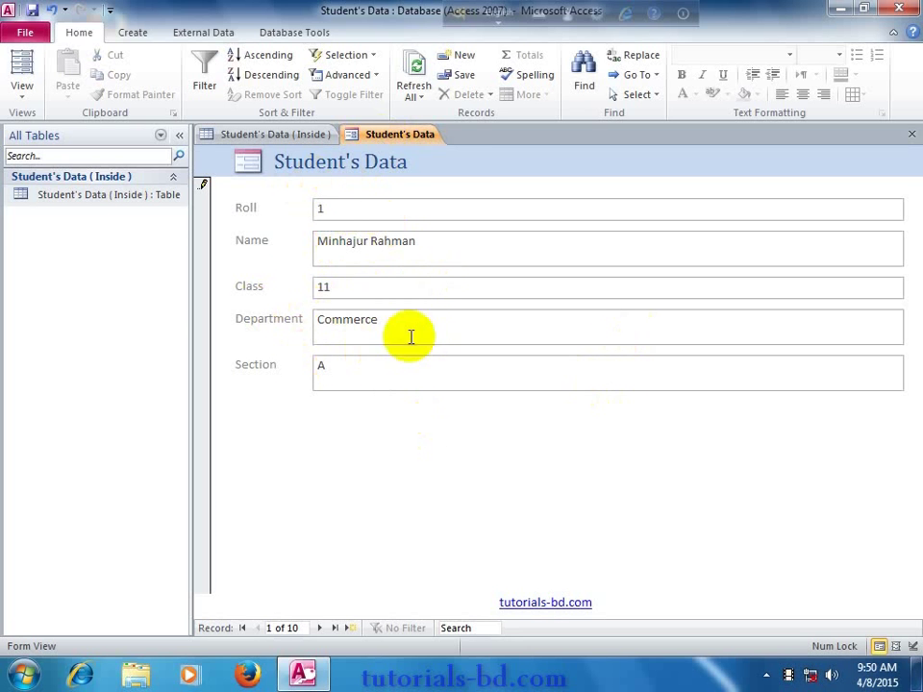
pyautogui.rightClick(383, 139)
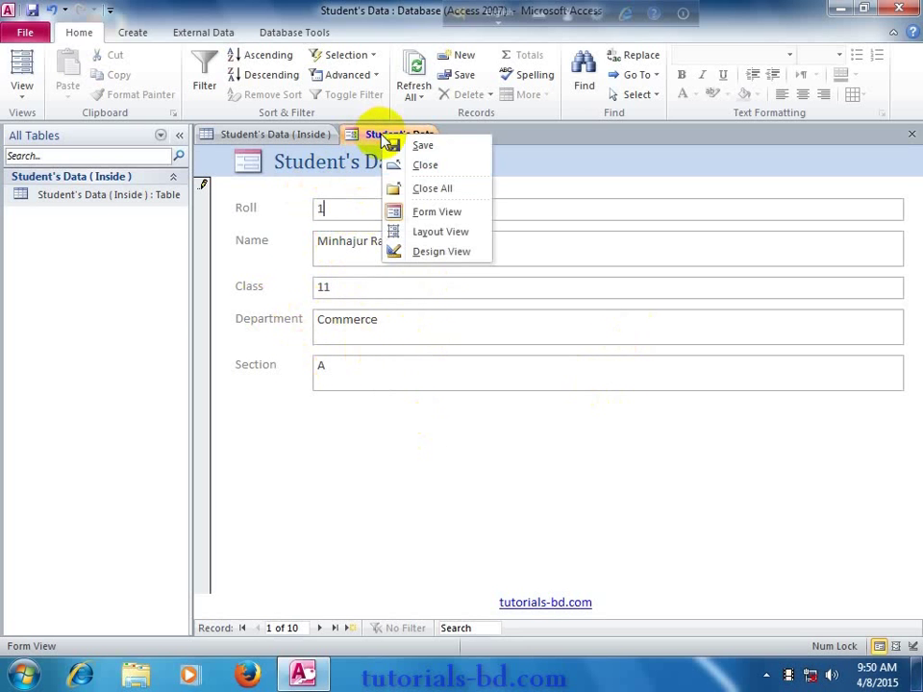
pyautogui.click(429, 233)
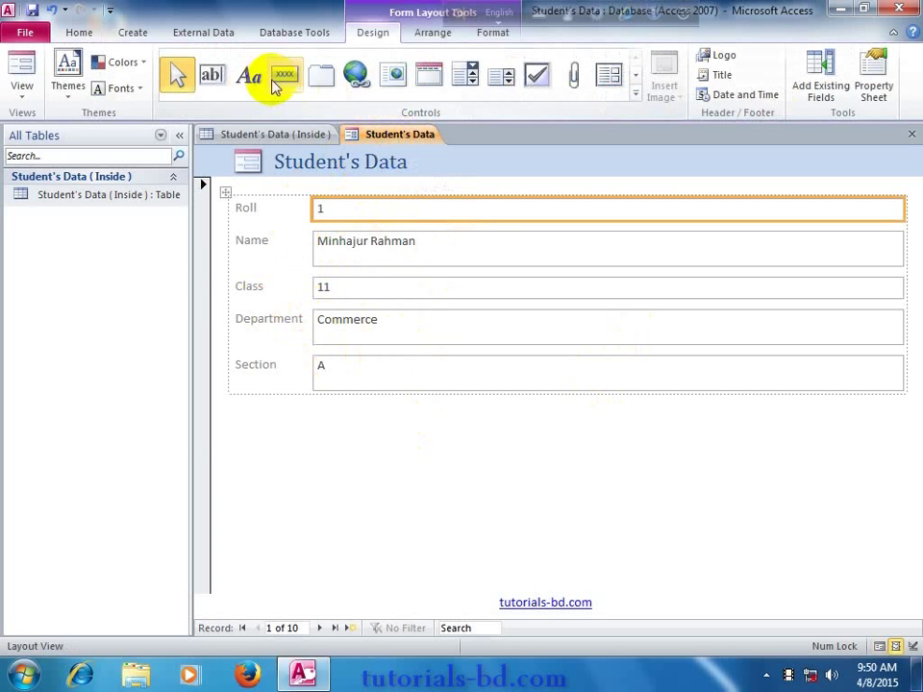
# Apply a built-in theme to the Student's Data form, leaving the theme colours unchanged.
pyautogui.click(32, 100)
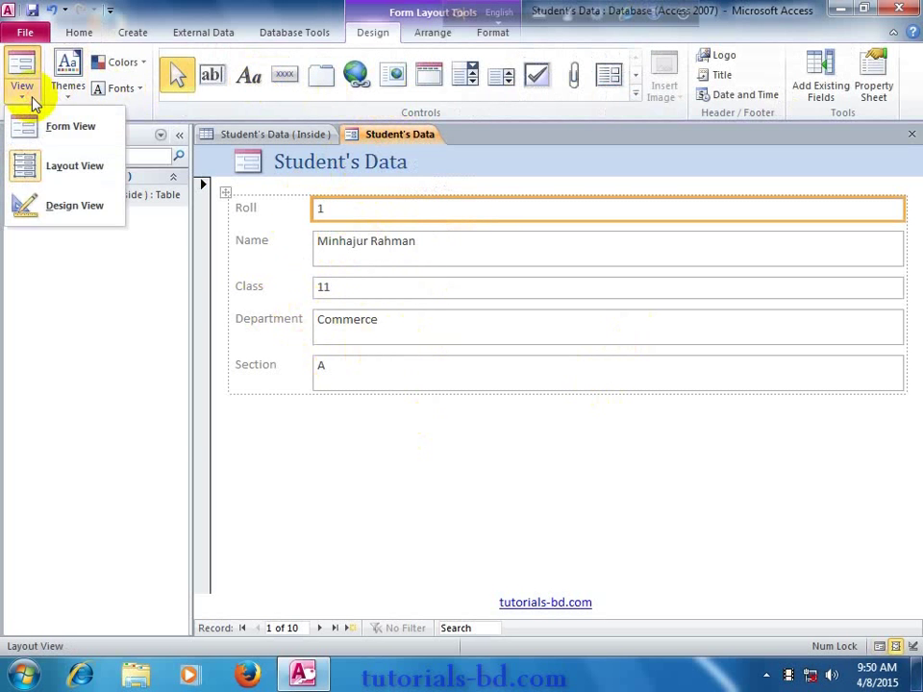
pyautogui.click(63, 95)
pyautogui.click(64, 95)
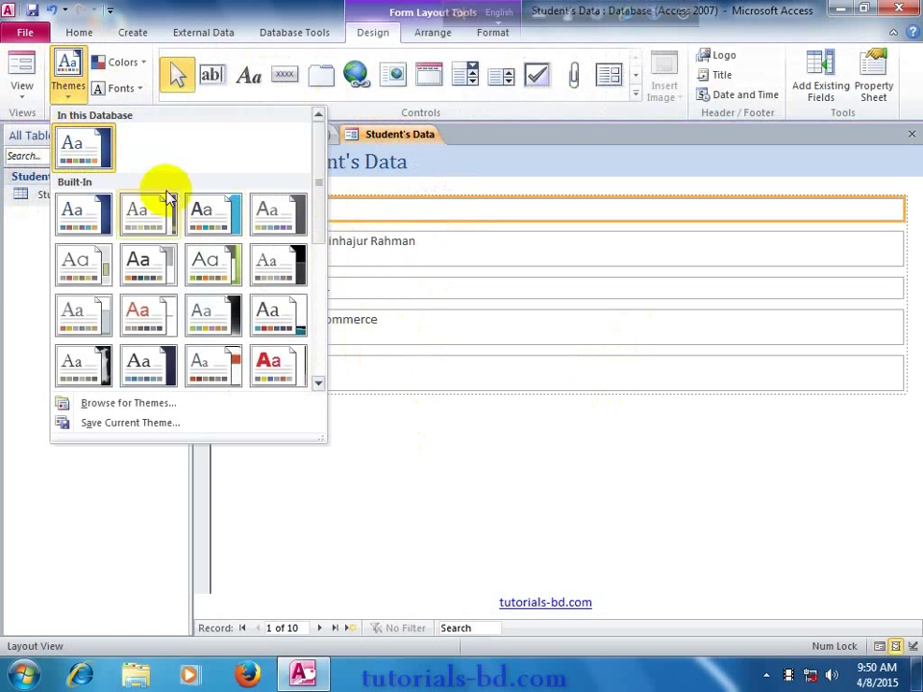
pyautogui.click(96, 216)
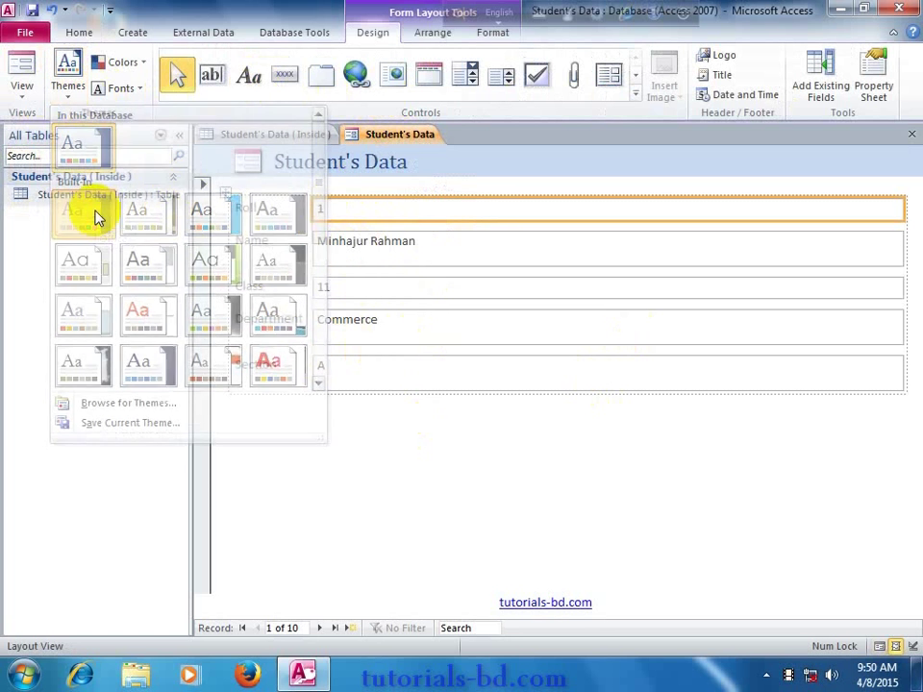
pyautogui.click(68, 82)
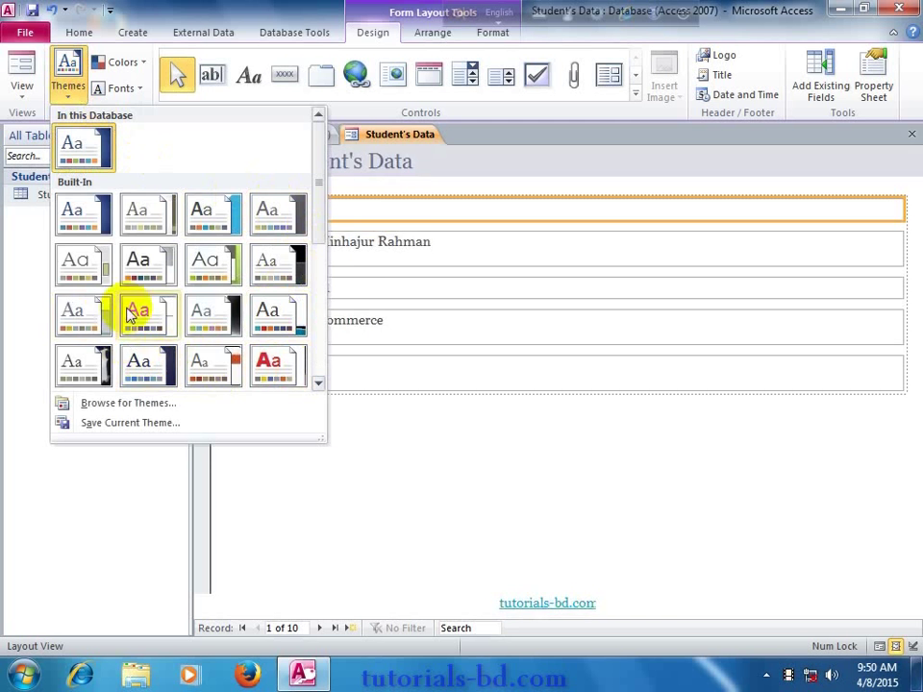
pyautogui.click(99, 234)
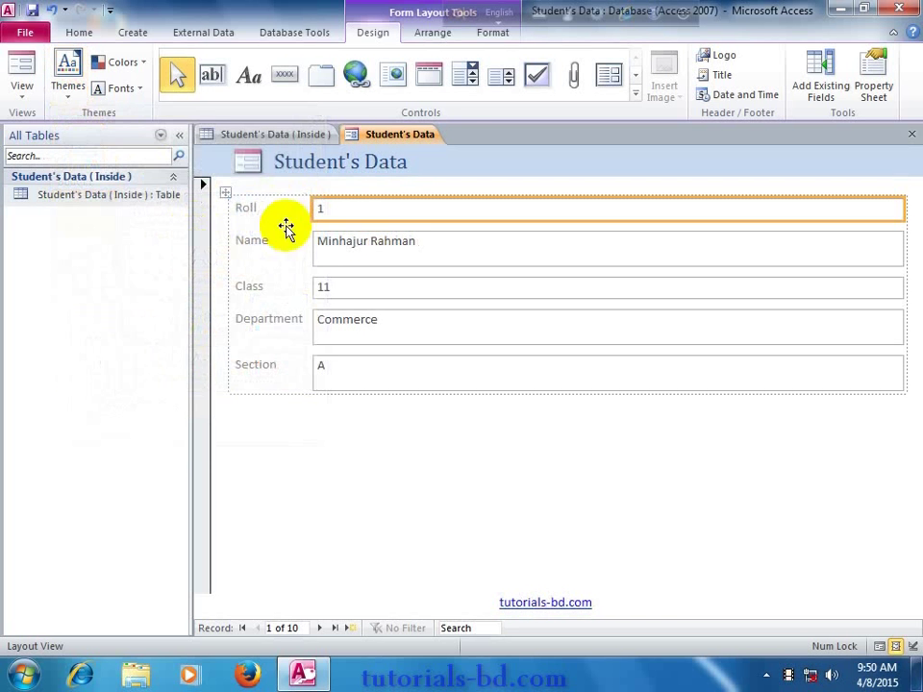
pyautogui.click(120, 63)
pyautogui.click(118, 64)
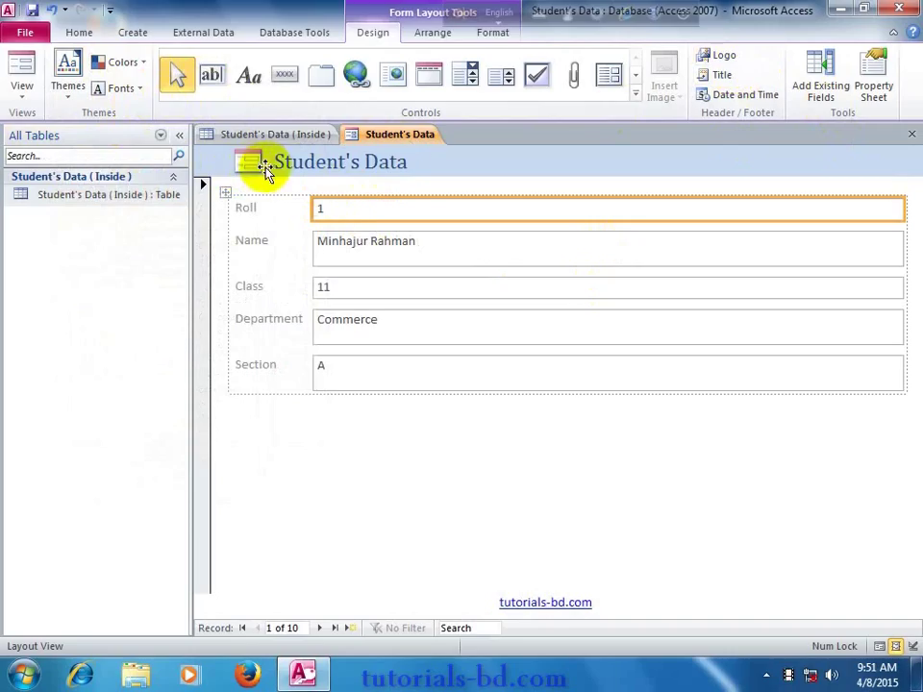
# Insert the Tulips sample picture as the logo in the form header.
pyautogui.click(705, 62)
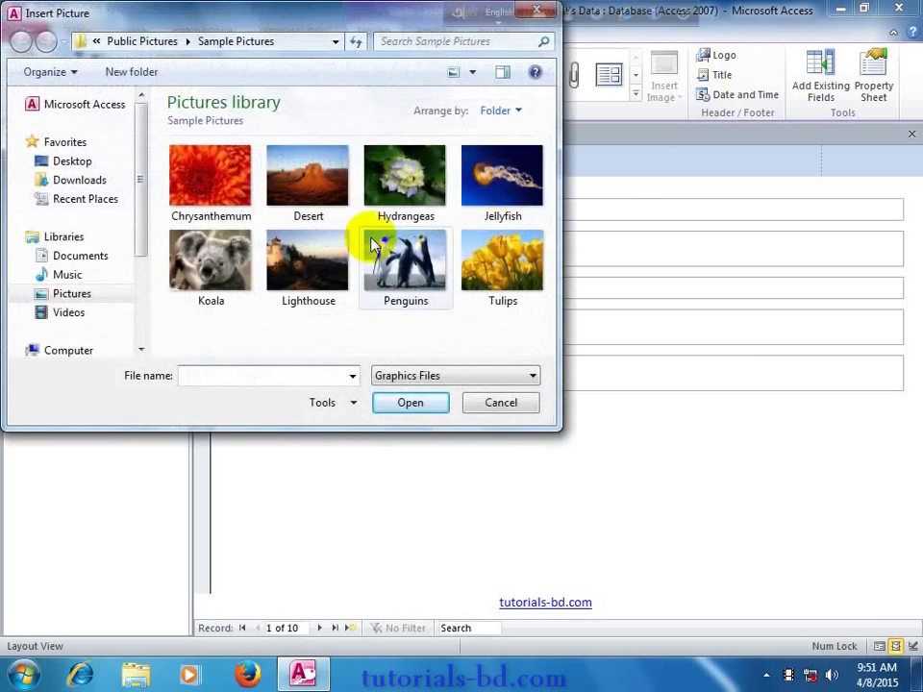
pyautogui.moveTo(329, 31)
pyautogui.mouseDown()
pyautogui.moveTo(509, 154)
pyautogui.moveTo(689, 215)
pyautogui.mouseUp()
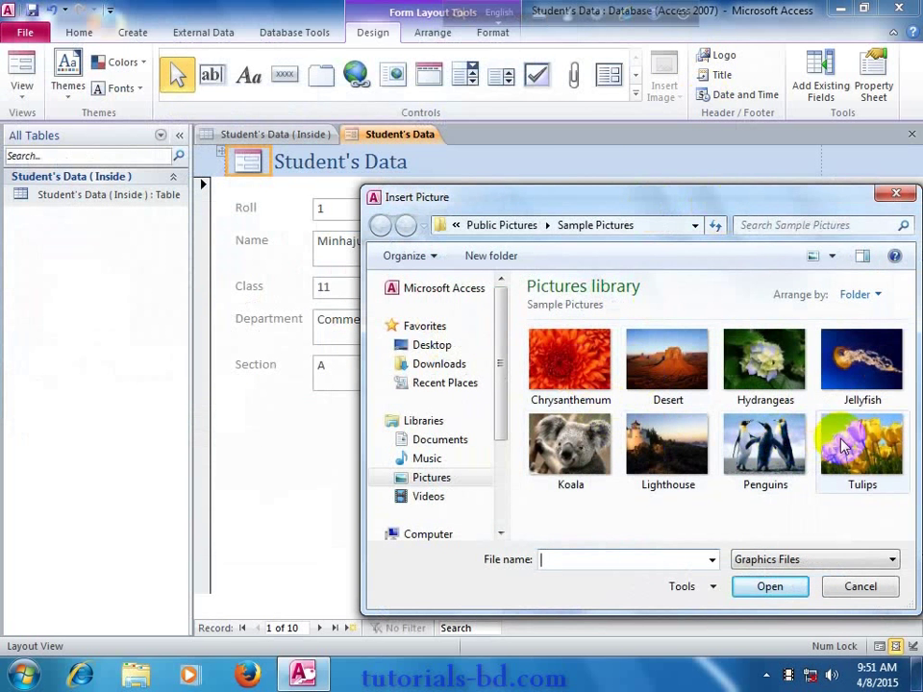
pyautogui.doubleClick(858, 447)
pyautogui.click(252, 170)
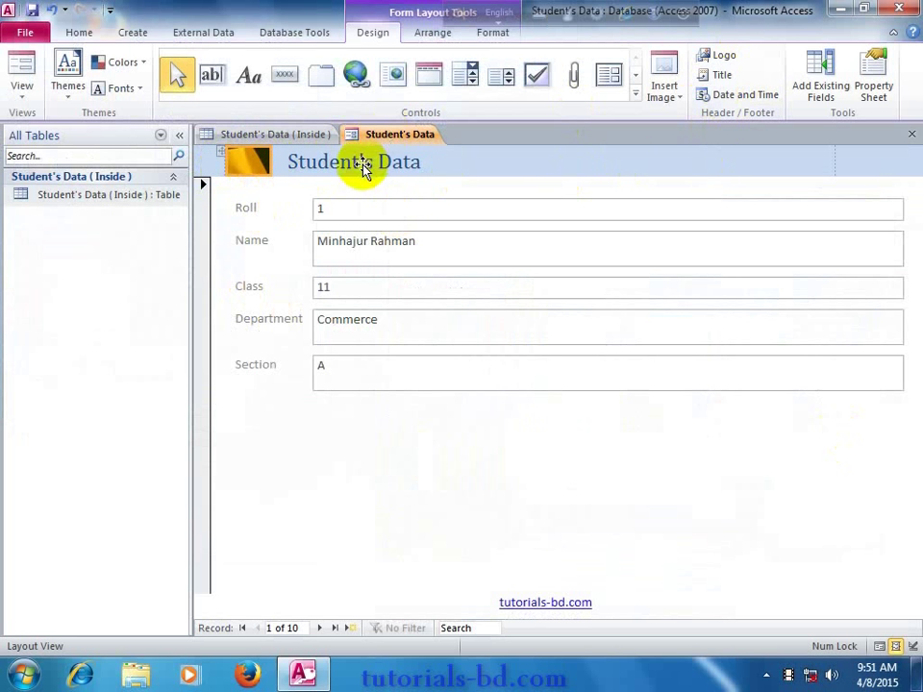
# Add the long-format date and time (Wednesday, April 08, 2015, 9:51:40 AM) to the form header.
pyautogui.click(711, 77)
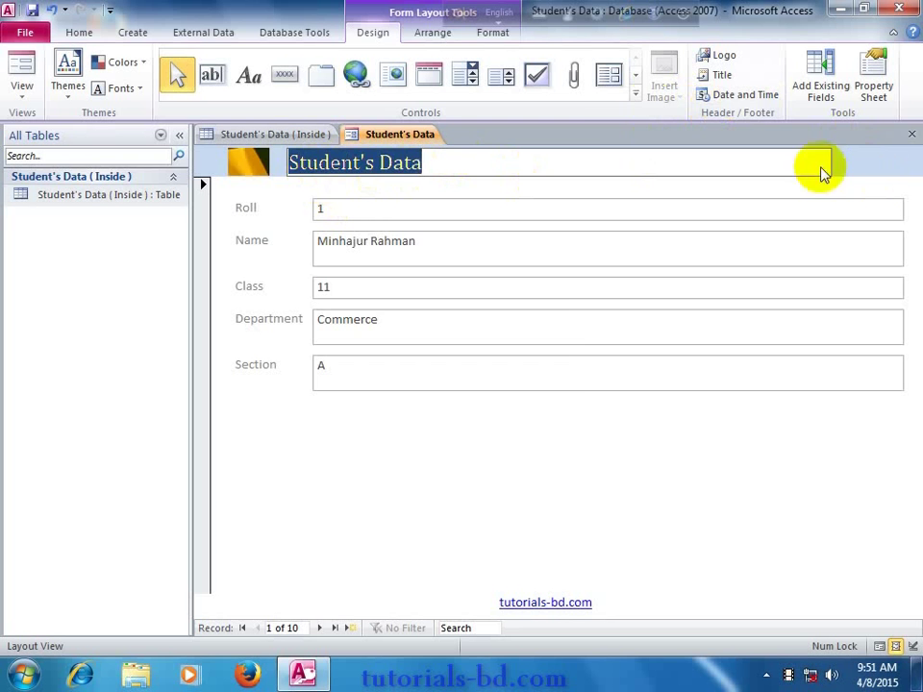
pyautogui.click(731, 97)
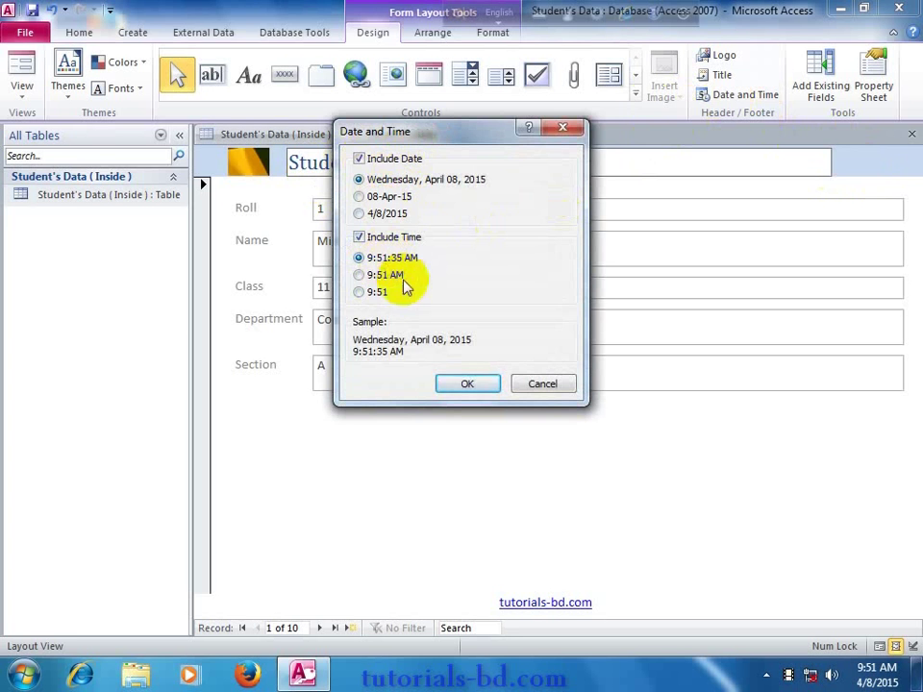
pyautogui.click(438, 381)
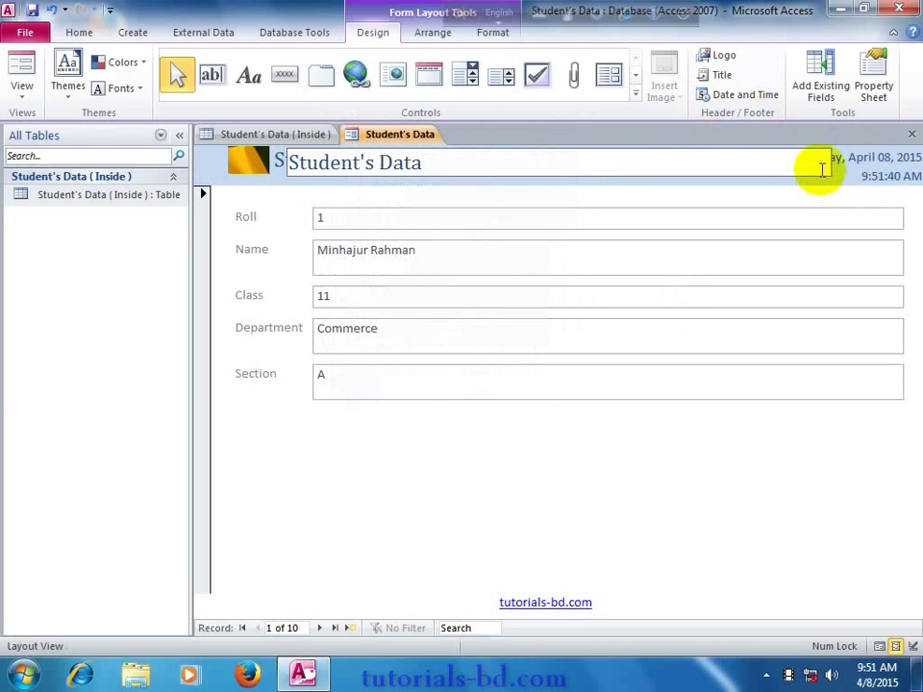
pyautogui.click(777, 457)
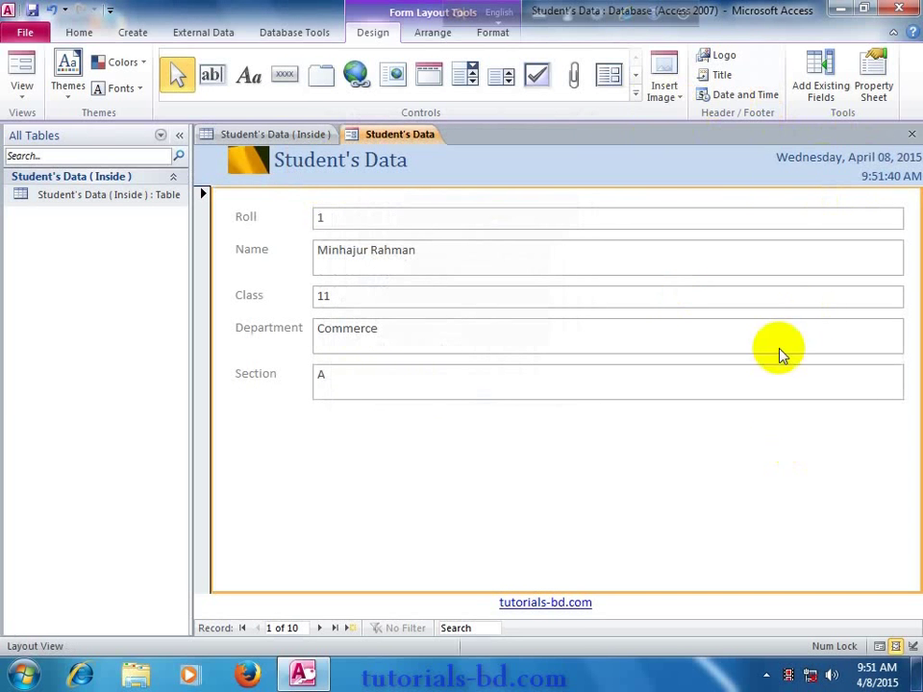
pyautogui.click(769, 165)
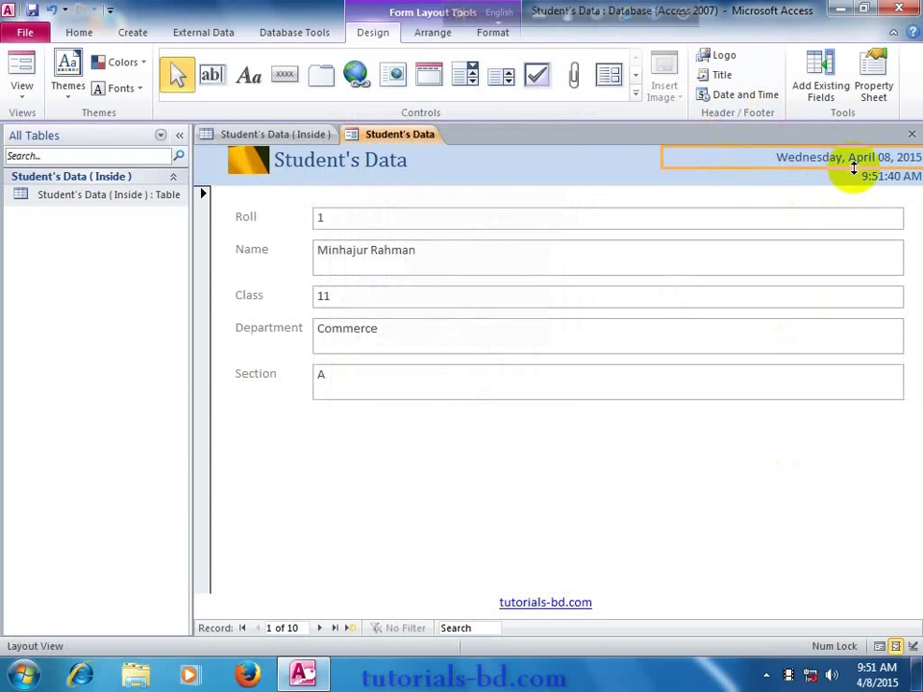
pyautogui.click(730, 177)
pyautogui.click(582, 172)
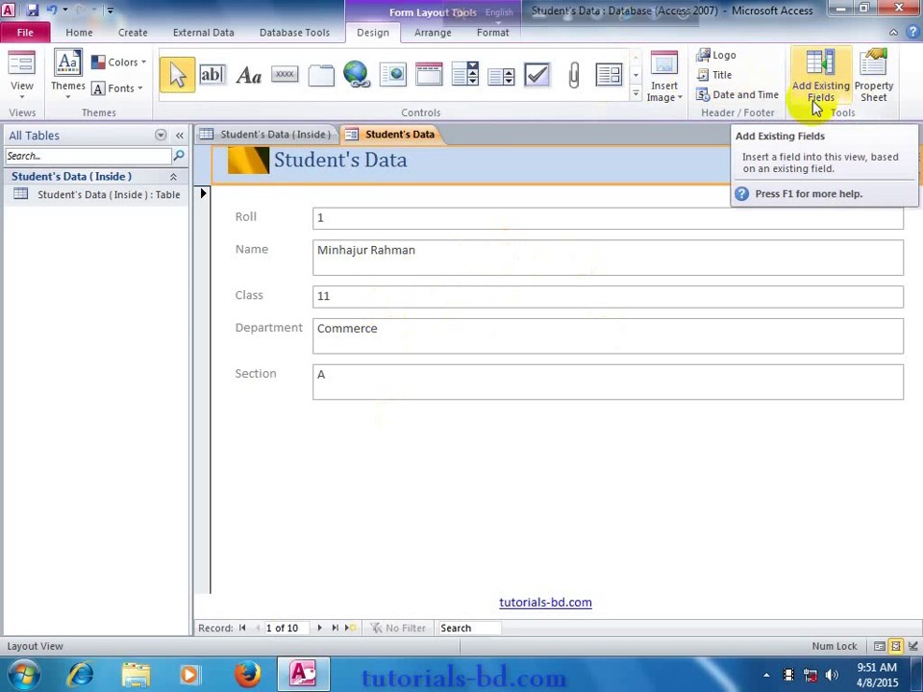
pyautogui.click(875, 91)
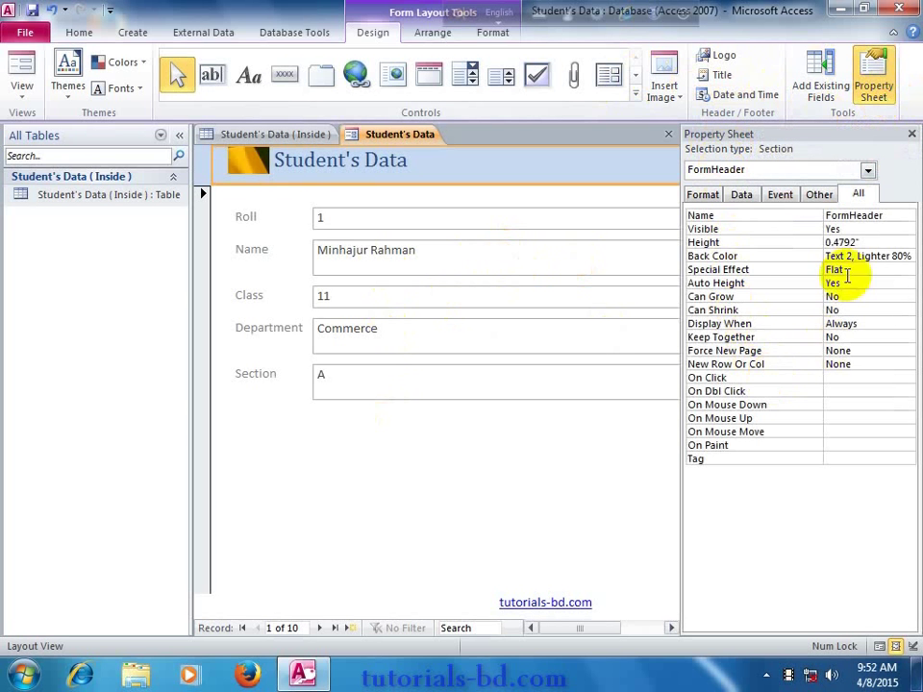
pyautogui.click(694, 194)
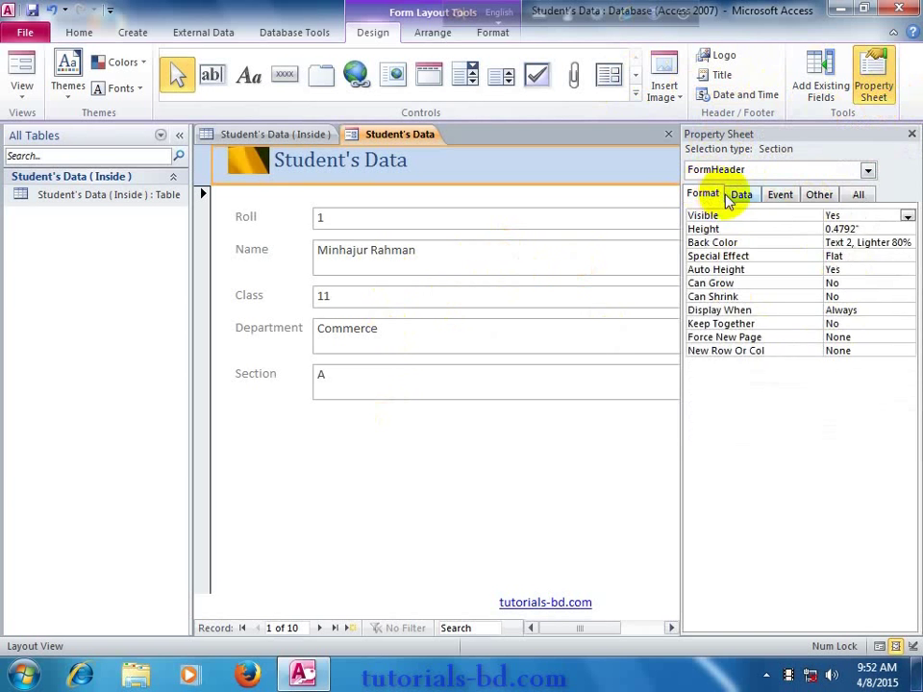
pyautogui.click(736, 197)
pyautogui.click(783, 196)
pyautogui.click(818, 194)
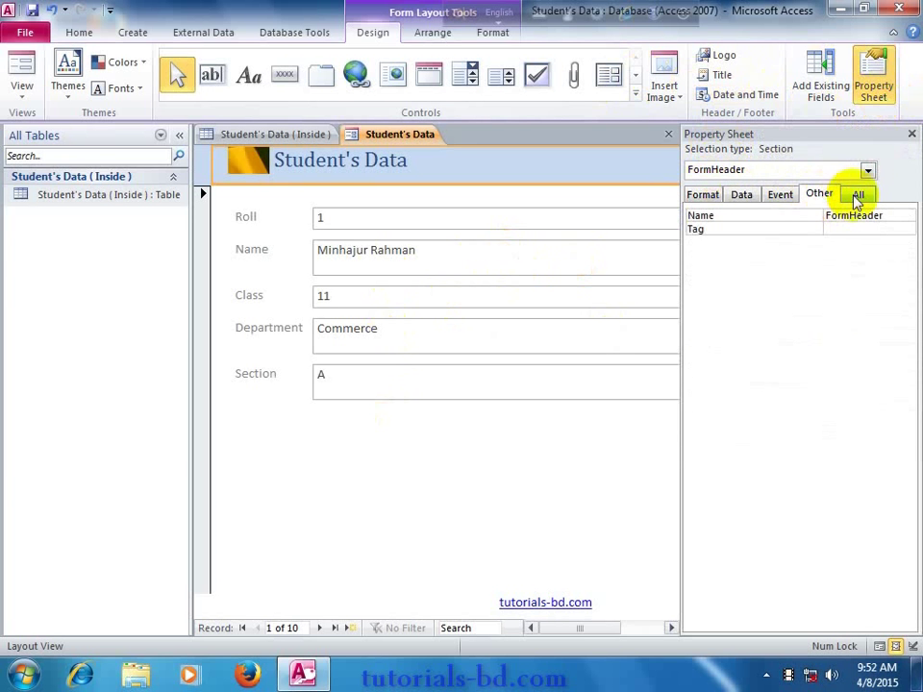
pyautogui.click(856, 195)
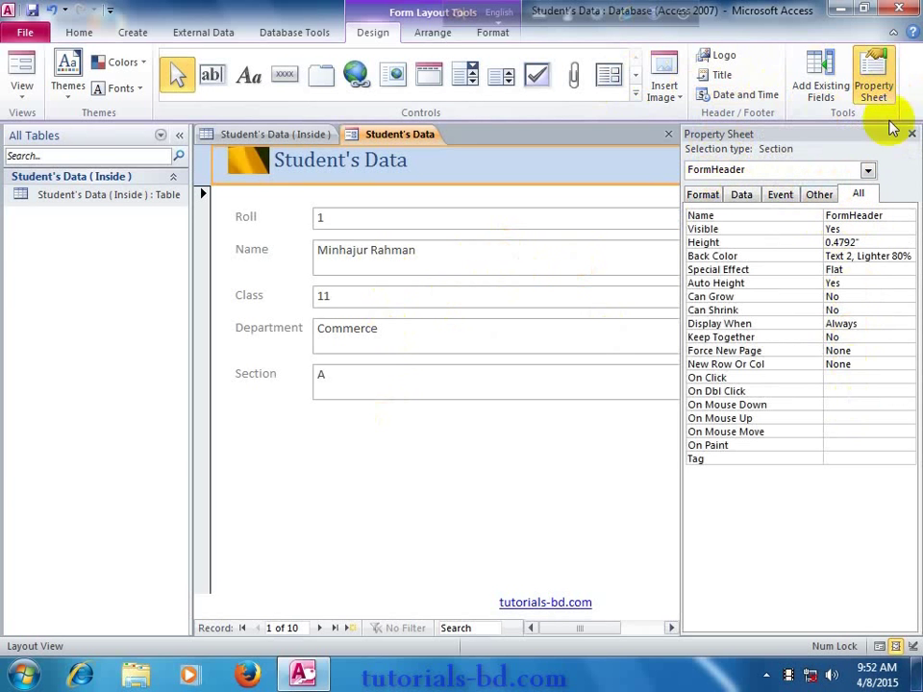
pyautogui.click(912, 134)
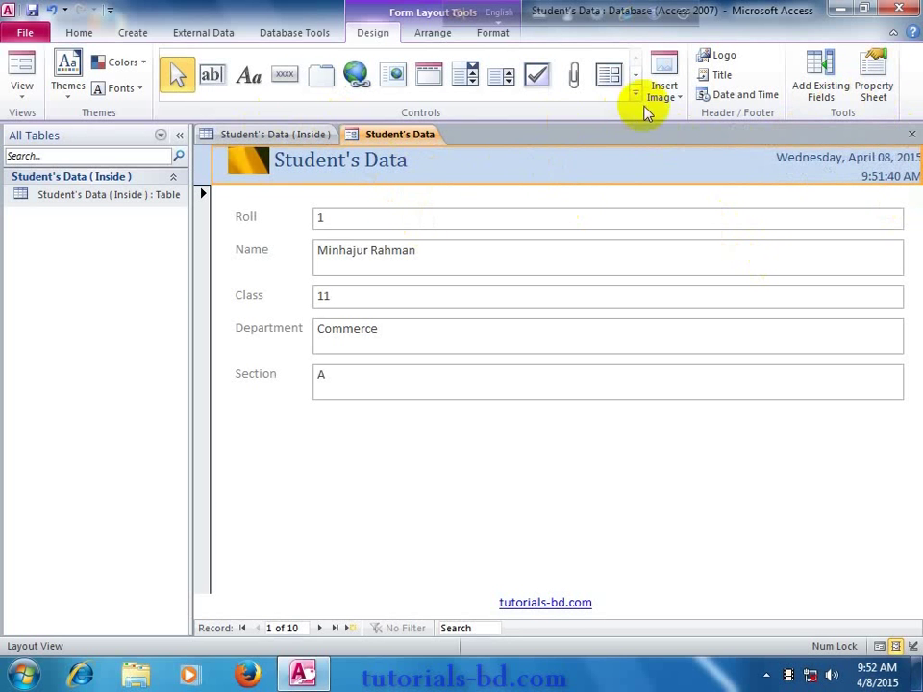
pyautogui.click(491, 217)
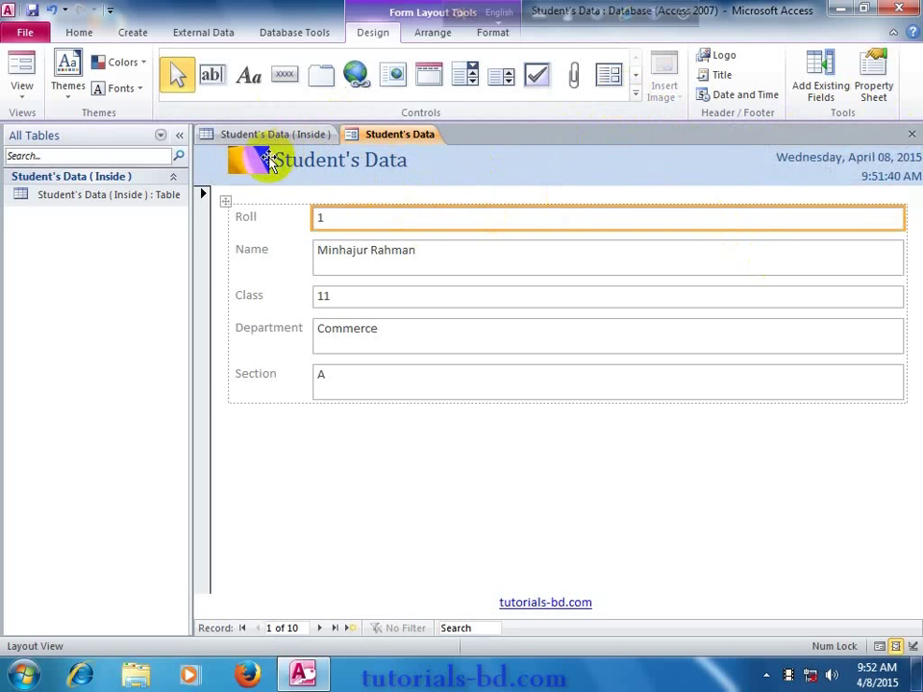
pyautogui.click(252, 161)
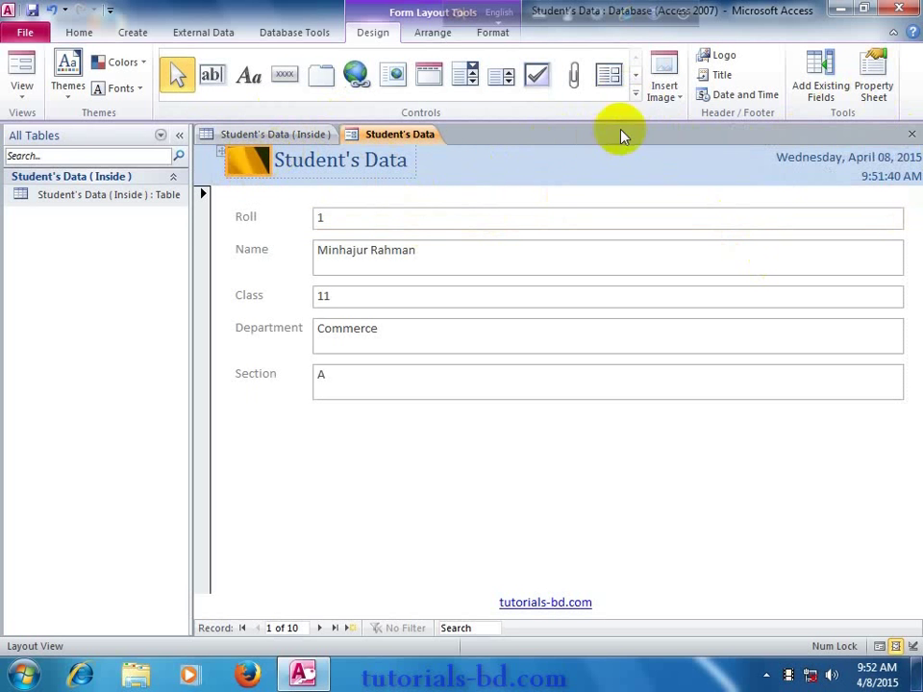
pyautogui.click(663, 102)
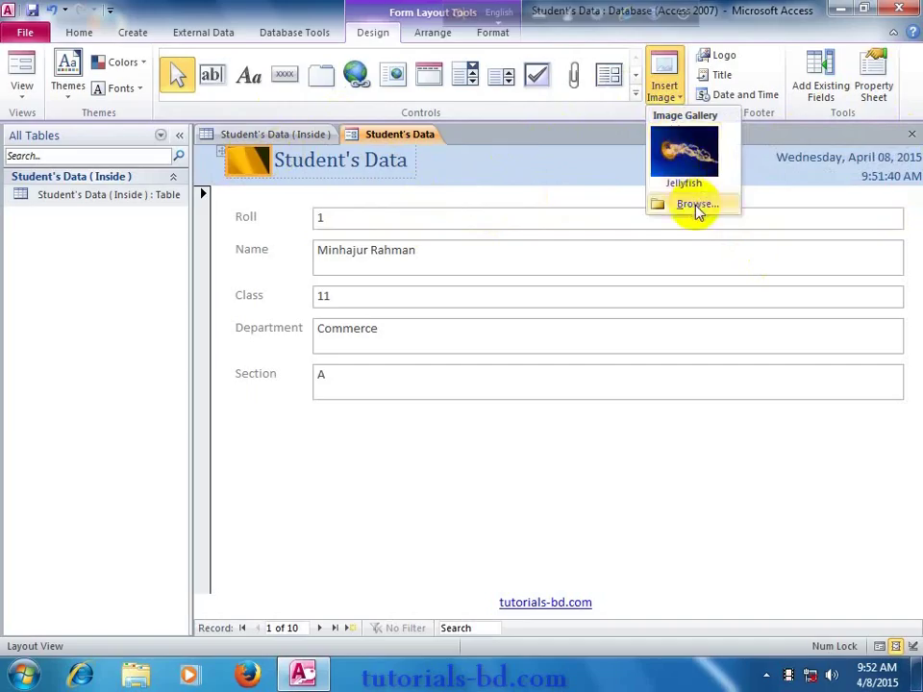
pyautogui.click(517, 163)
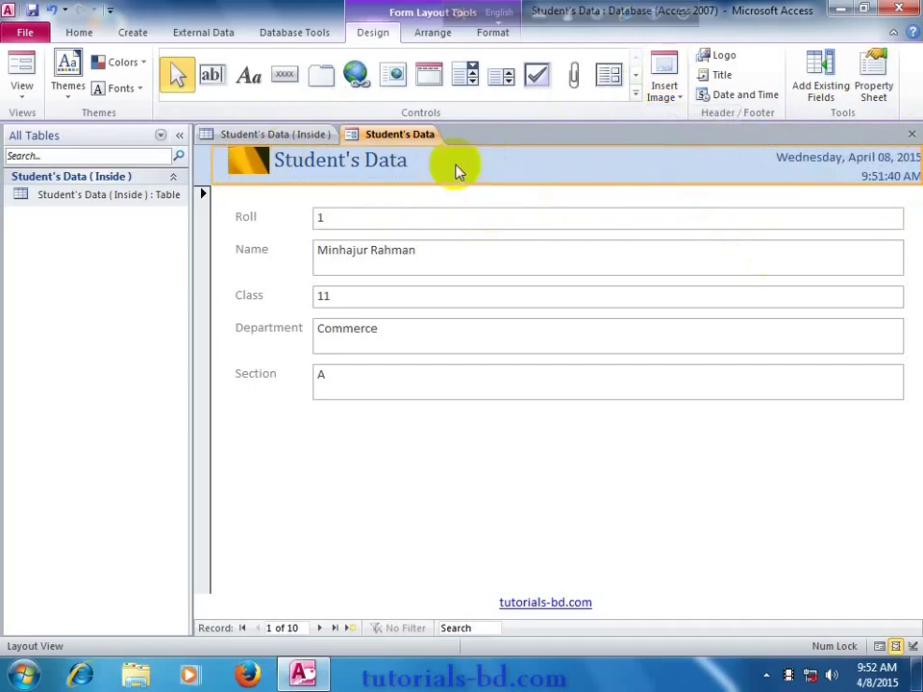
pyautogui.click(668, 100)
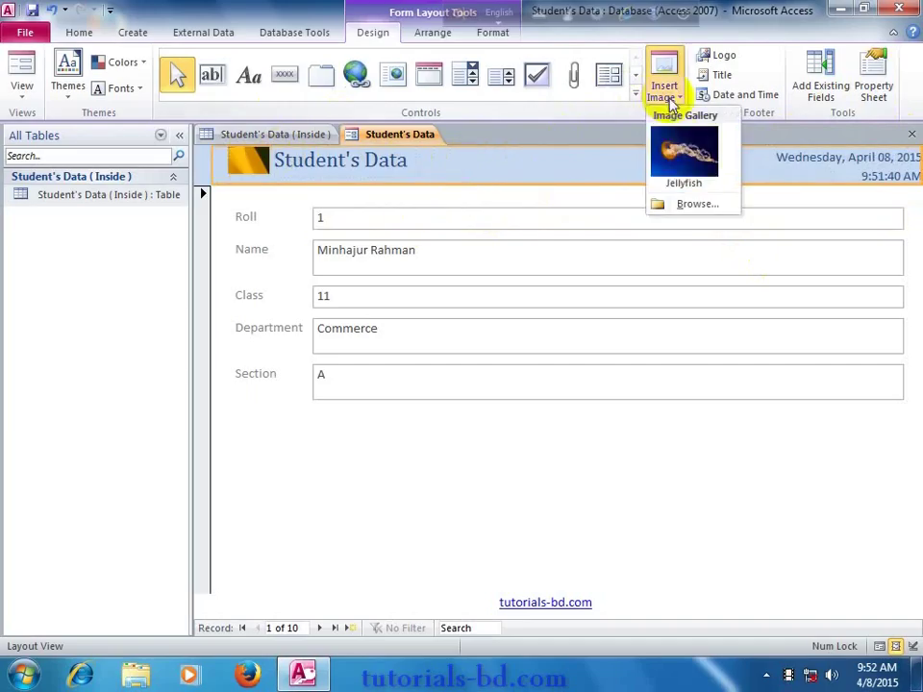
pyautogui.click(680, 179)
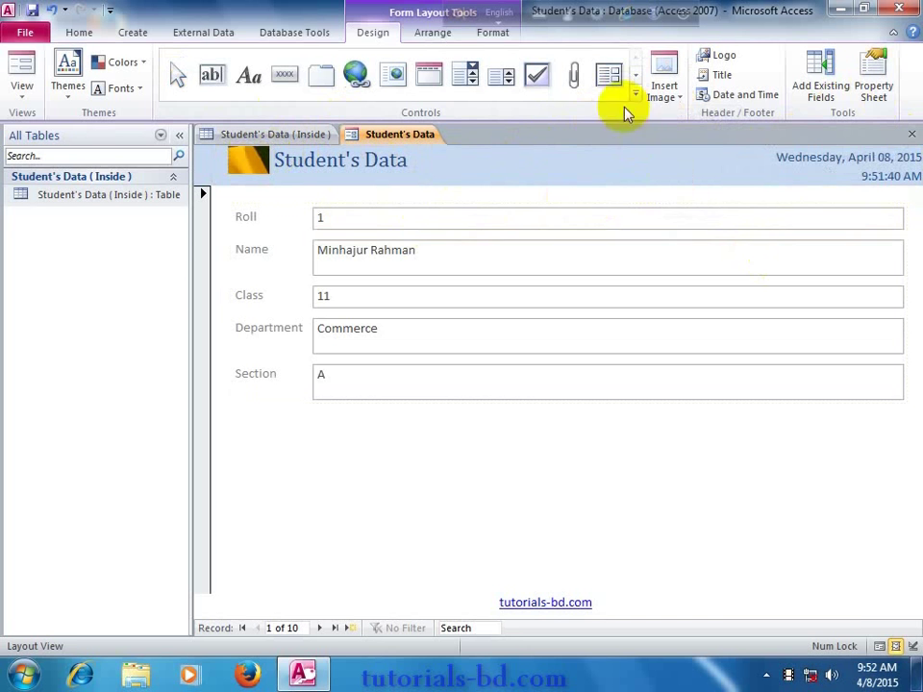
pyautogui.click(580, 164)
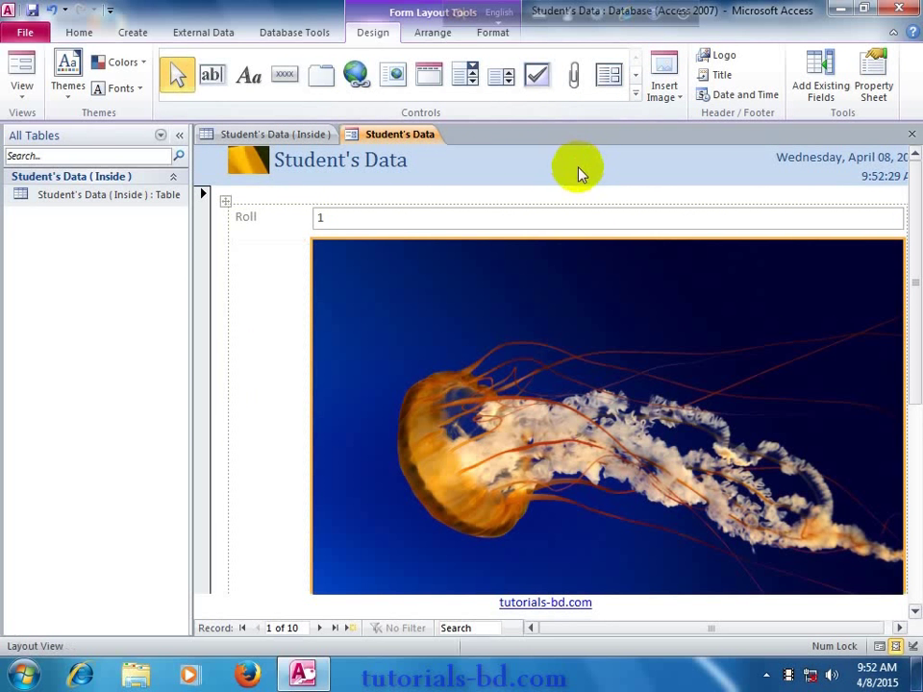
pyautogui.click(517, 344)
pyautogui.press('Delete')
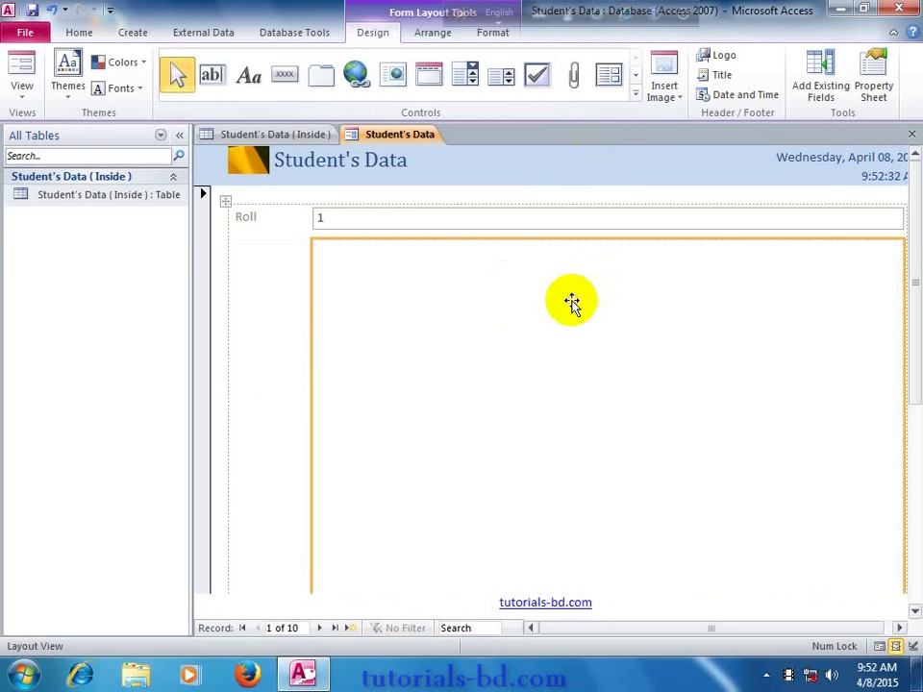
pyautogui.click(664, 101)
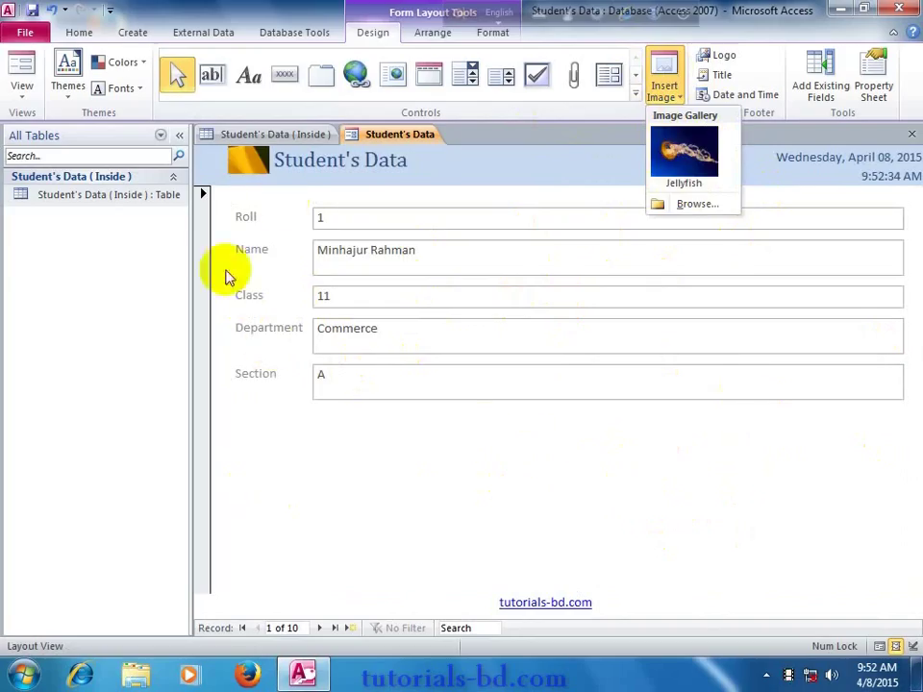
pyautogui.click(576, 464)
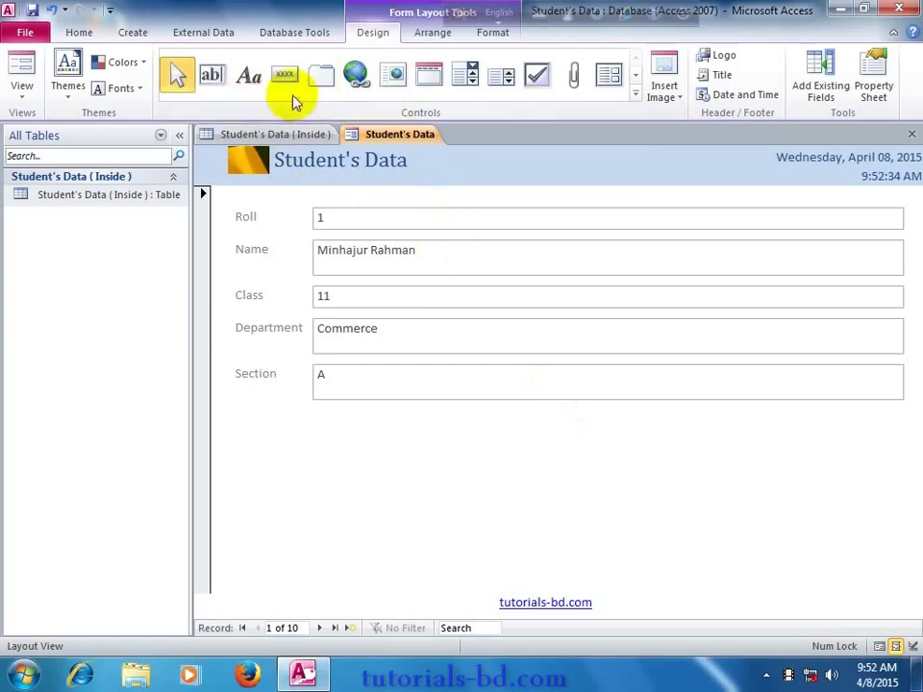
# Look through the expanded Controls gallery, then pick the Button control.
pyautogui.click(634, 88)
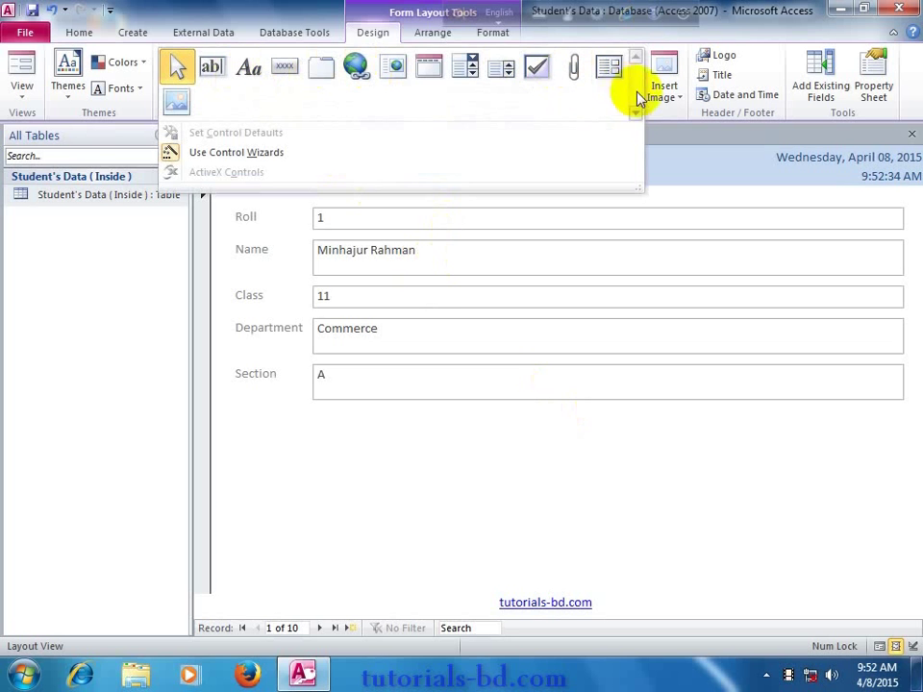
pyautogui.click(631, 117)
pyautogui.click(680, 155)
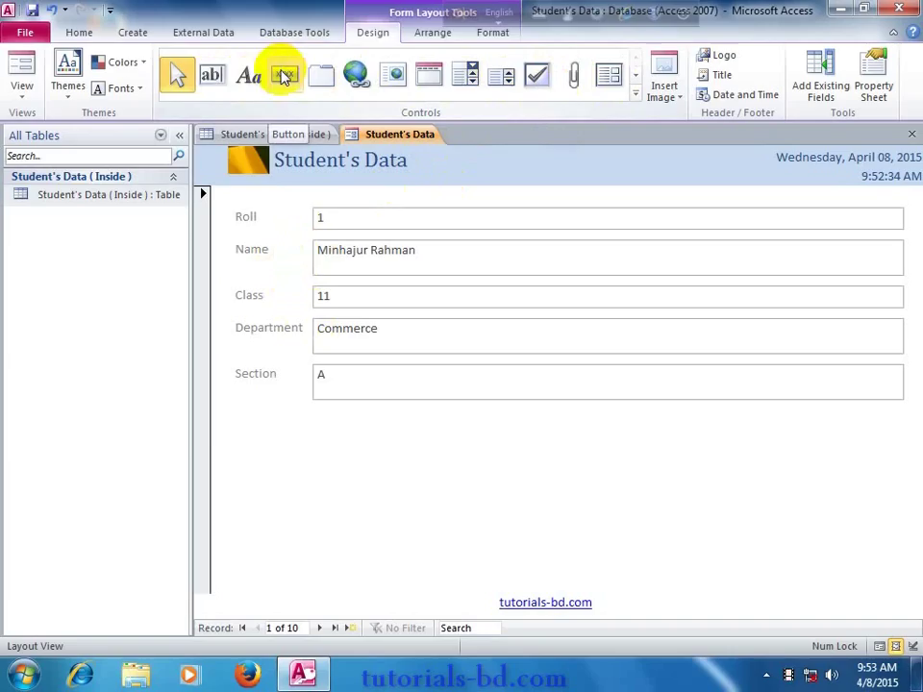
pyautogui.click(283, 75)
pyautogui.click(286, 75)
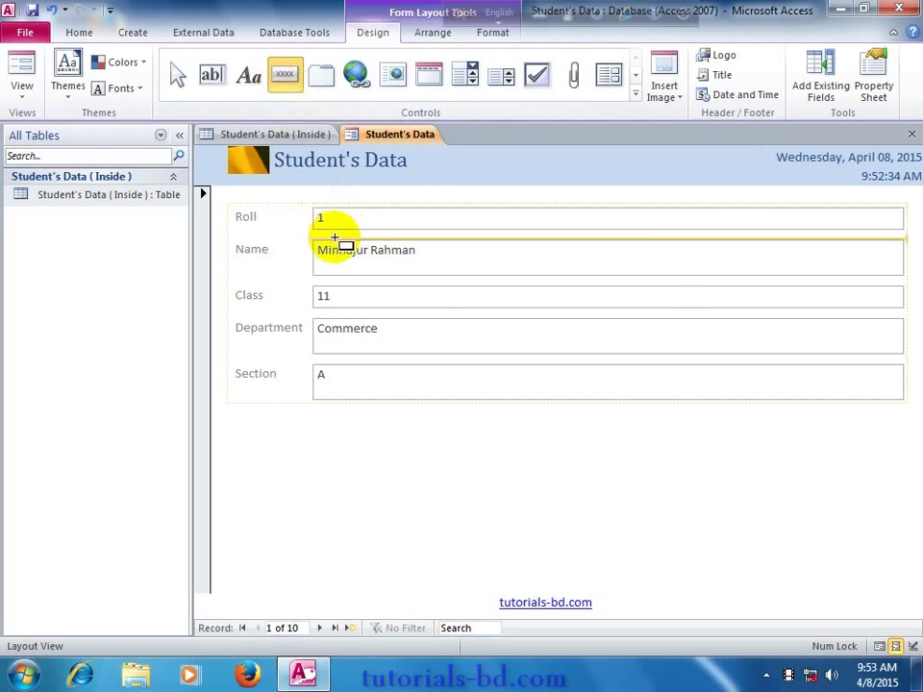
# Draw a command button on the form and browse the wizard's action categories.
pyautogui.click(335, 237)
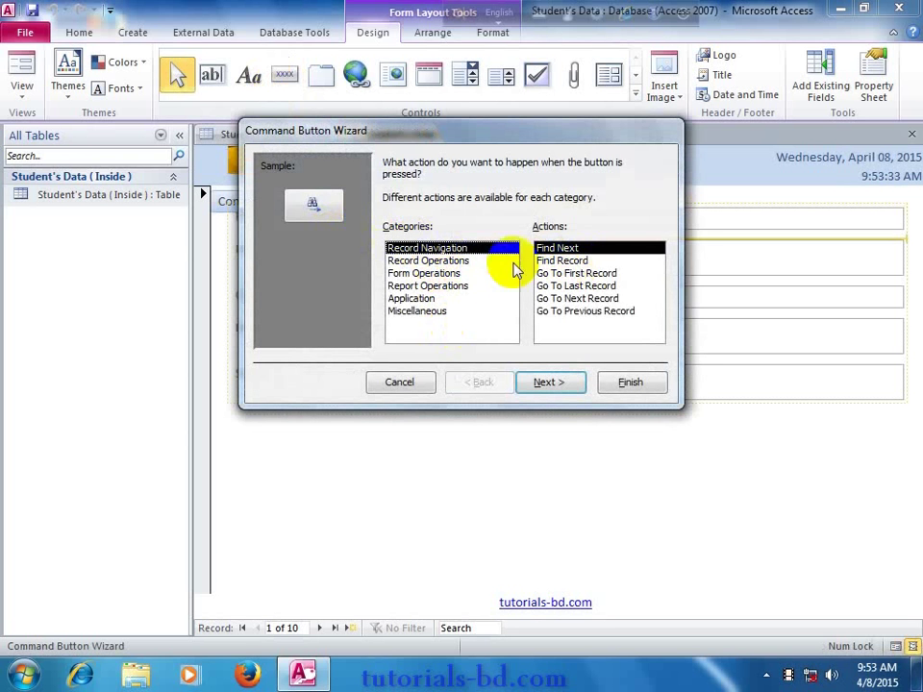
pyautogui.click(446, 261)
pyautogui.click(448, 274)
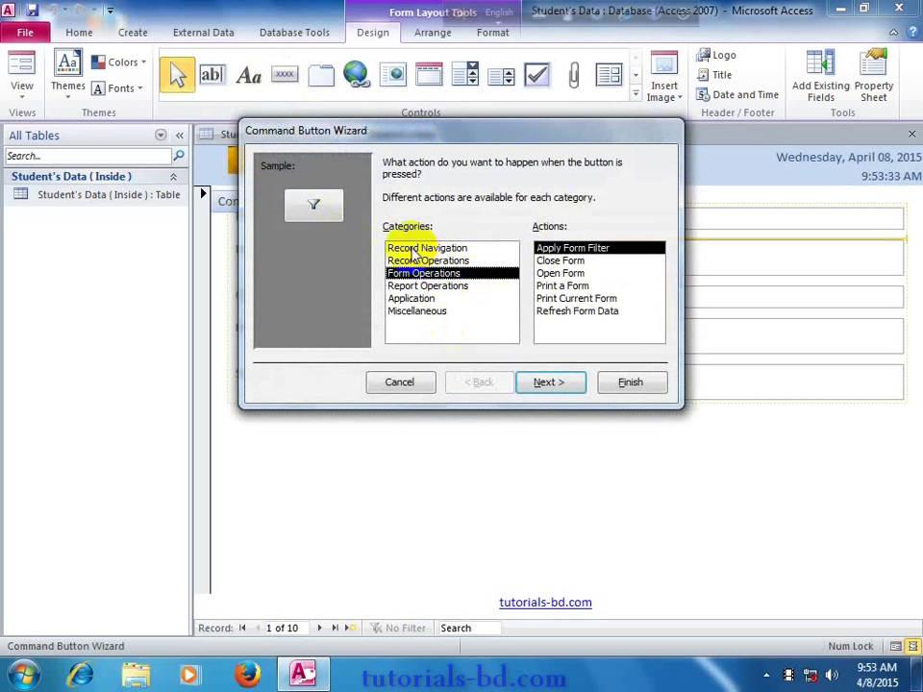
pyautogui.click(413, 248)
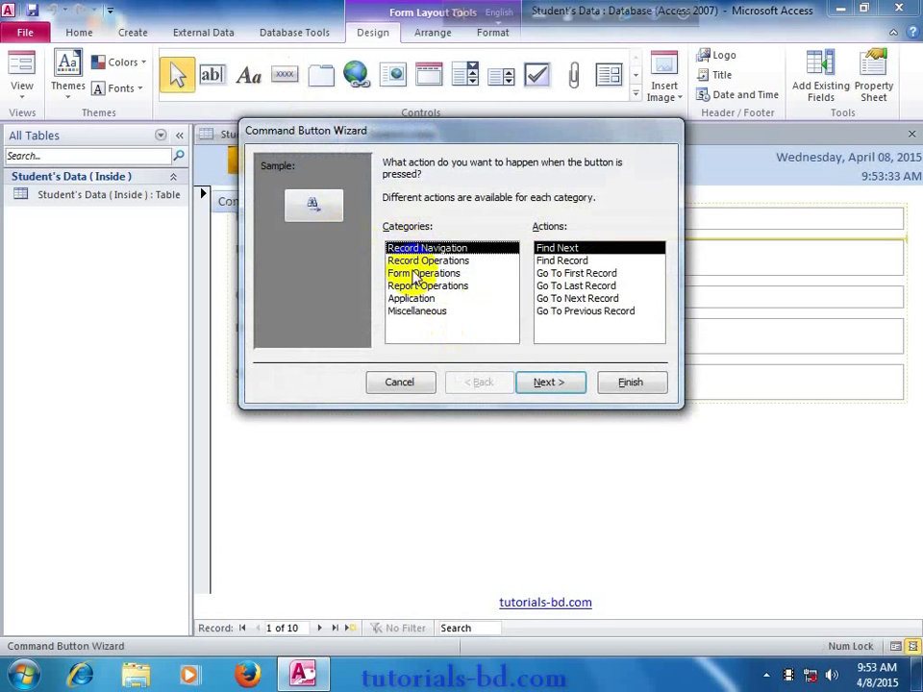
pyautogui.click(407, 264)
pyautogui.click(408, 274)
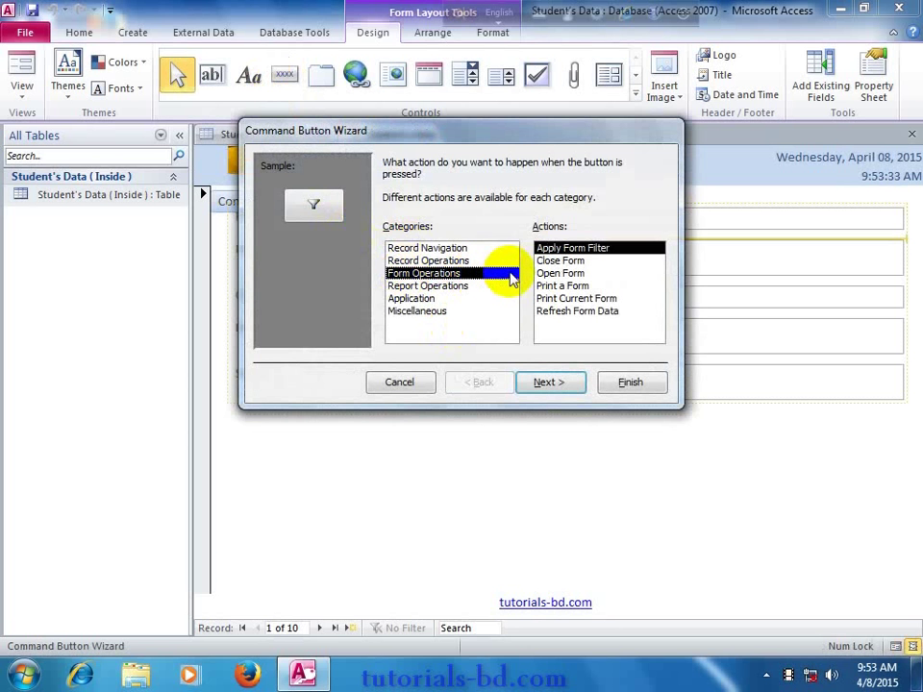
pyautogui.click(432, 299)
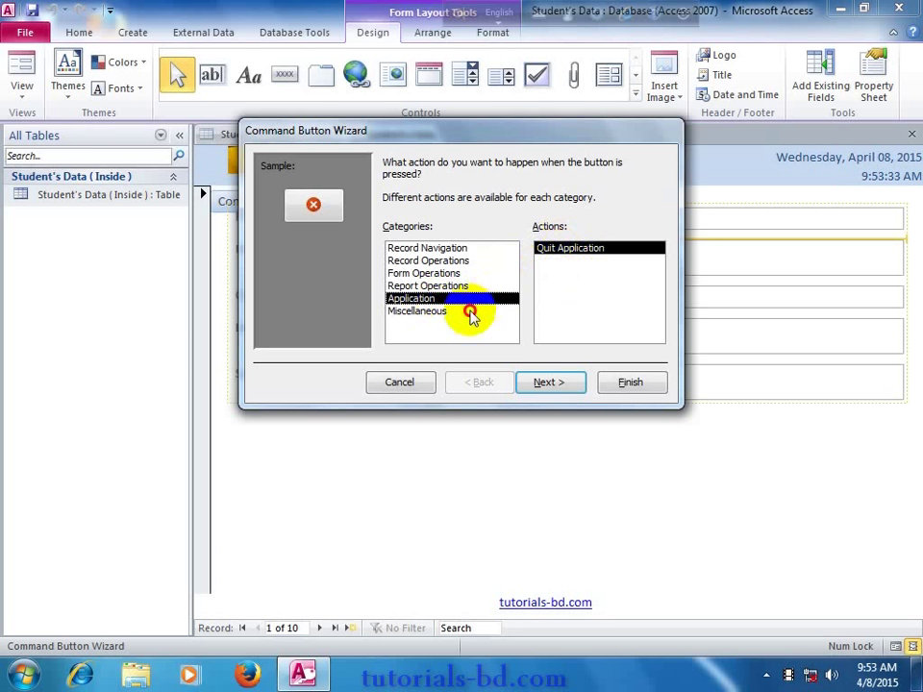
pyautogui.click(469, 312)
pyautogui.click(438, 261)
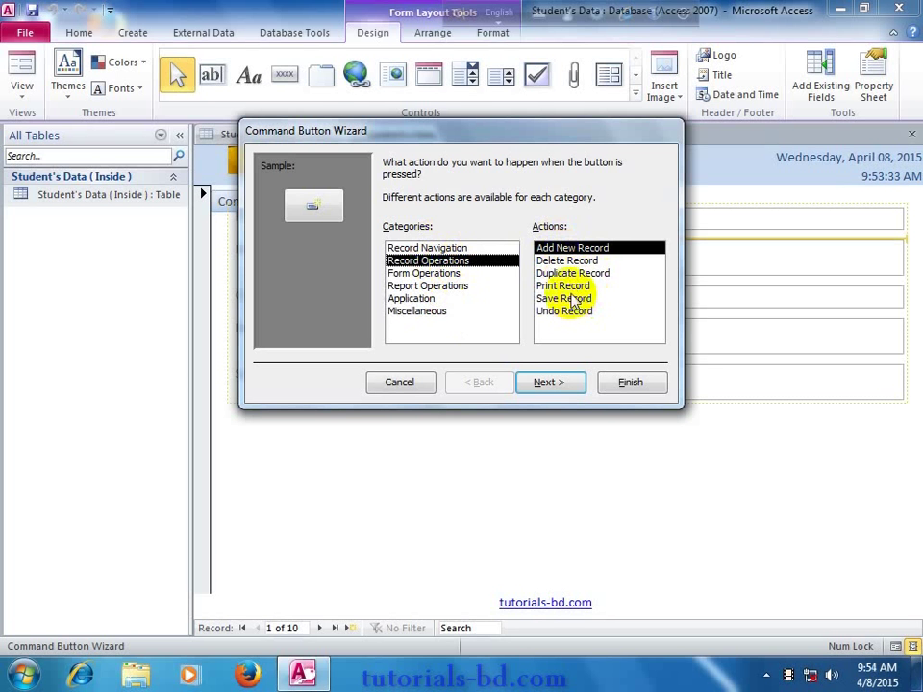
# Choose Record Navigation > Go To Next Record as the button's action.
pyautogui.click(406, 276)
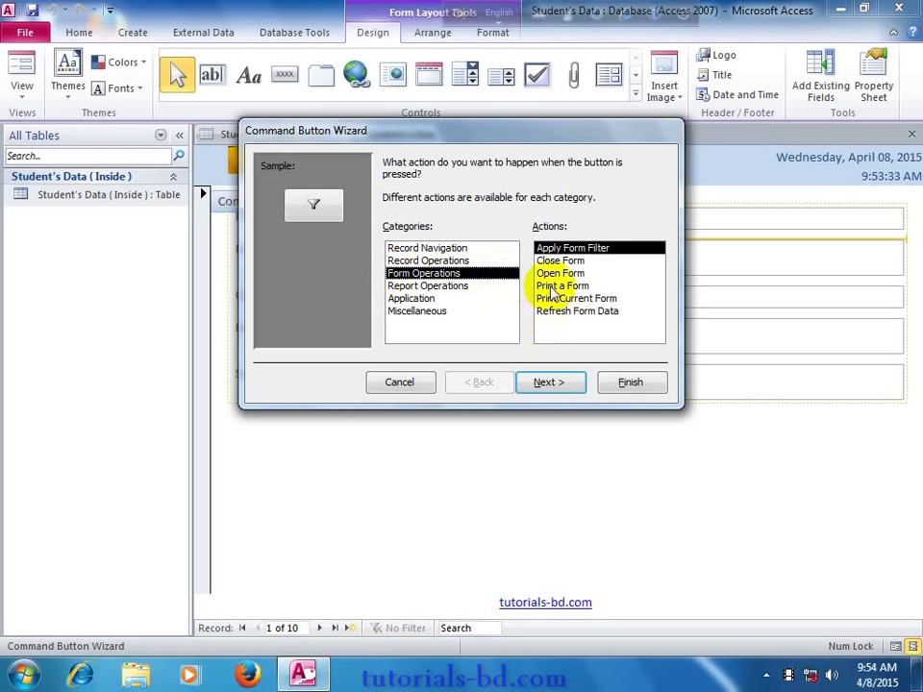
pyautogui.click(423, 249)
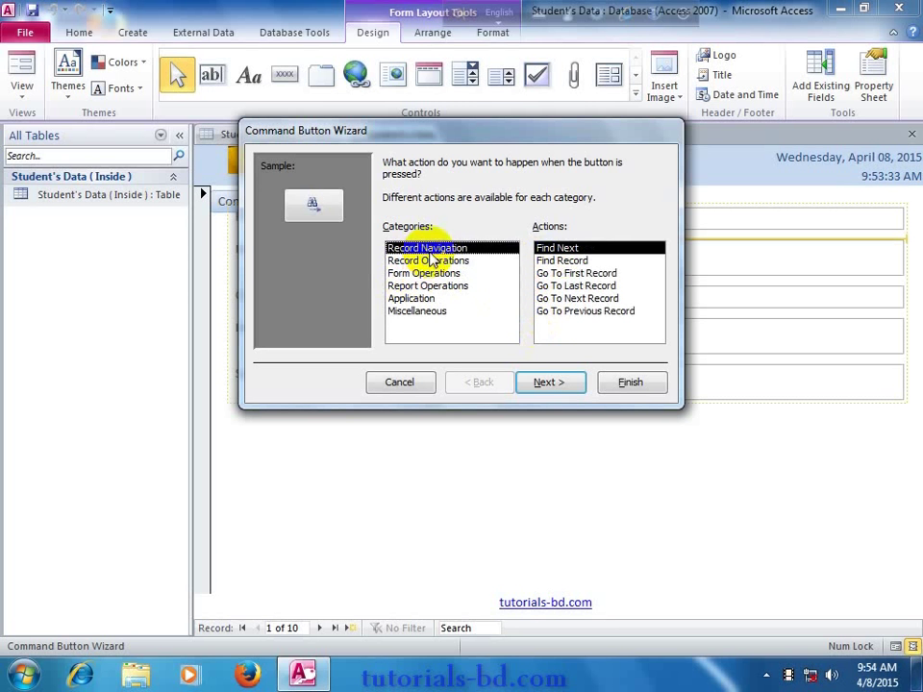
pyautogui.click(547, 252)
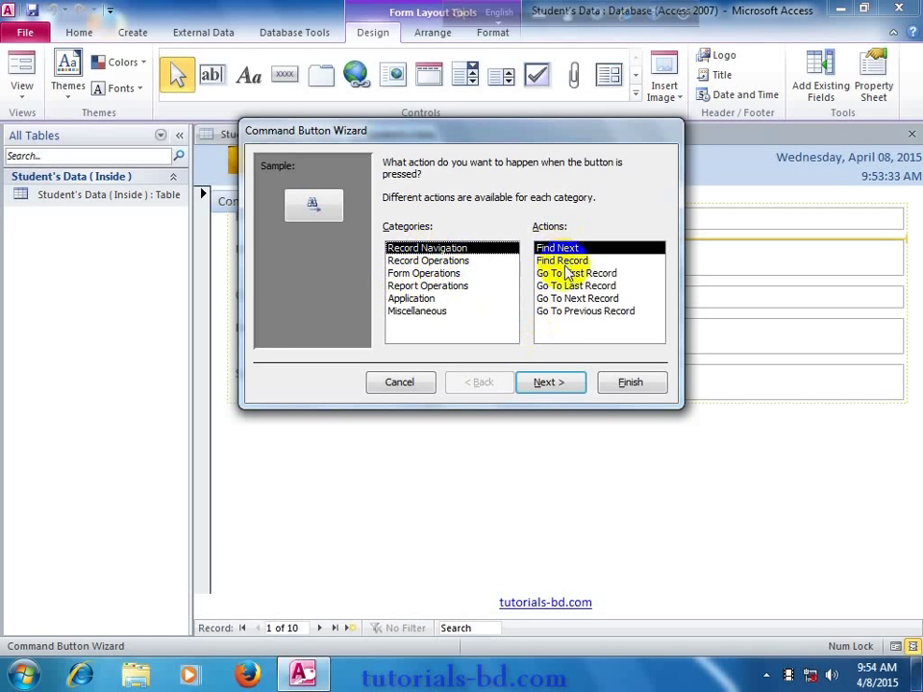
pyautogui.click(551, 261)
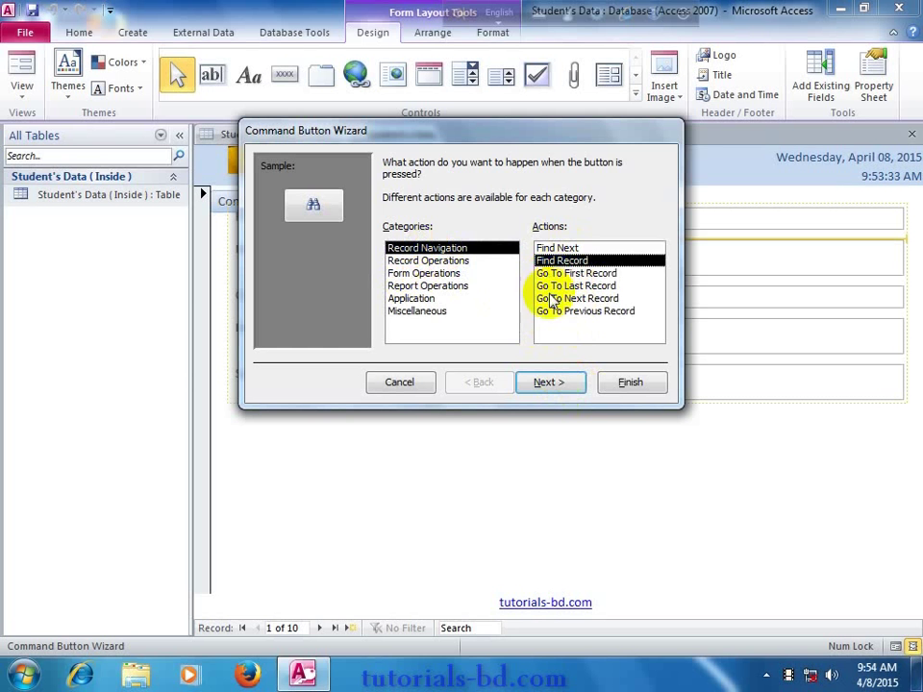
pyautogui.click(549, 298)
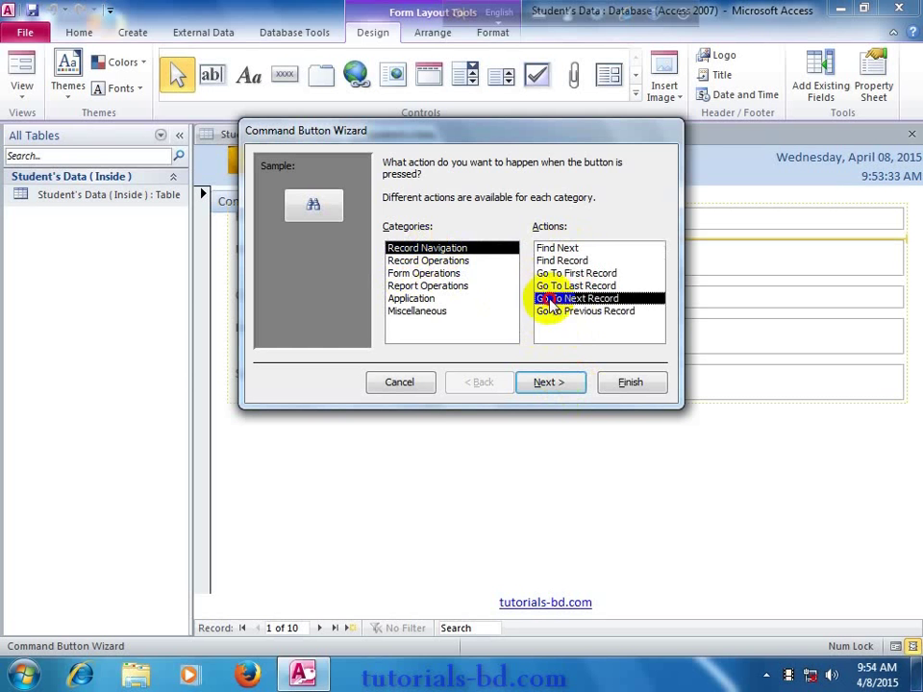
pyautogui.click(546, 385)
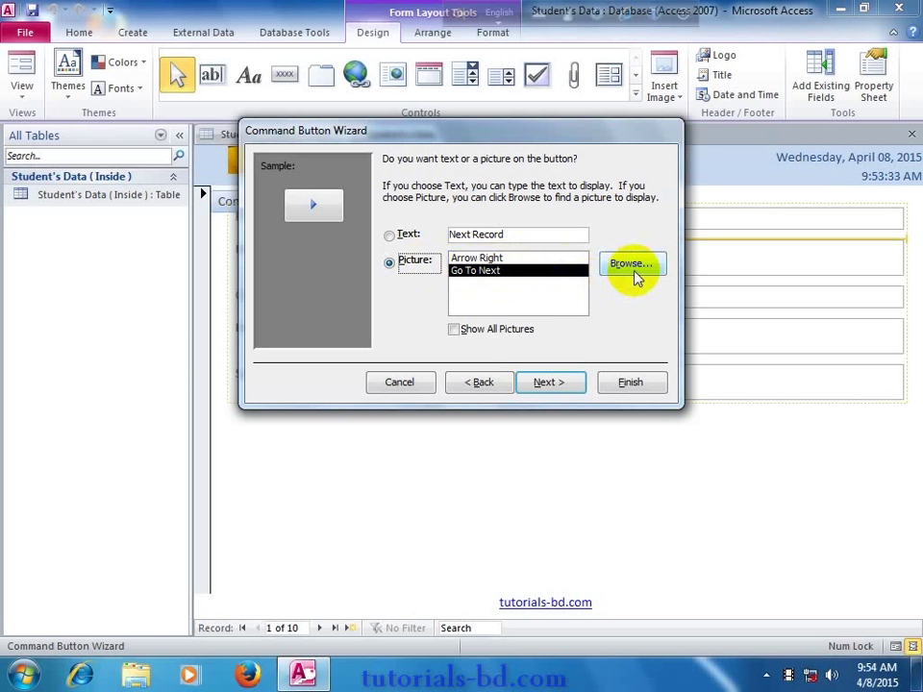
# Give the button the Arrow Right picture and finish the wizard, placing it below Roll.
pyautogui.click(486, 330)
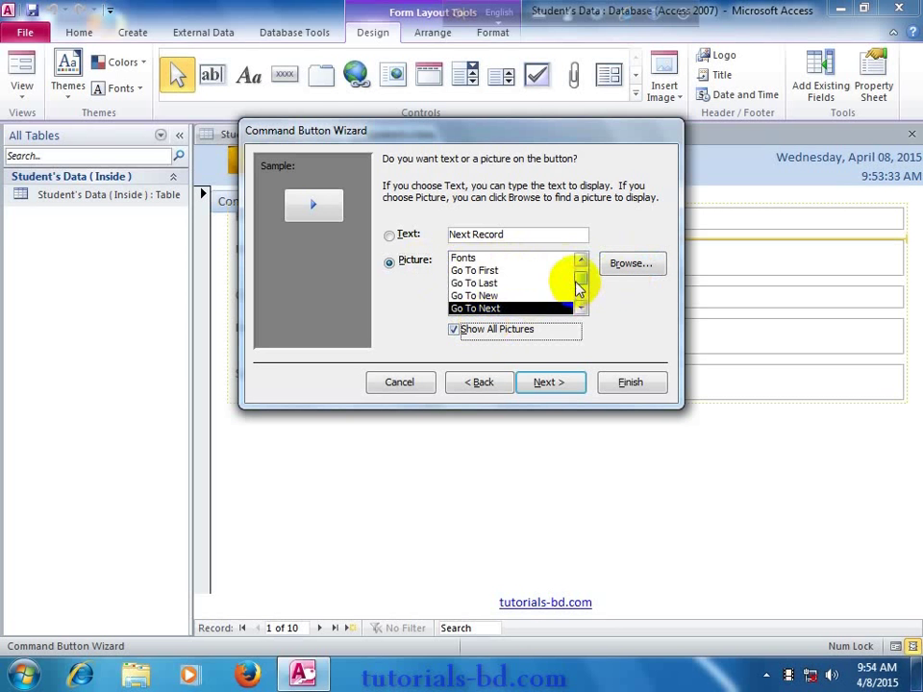
pyautogui.moveTo(580, 288)
pyautogui.mouseDown()
pyautogui.moveTo(584, 306)
pyautogui.moveTo(577, 269)
pyautogui.mouseUp()
pyautogui.click(467, 333)
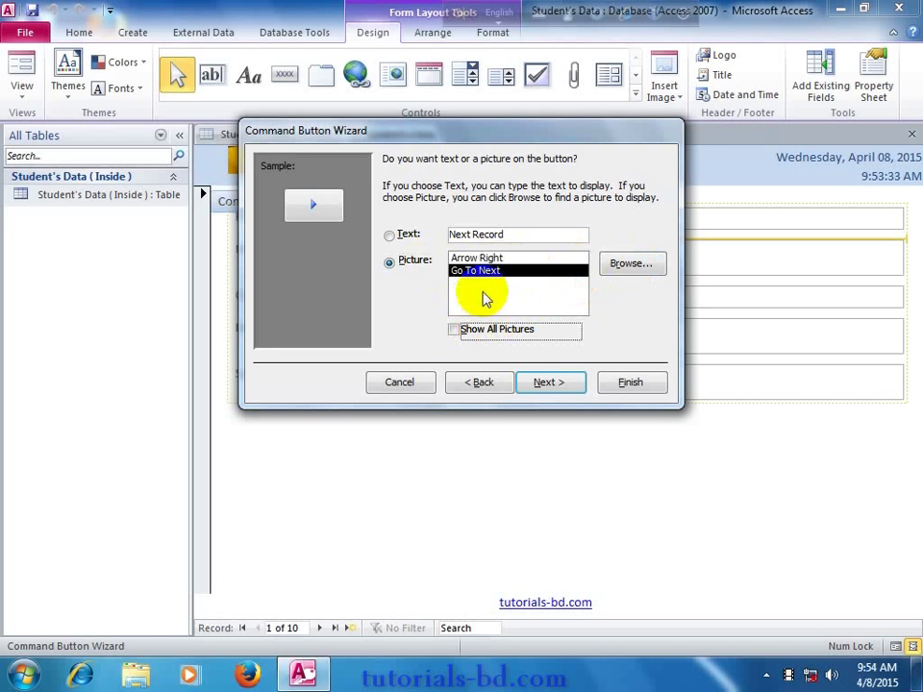
pyautogui.click(464, 260)
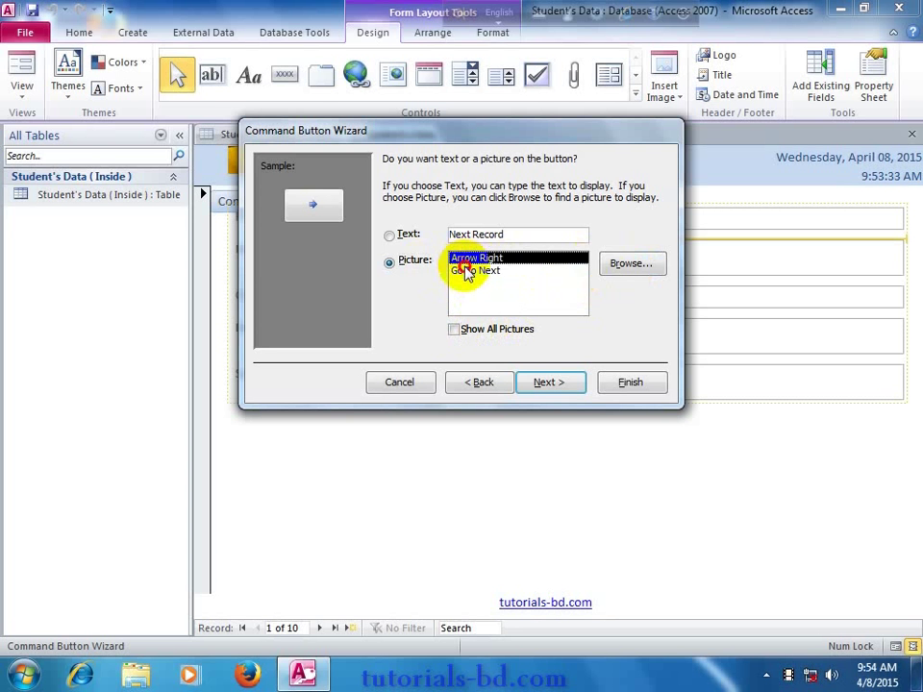
pyautogui.click(467, 271)
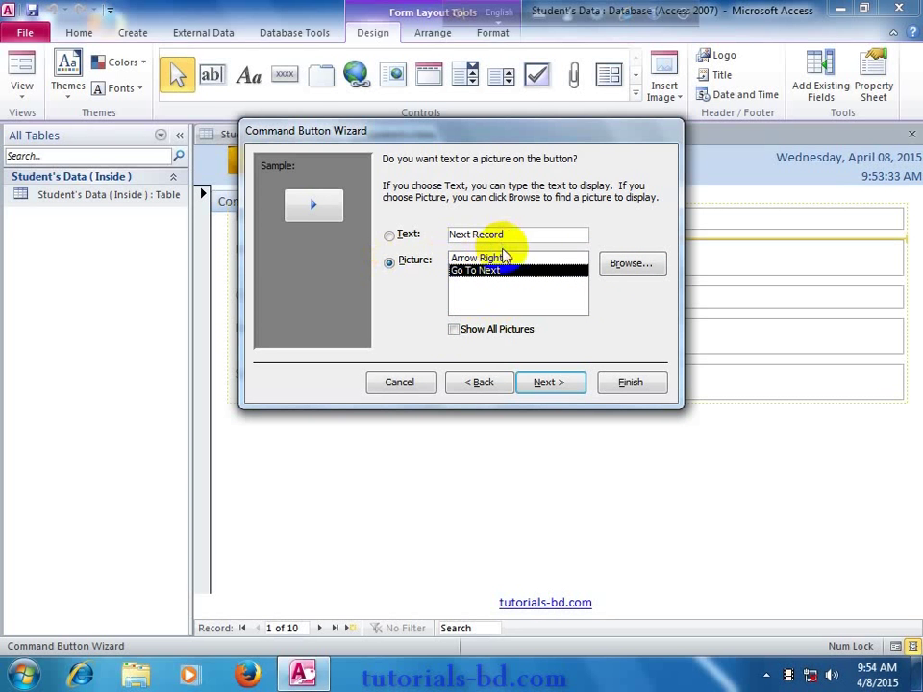
pyautogui.click(494, 260)
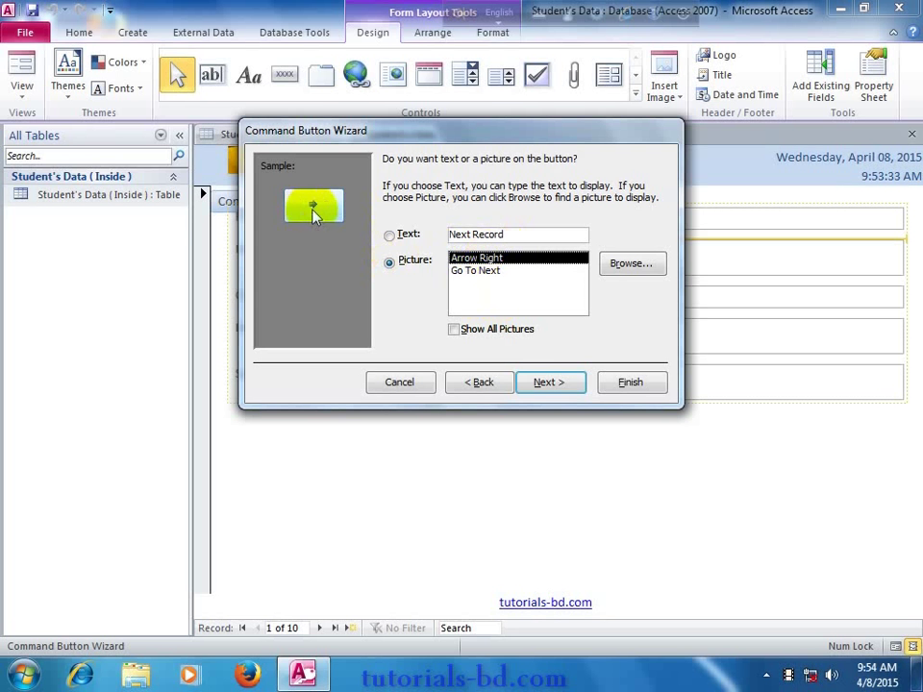
pyautogui.click(548, 382)
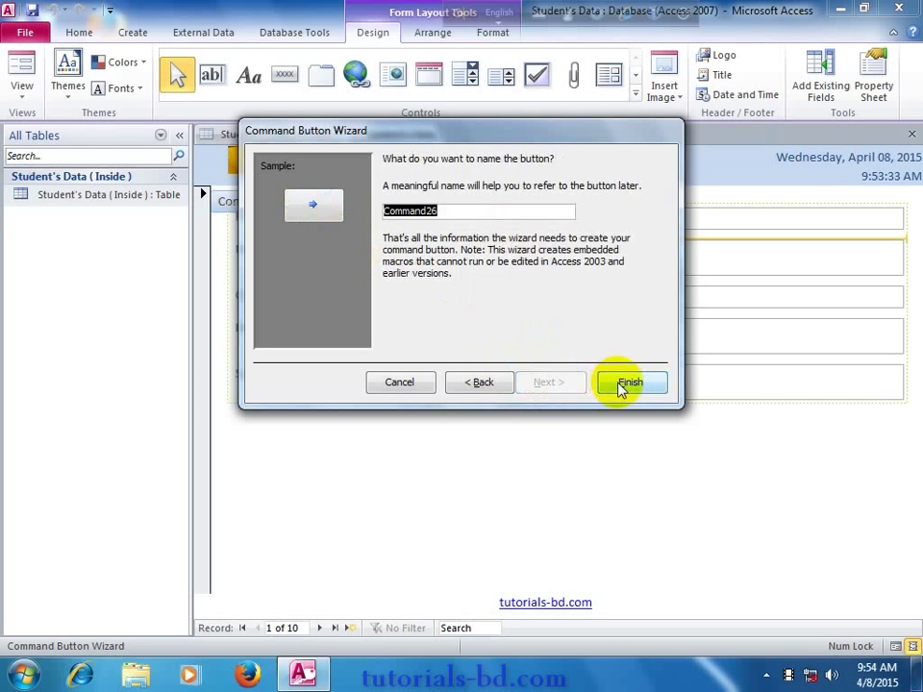
pyautogui.click(632, 382)
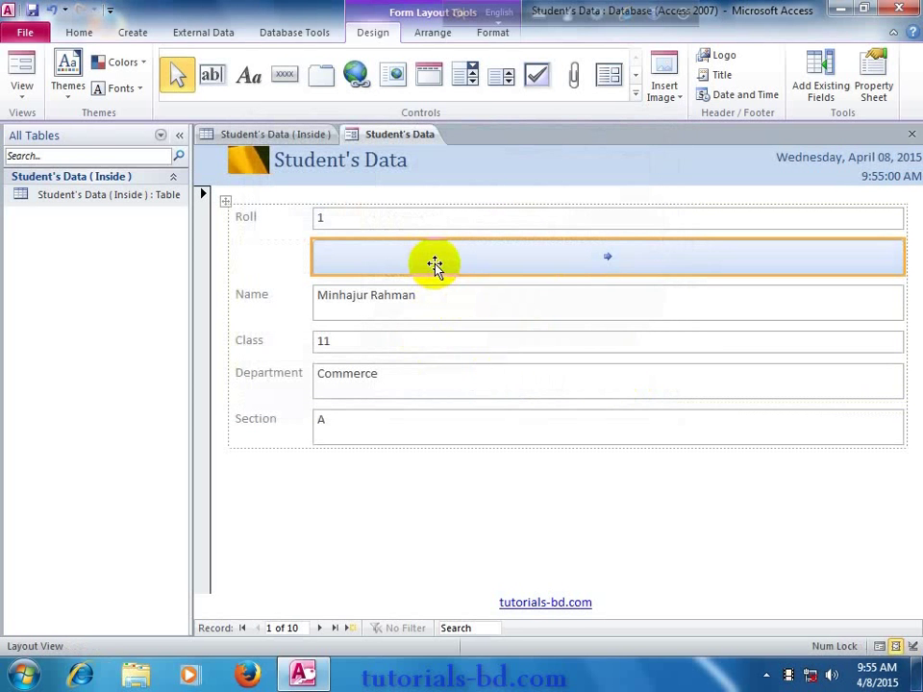
# Switch Student's Data to Form View and advance with the arrow button to record 5 of 10.
pyautogui.rightClick(389, 138)
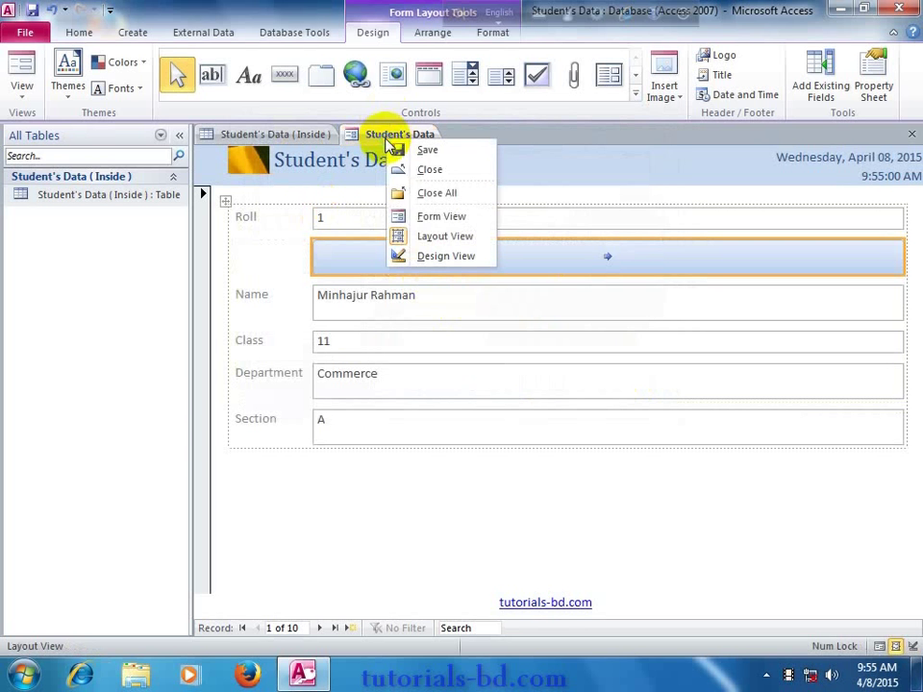
pyautogui.click(438, 215)
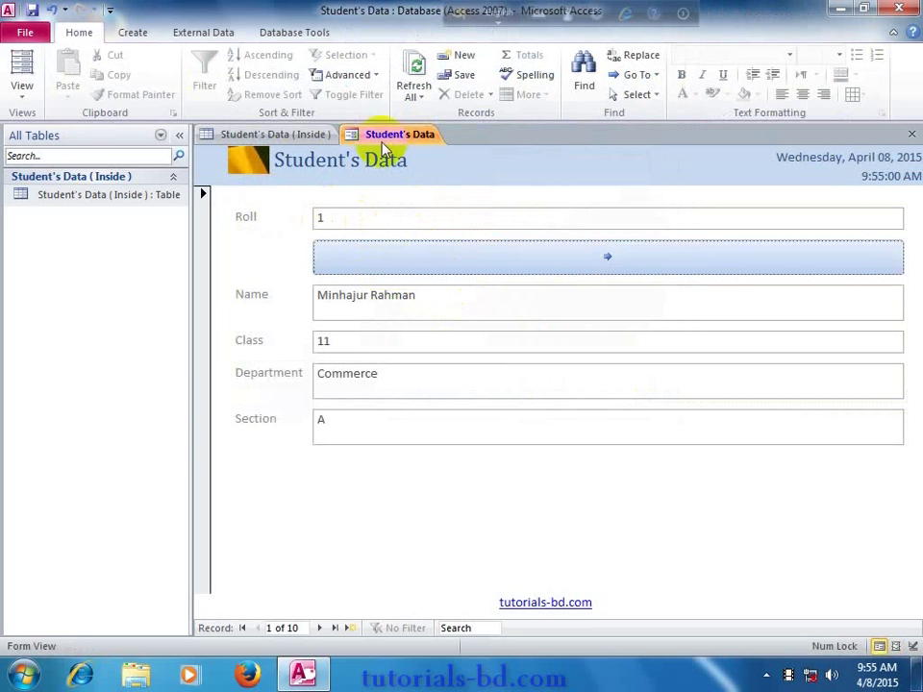
pyautogui.click(437, 260)
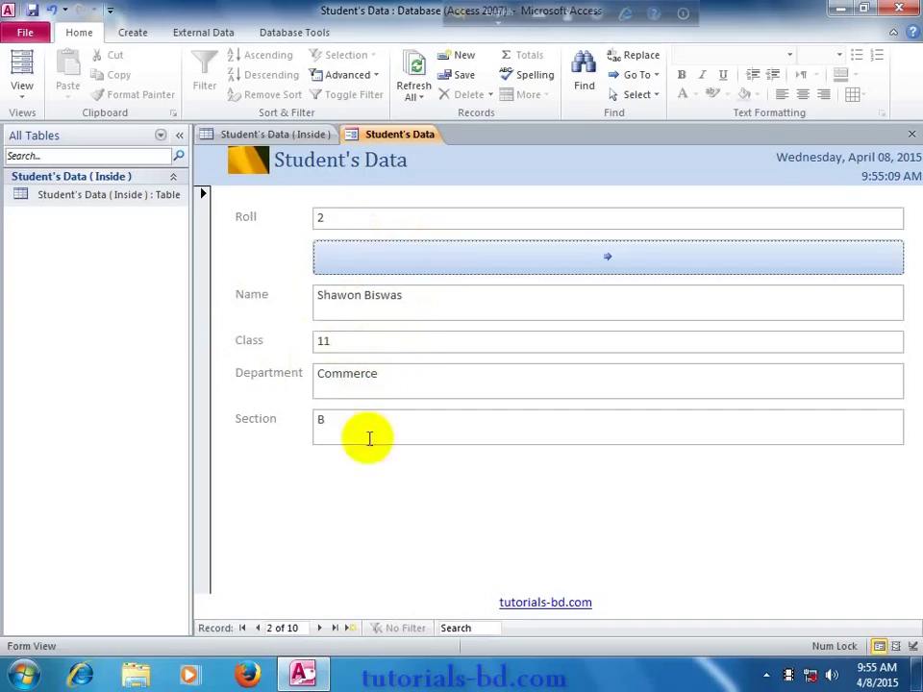
pyautogui.click(433, 269)
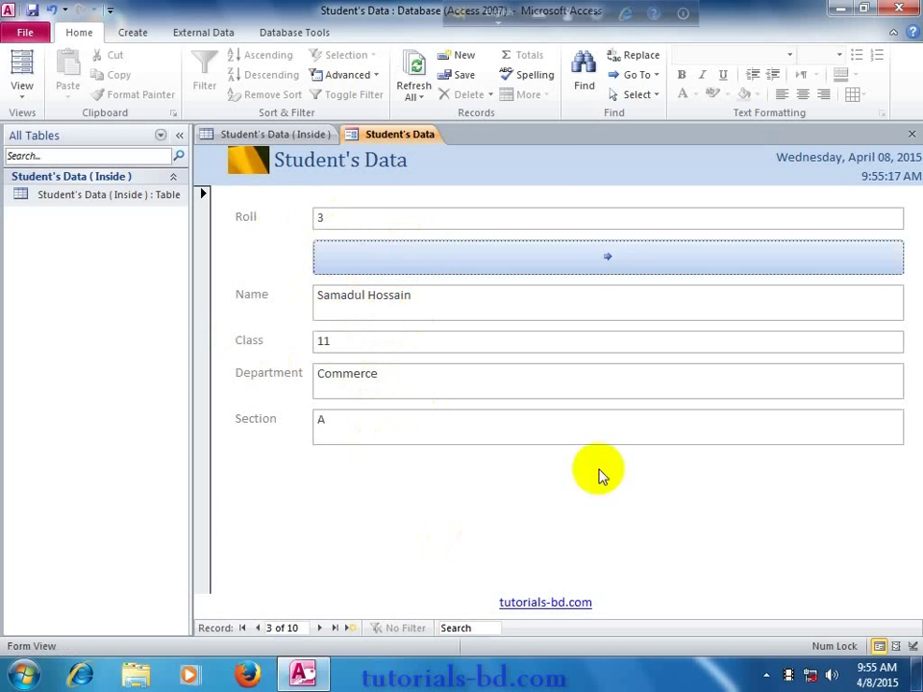
pyautogui.click(468, 259)
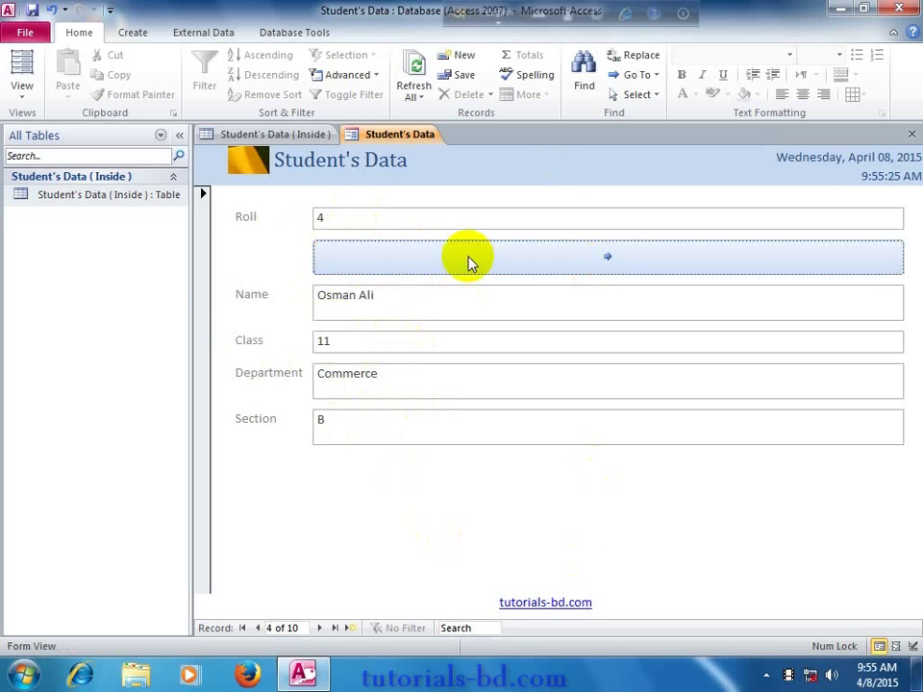
pyautogui.click(468, 259)
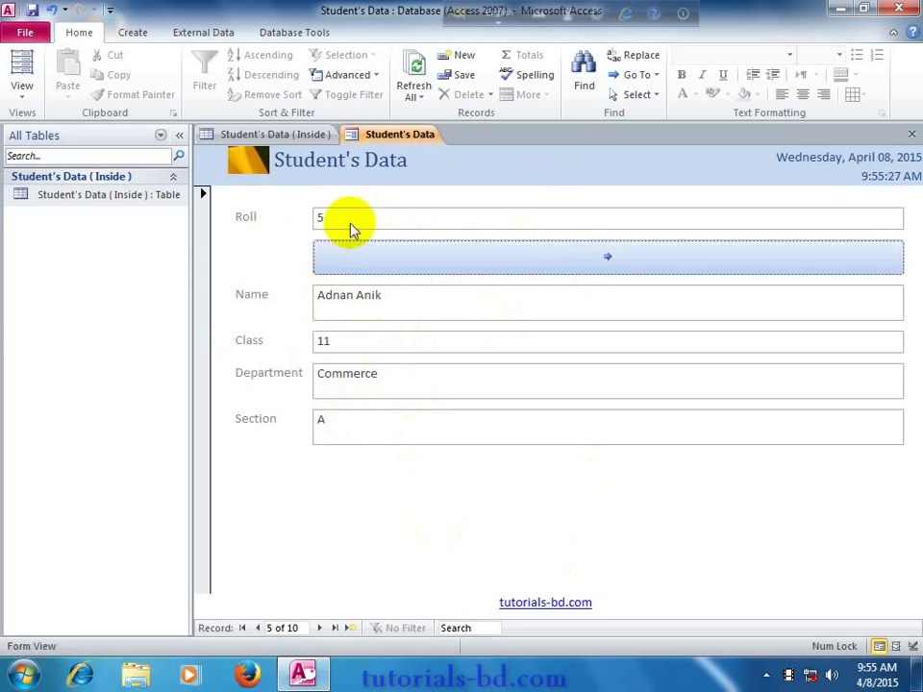
# In Layout View, add a binoculars Record Navigation > Find Record button beside the arrow, then return to Form View.
pyautogui.rightClick(387, 138)
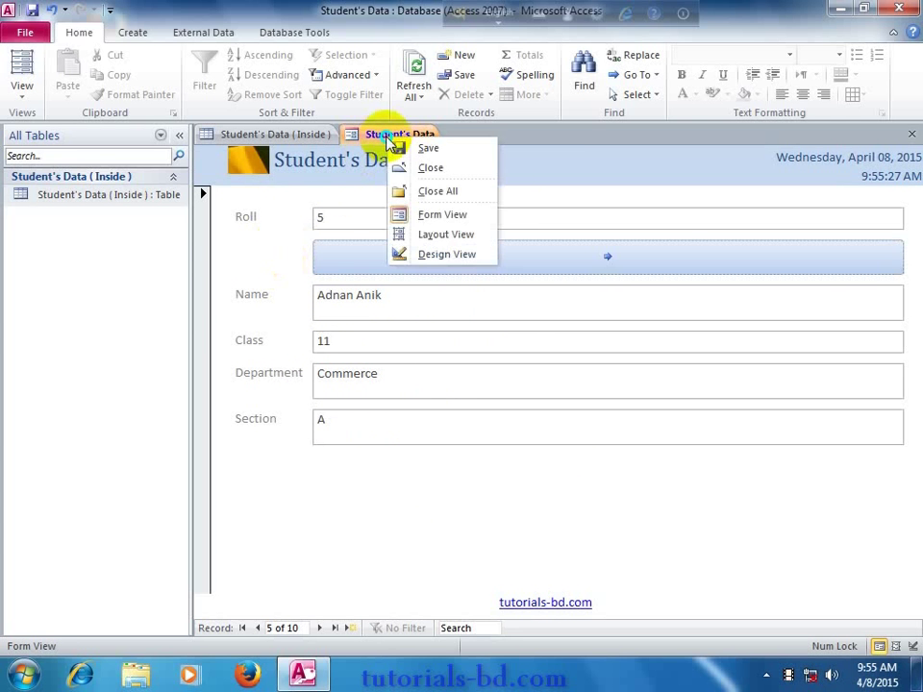
pyautogui.click(423, 234)
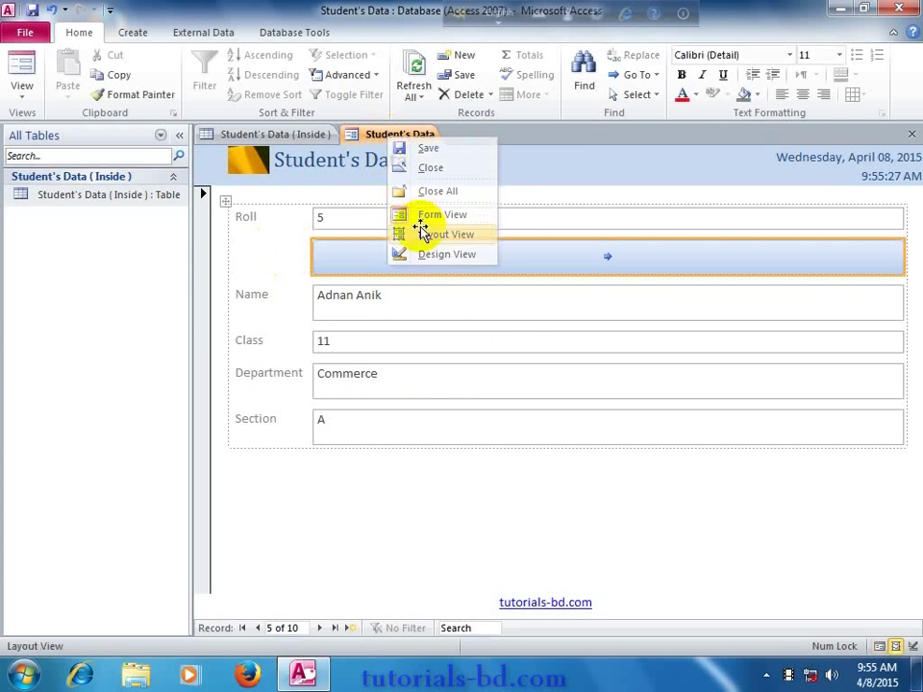
pyautogui.click(285, 75)
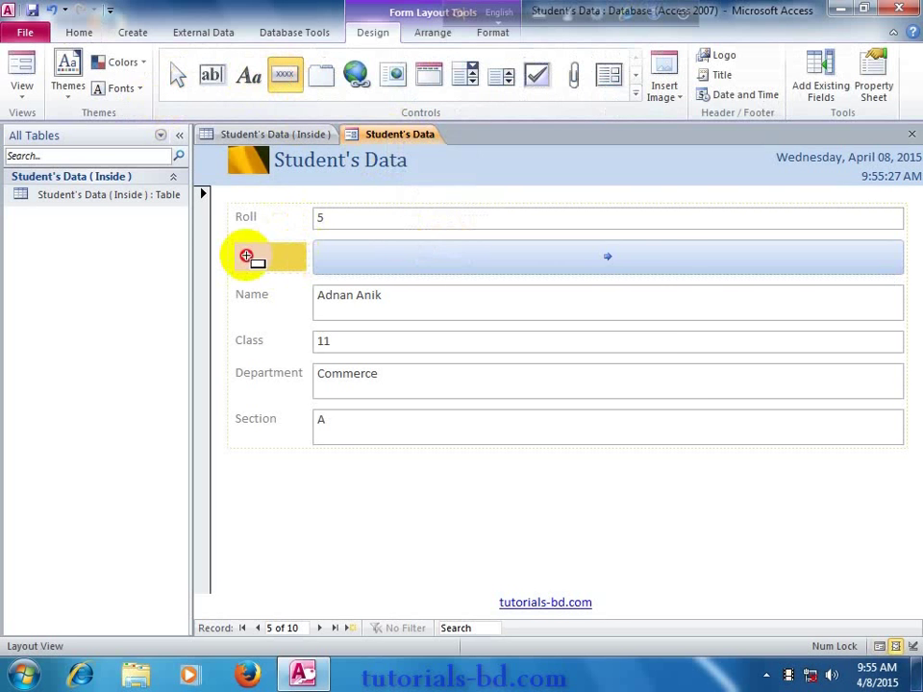
pyautogui.click(246, 255)
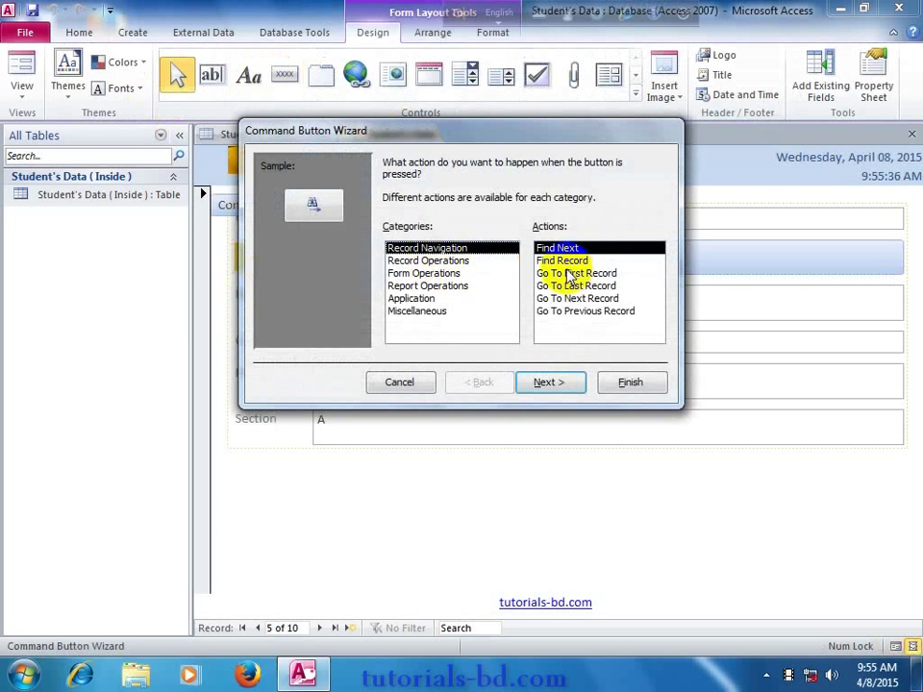
pyautogui.click(559, 262)
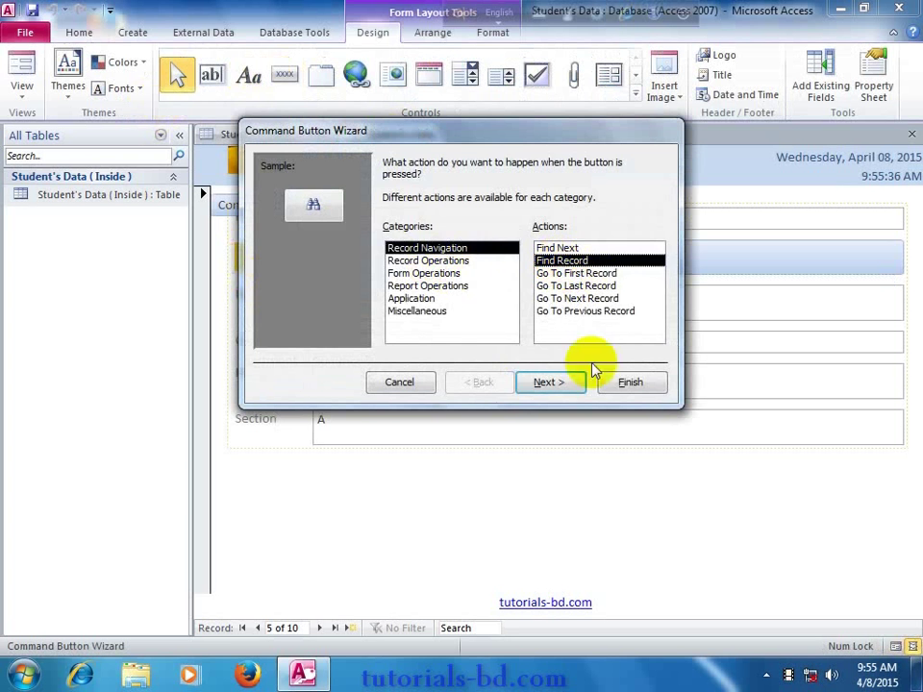
pyautogui.click(534, 382)
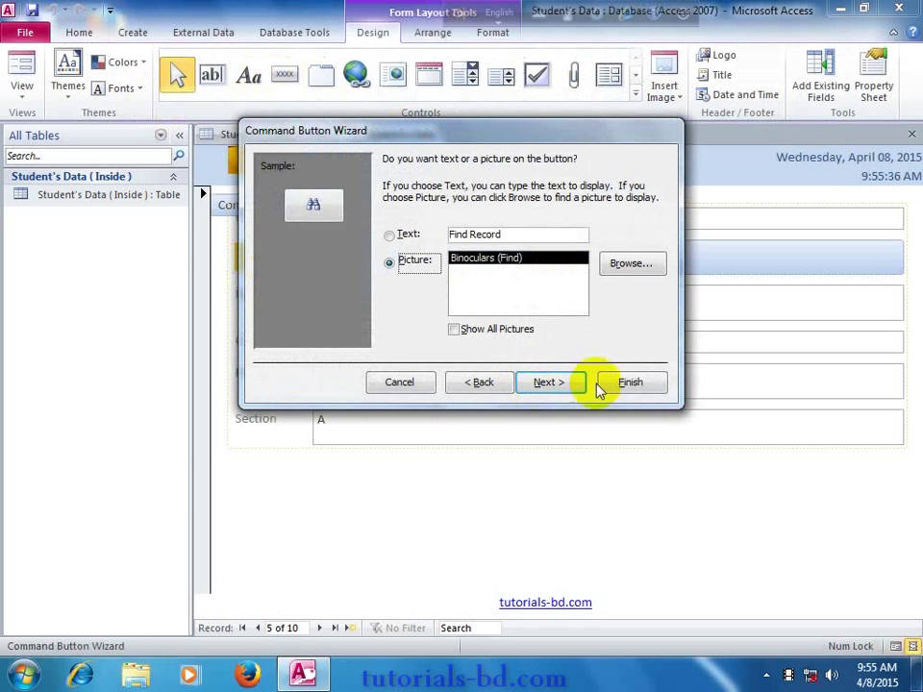
pyautogui.click(620, 385)
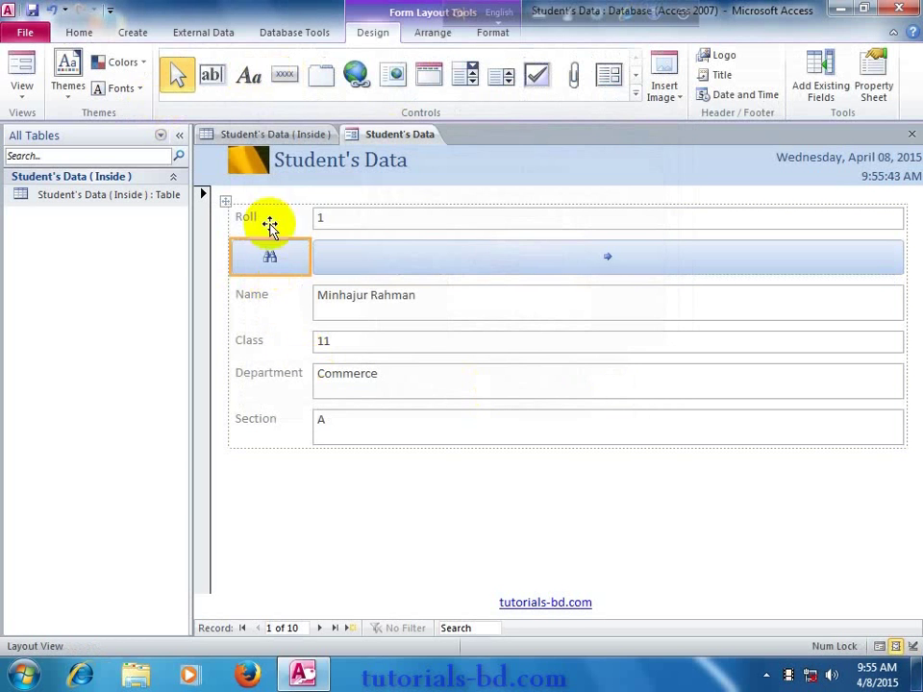
pyautogui.rightClick(368, 141)
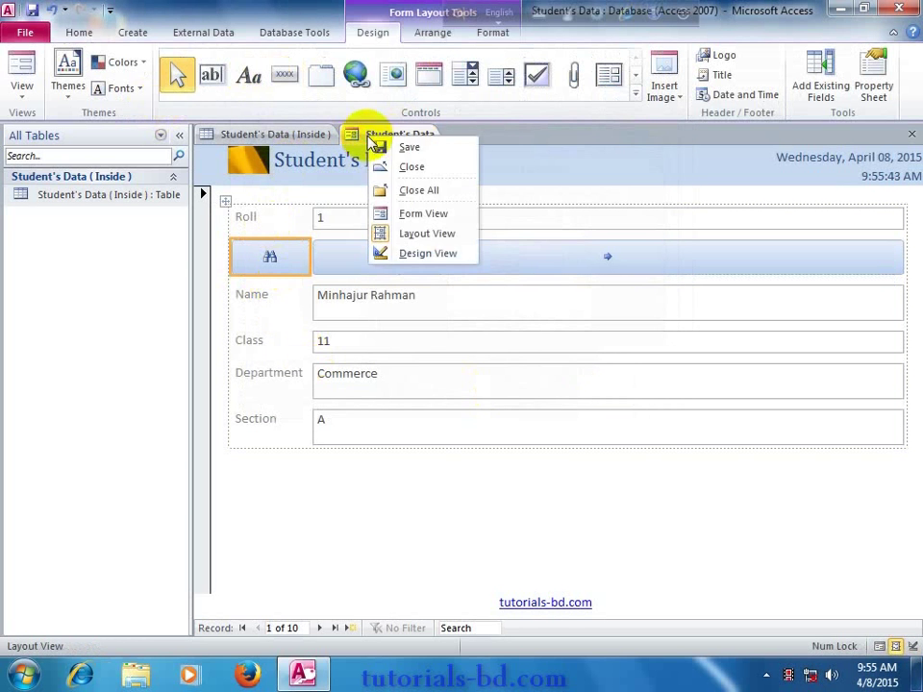
pyautogui.click(407, 212)
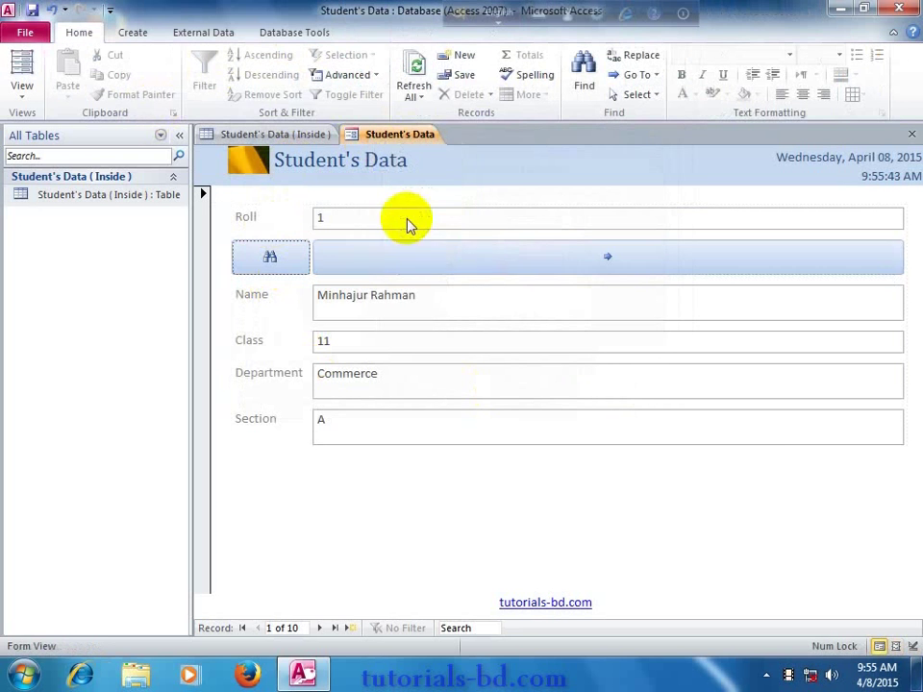
# Use the new find button to search for a student by a name fragment.
pyautogui.click(263, 259)
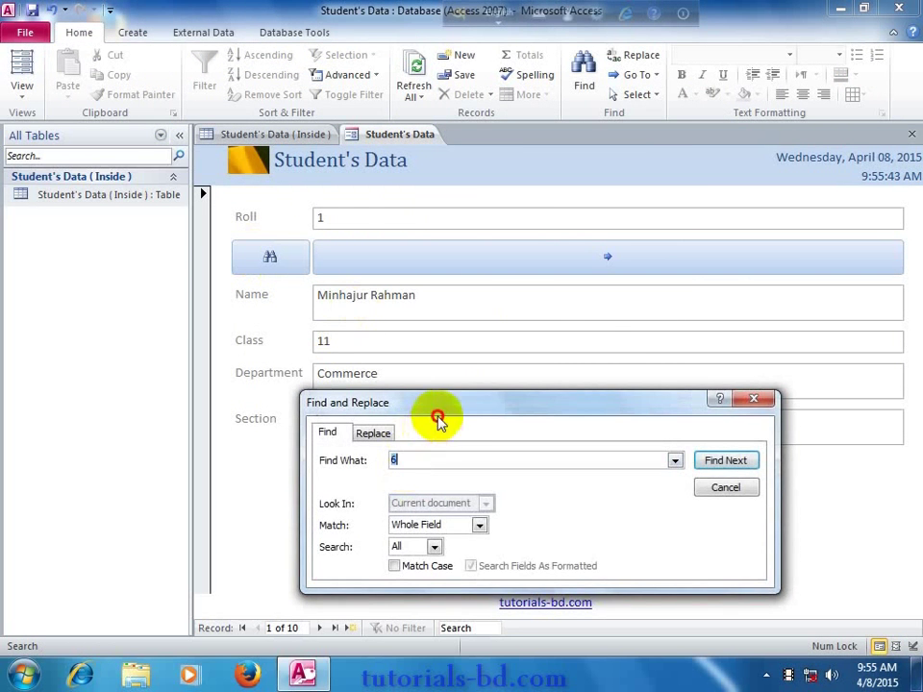
pyautogui.moveTo(437, 420)
pyautogui.mouseDown()
pyautogui.moveTo(443, 344)
pyautogui.moveTo(471, 322)
pyautogui.mouseUp()
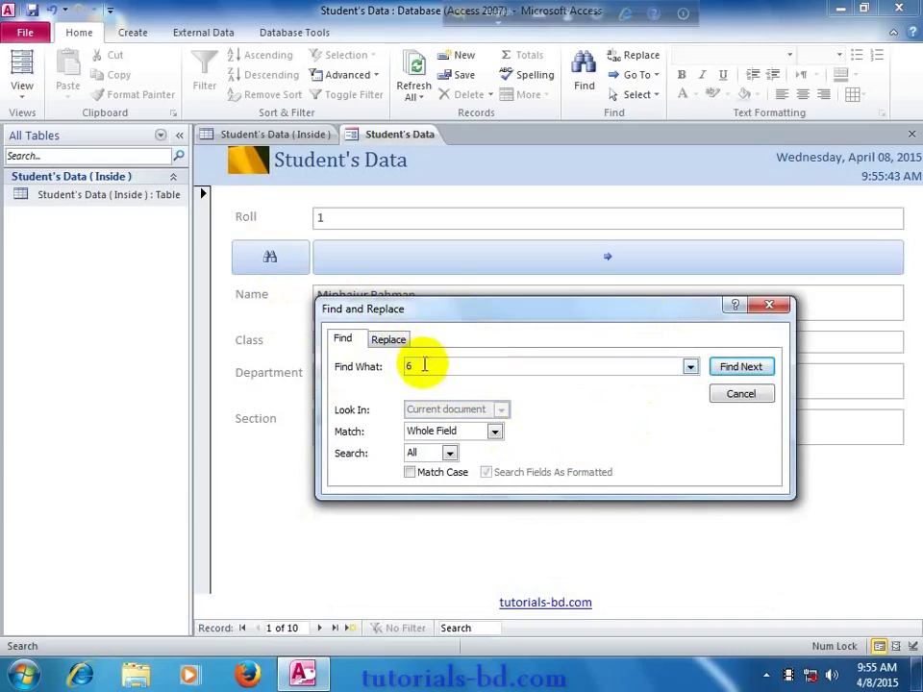
pyautogui.press('BackSpace')
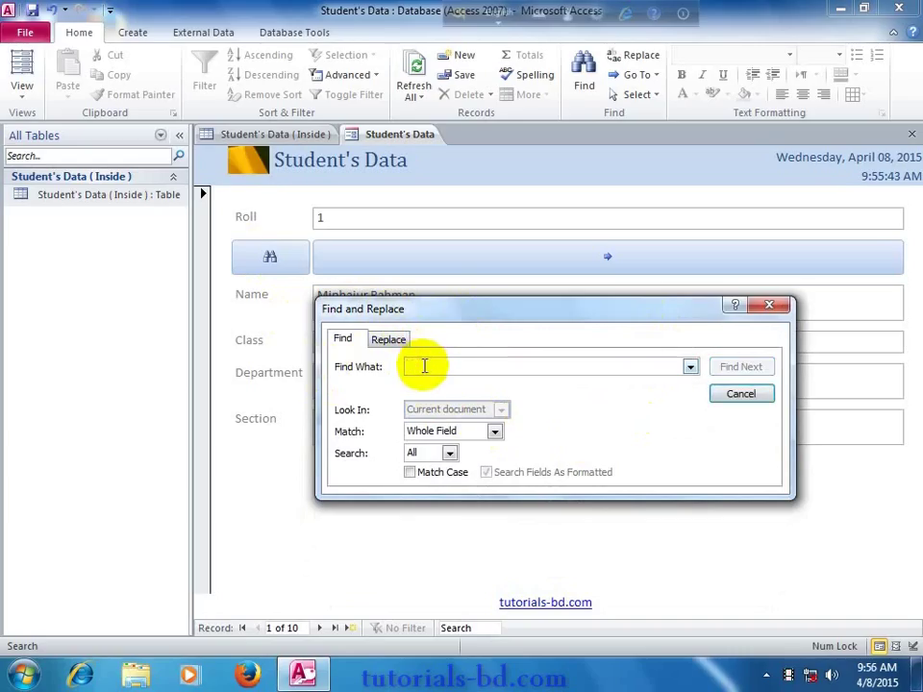
pyautogui.write('Minhajur Rahman')
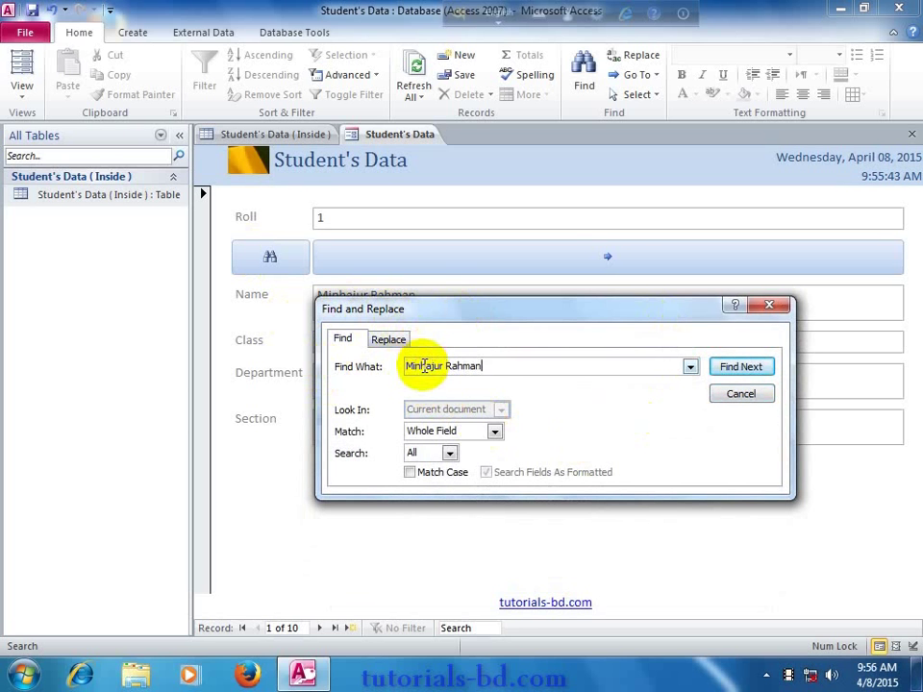
pyautogui.click(718, 370)
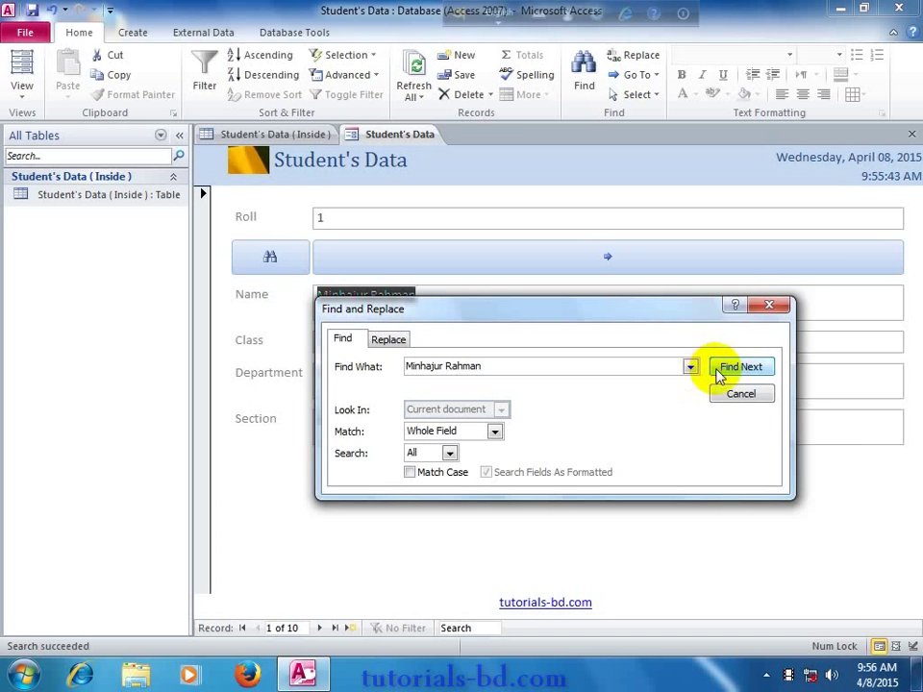
# Search for roll numbers 2 and then 3, landing on record 3.
pyautogui.moveTo(482, 311); pyautogui.dragTo(533, 452)
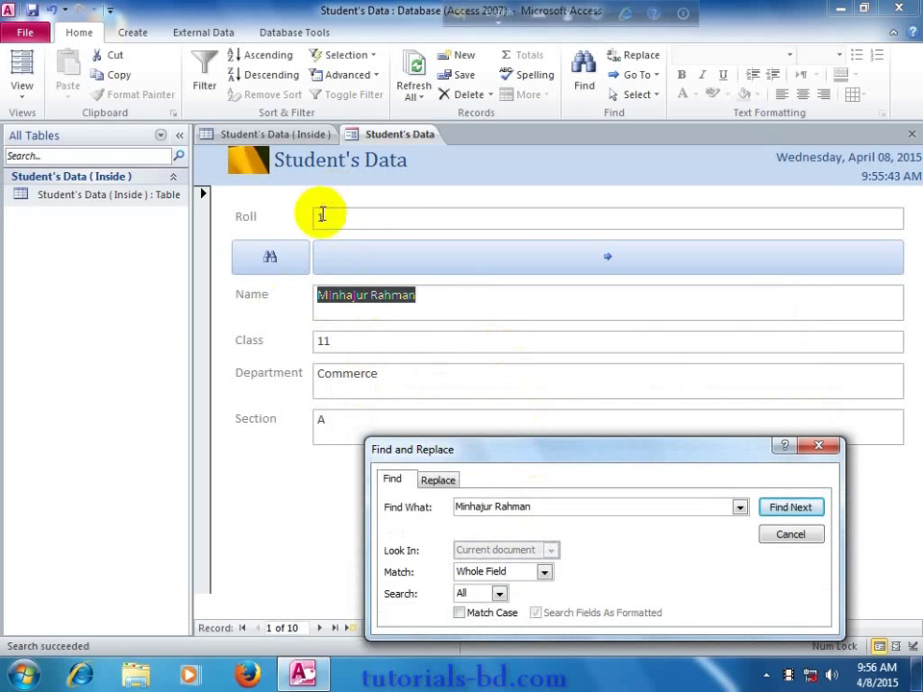
pyautogui.moveTo(547, 451); pyautogui.dragTo(542, 256)
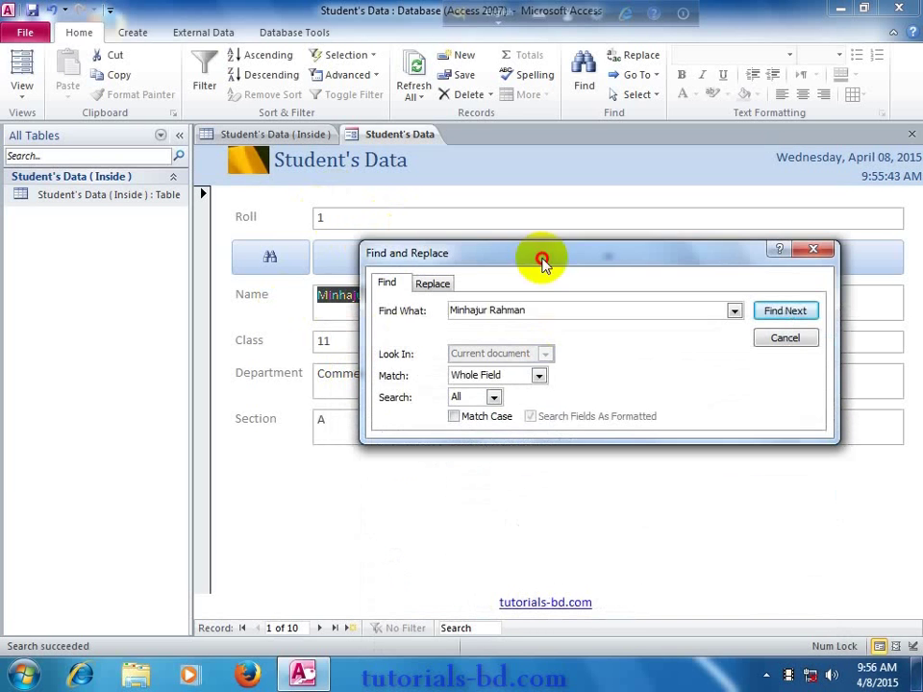
pyautogui.click(552, 307)
pyautogui.write('2')
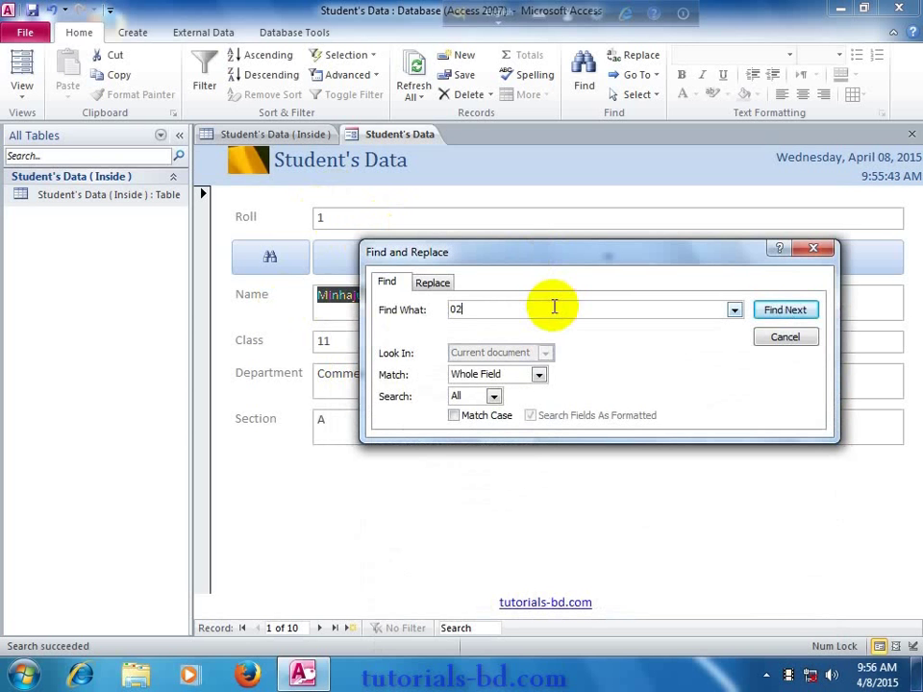
pyautogui.click(782, 306)
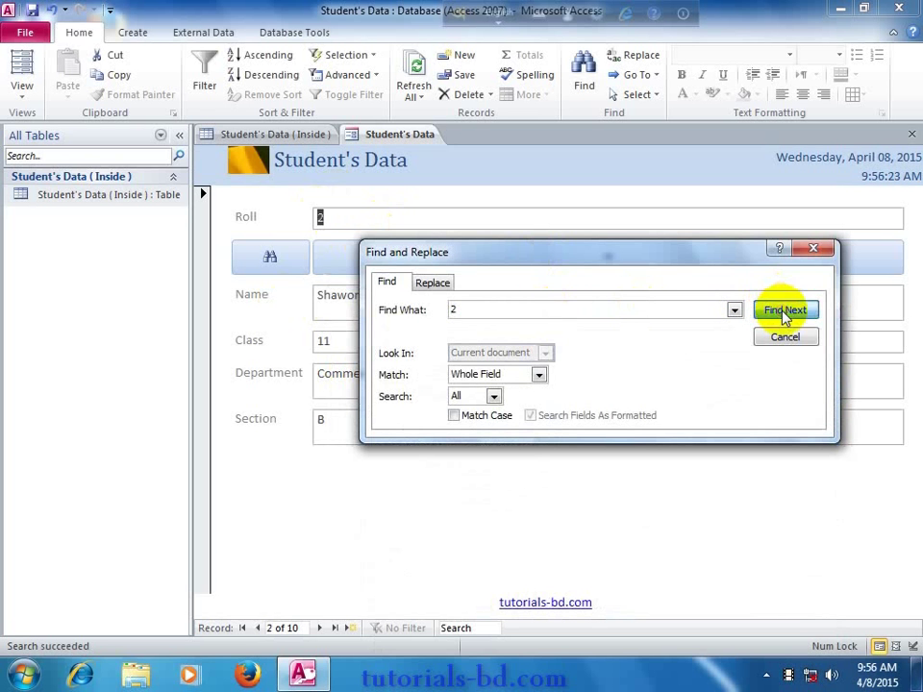
pyautogui.moveTo(623, 260); pyautogui.dragTo(612, 469)
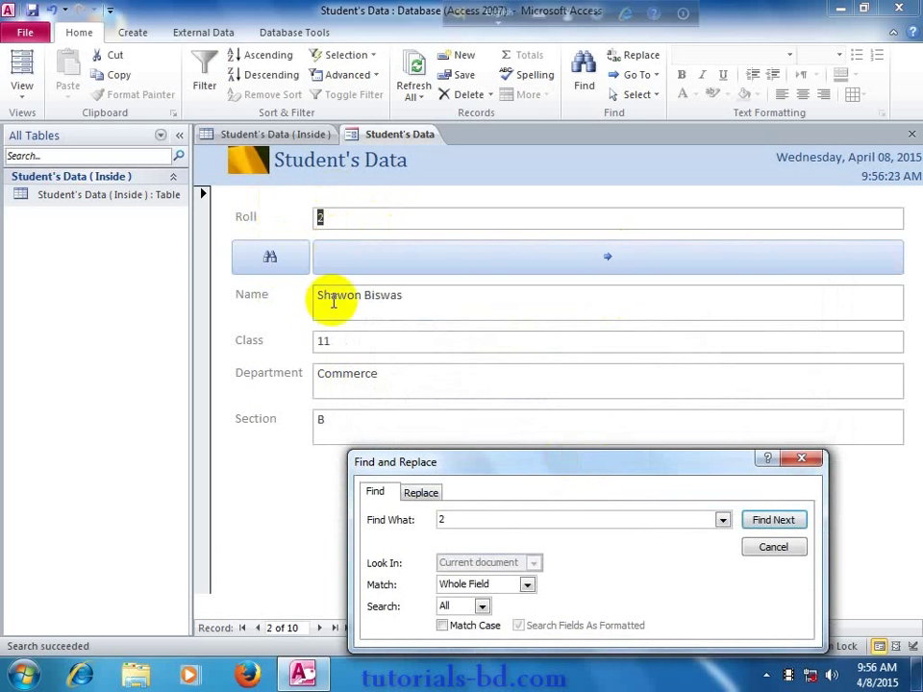
pyautogui.click(497, 524)
pyautogui.write('3')
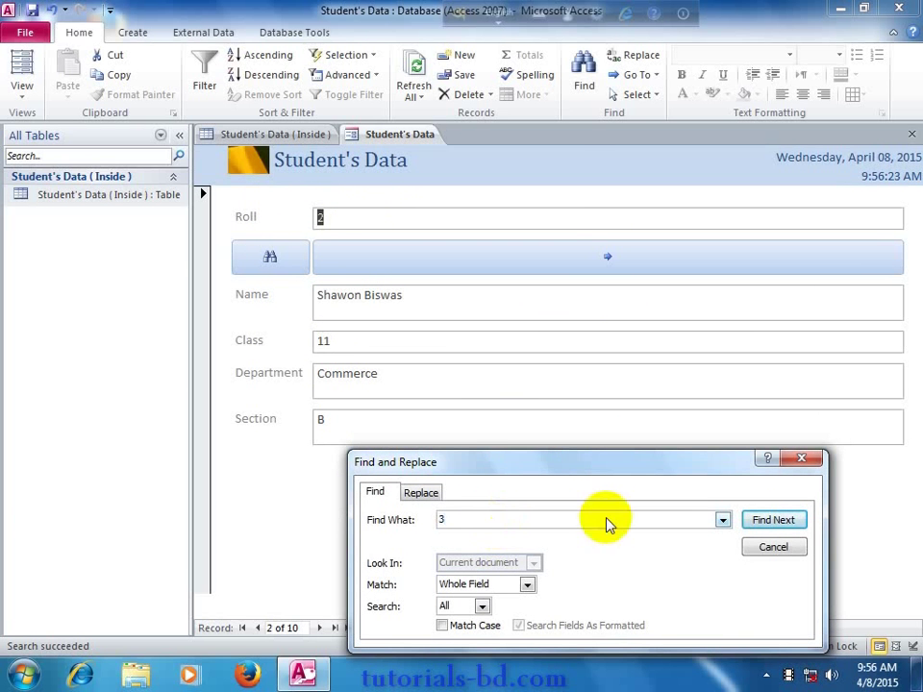
pyautogui.click(757, 520)
# Look over the Replace tab's replacement field, then close Find and Replace.
pyautogui.moveTo(450, 465); pyautogui.dragTo(415, 352)
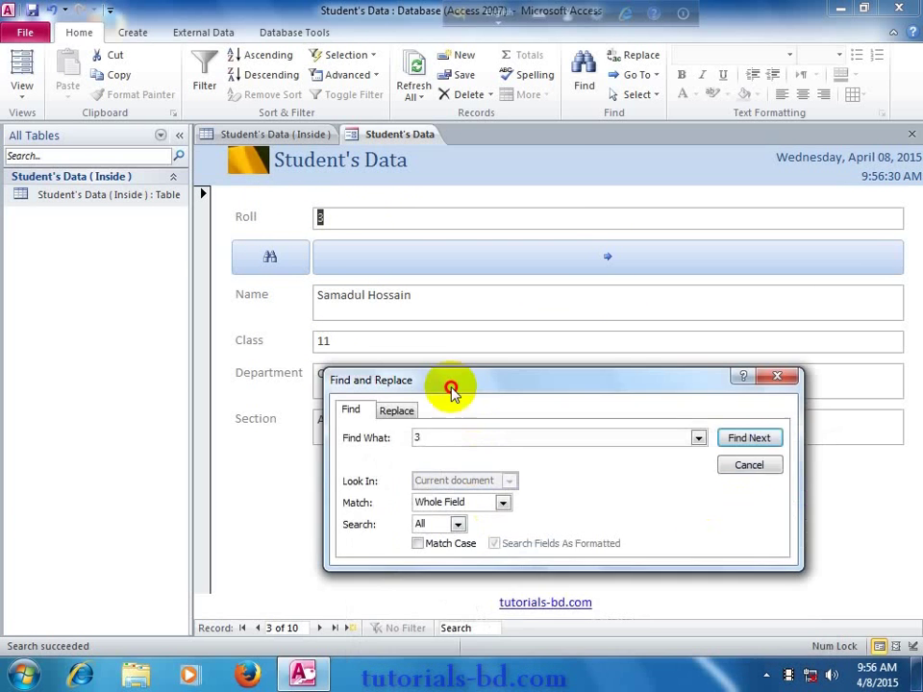
pyautogui.click(384, 378)
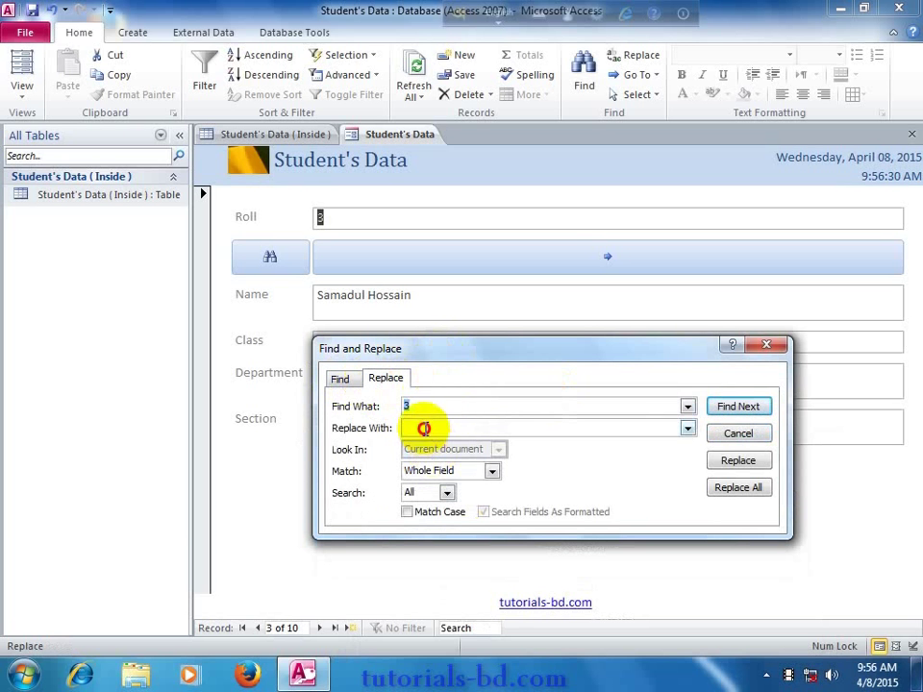
pyautogui.click(410, 429)
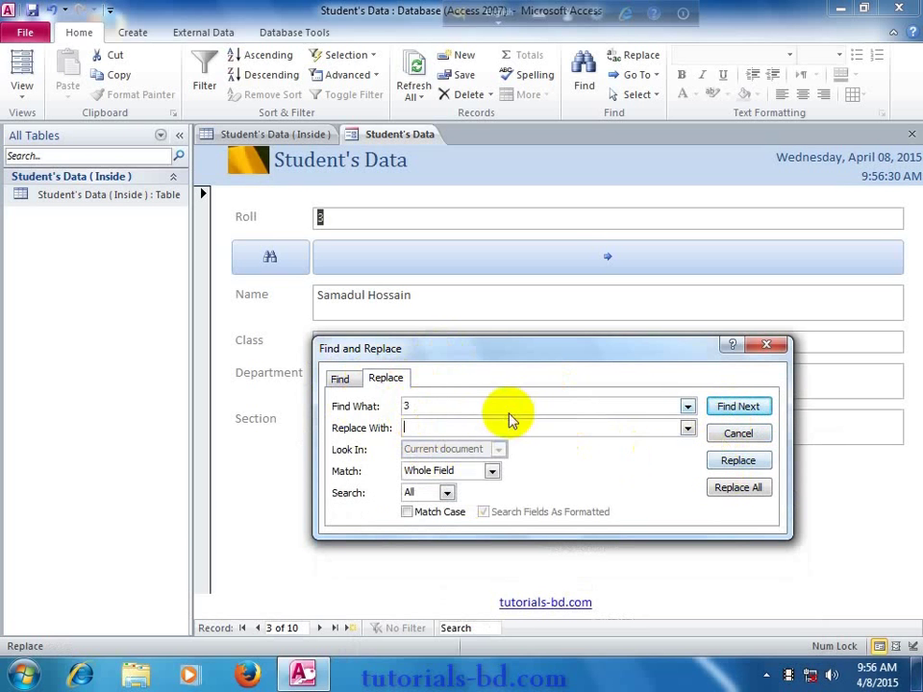
pyautogui.click(344, 378)
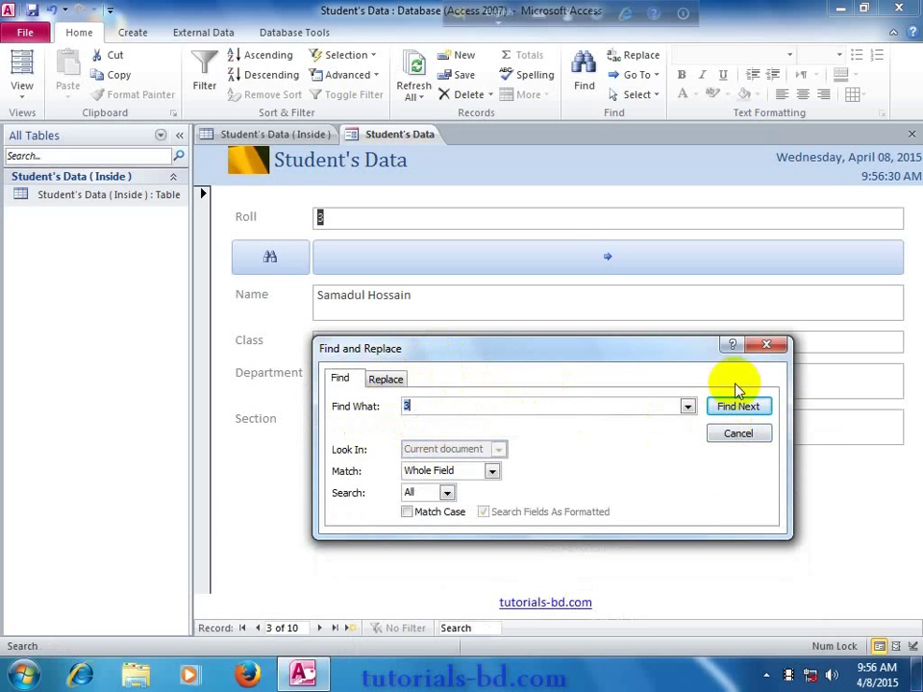
pyautogui.click(766, 347)
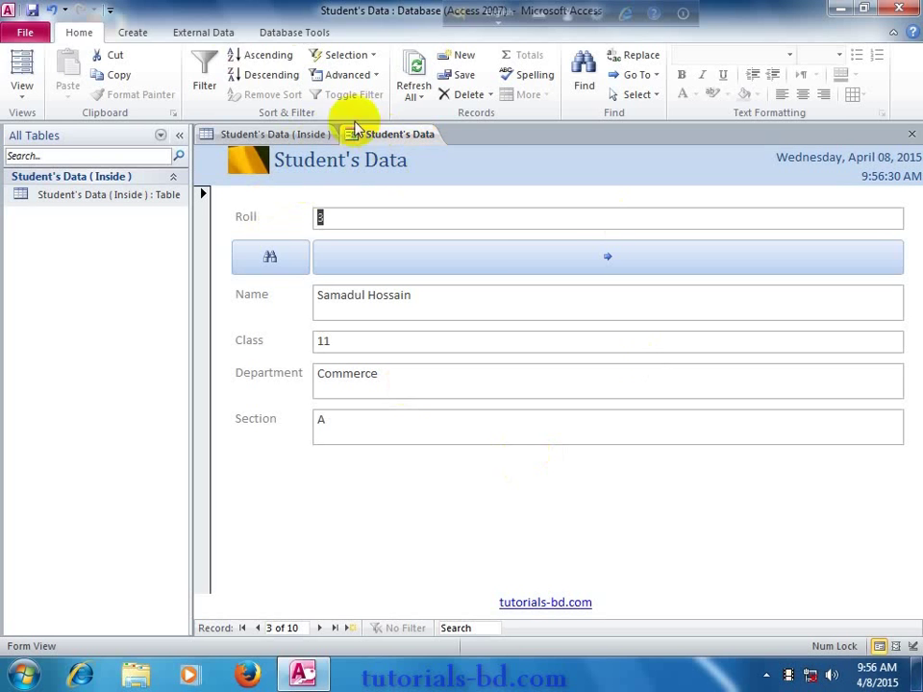
# Switch Student's Data to Layout View and show the Arrange options.
pyautogui.rightClick(394, 139)
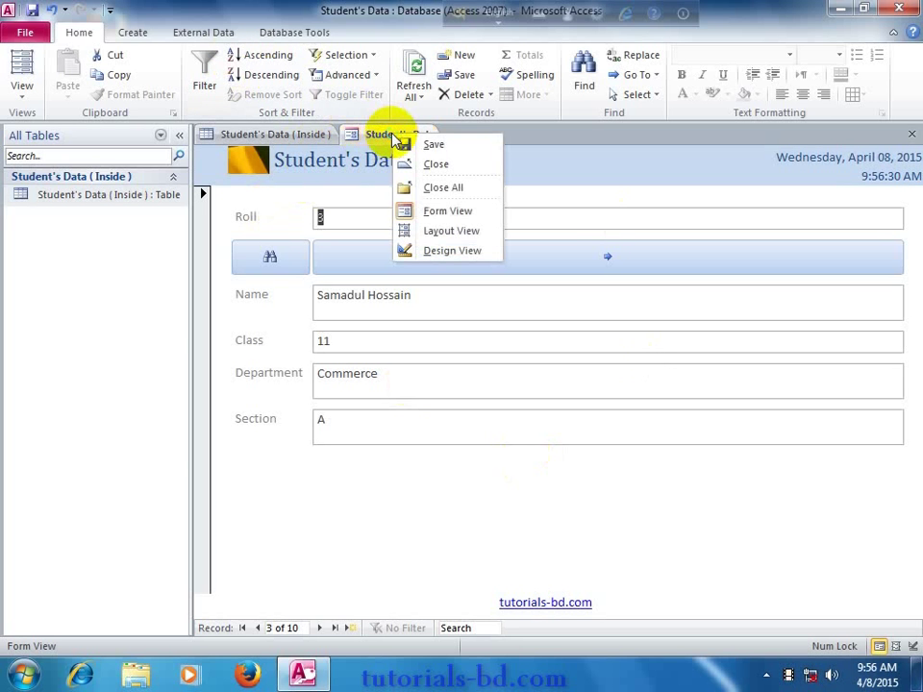
pyautogui.click(415, 230)
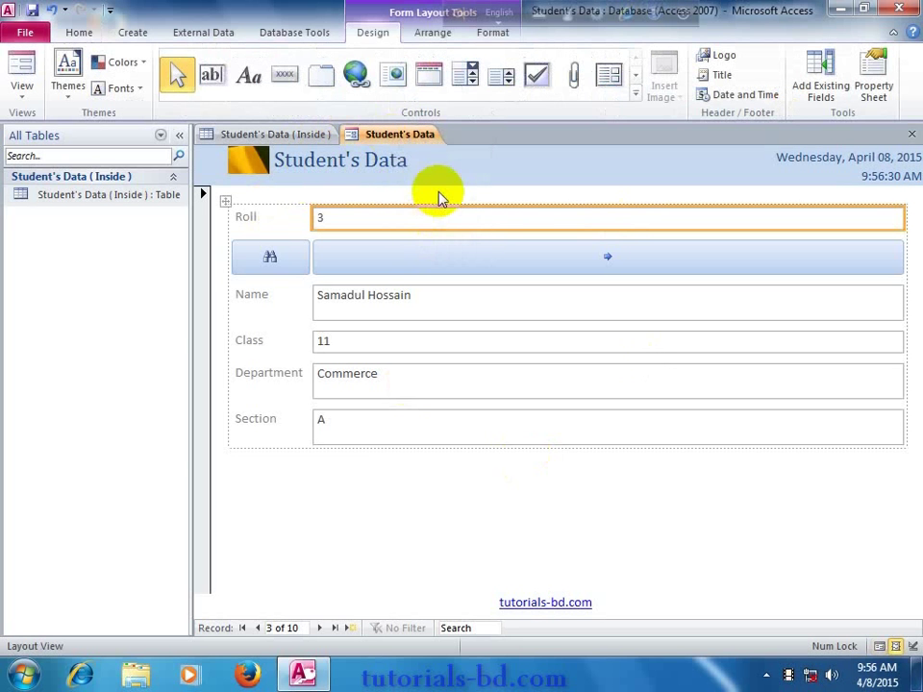
pyautogui.moveTo(428, 9)
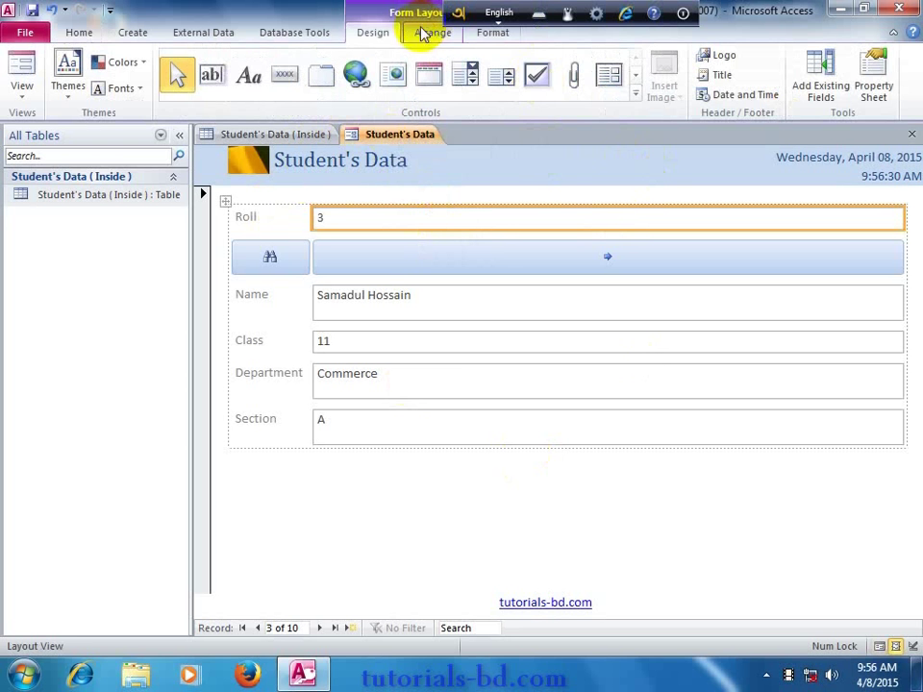
pyautogui.click(408, 39)
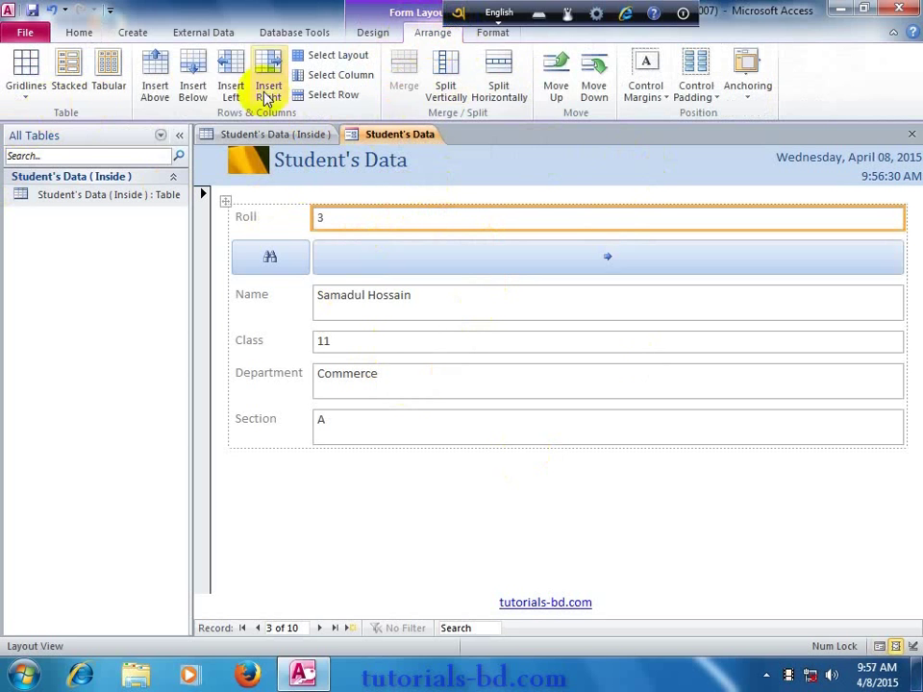
pyautogui.moveTo(471, 13); pyautogui.dragTo(652, 12)
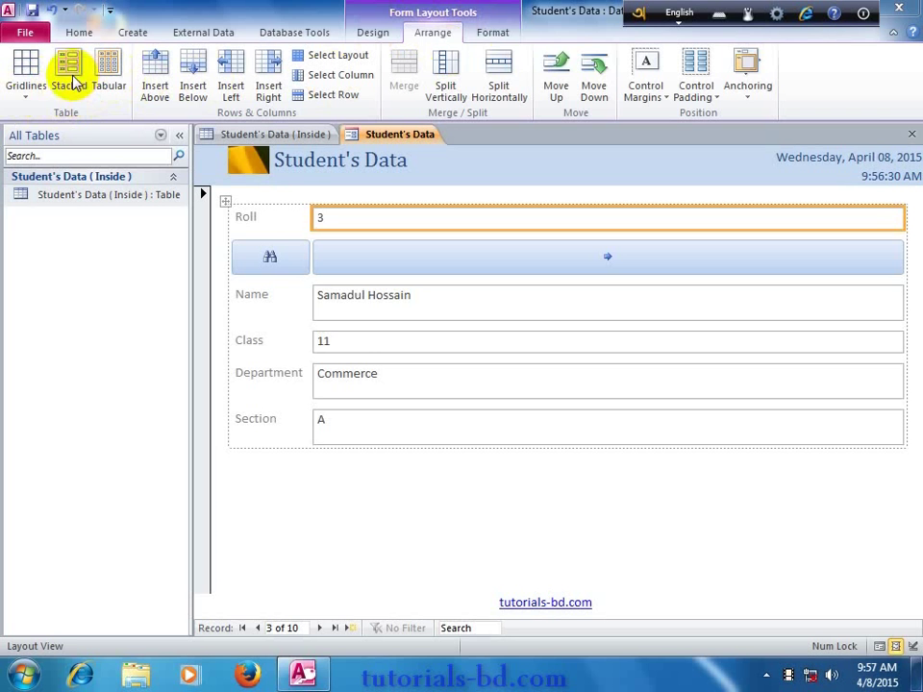
# Apply the Tabular layout and reposition the Section row and wide navigation button.
pyautogui.click(106, 83)
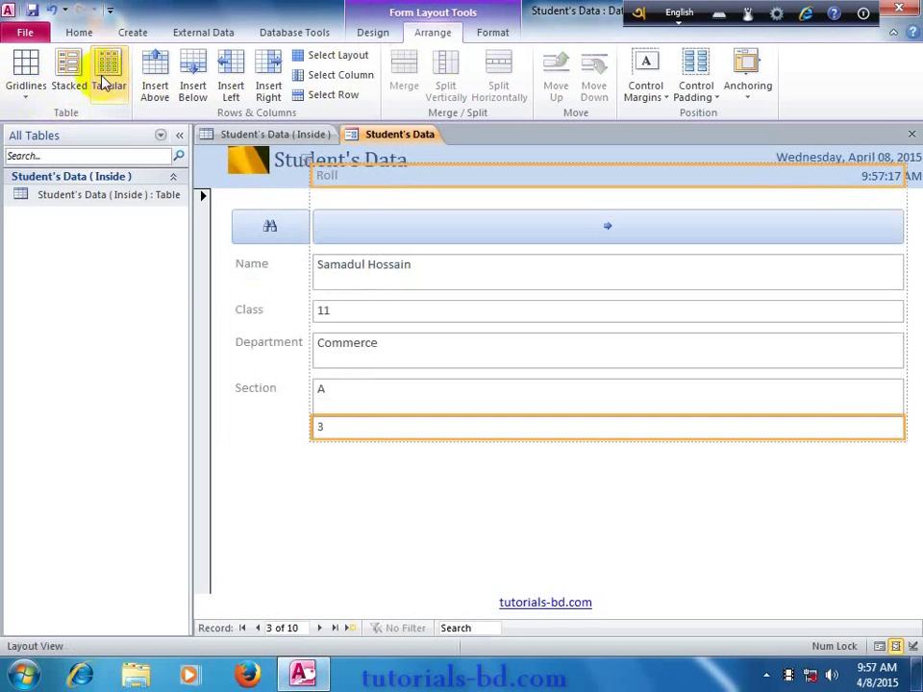
pyautogui.click(69, 82)
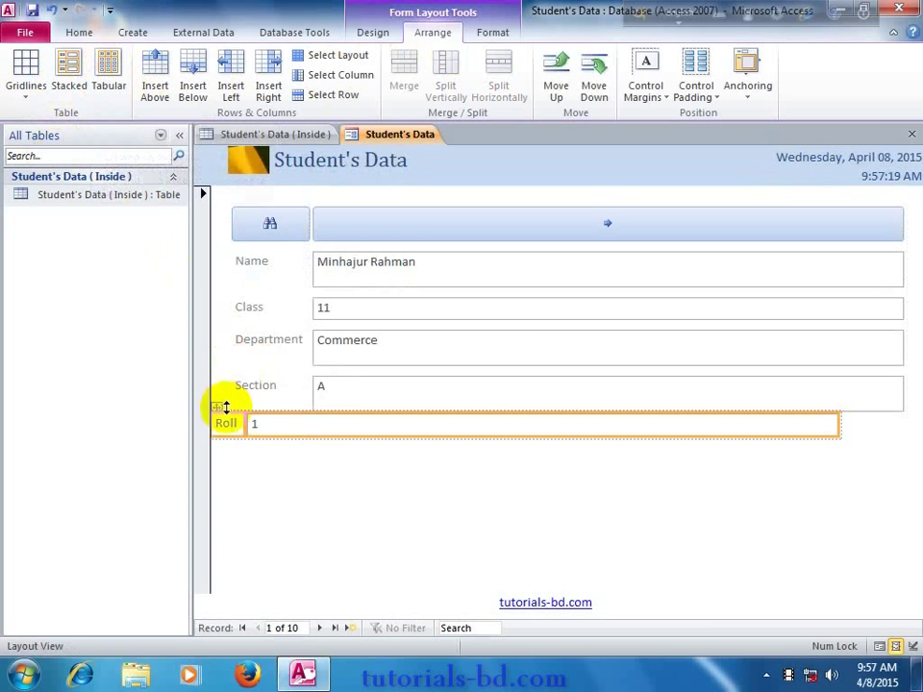
pyautogui.moveTo(241, 408); pyautogui.dragTo(300, 320)
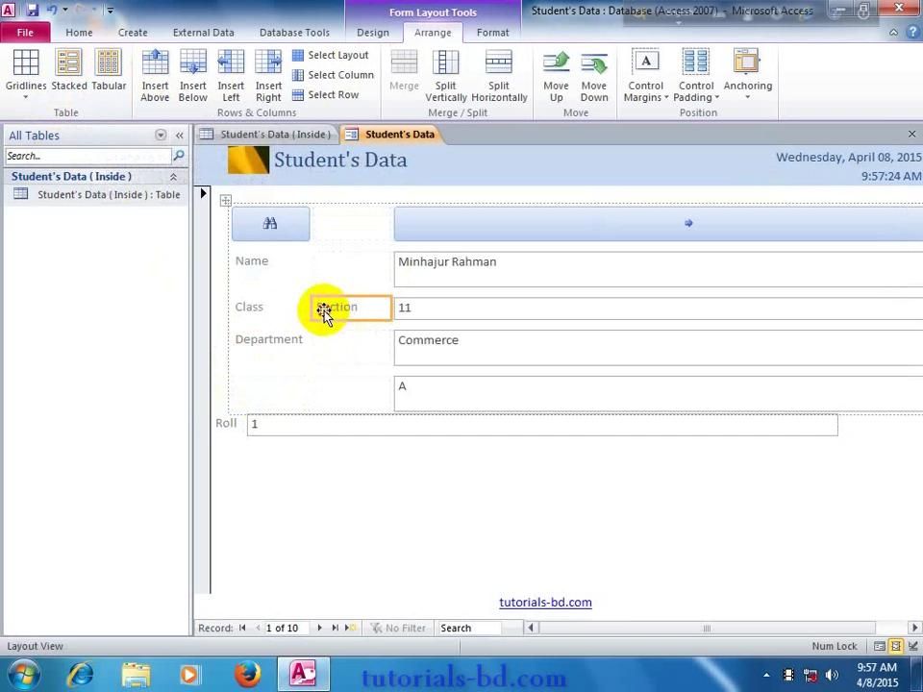
pyautogui.moveTo(315, 315); pyautogui.dragTo(262, 389)
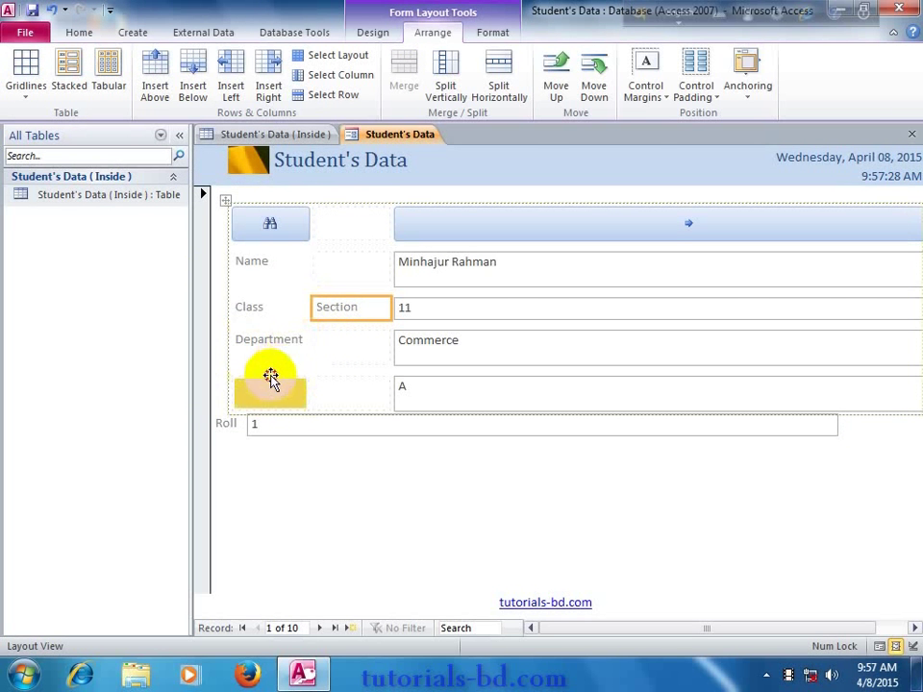
pyautogui.moveTo(233, 430); pyautogui.dragTo(266, 213)
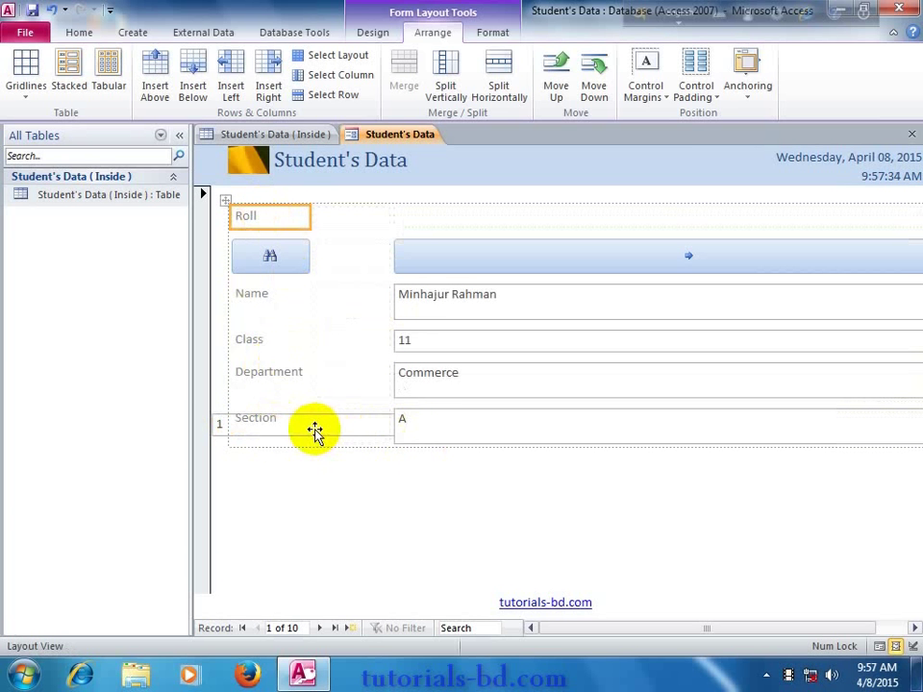
pyautogui.click(260, 427)
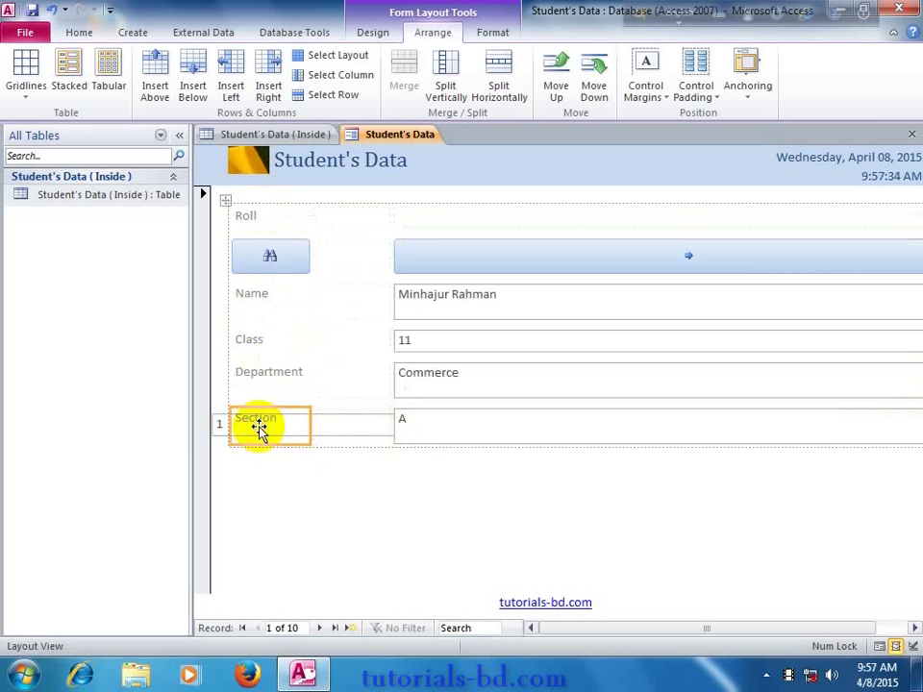
pyautogui.click(217, 423)
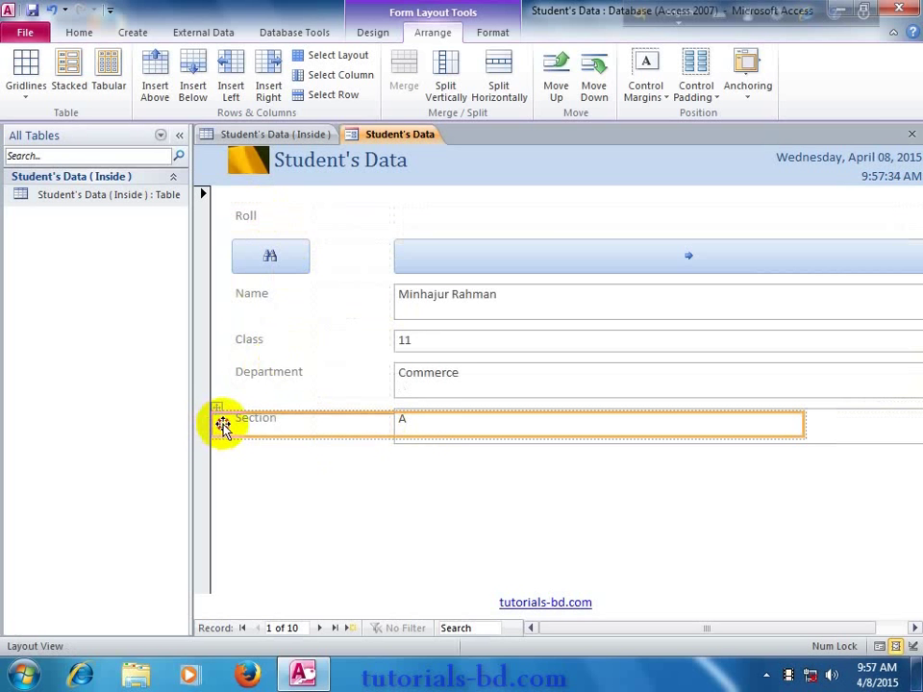
pyautogui.moveTo(222, 427)
pyautogui.mouseDown()
pyautogui.moveTo(350, 222)
pyautogui.moveTo(852, 216)
pyautogui.moveTo(403, 217)
pyautogui.mouseUp()
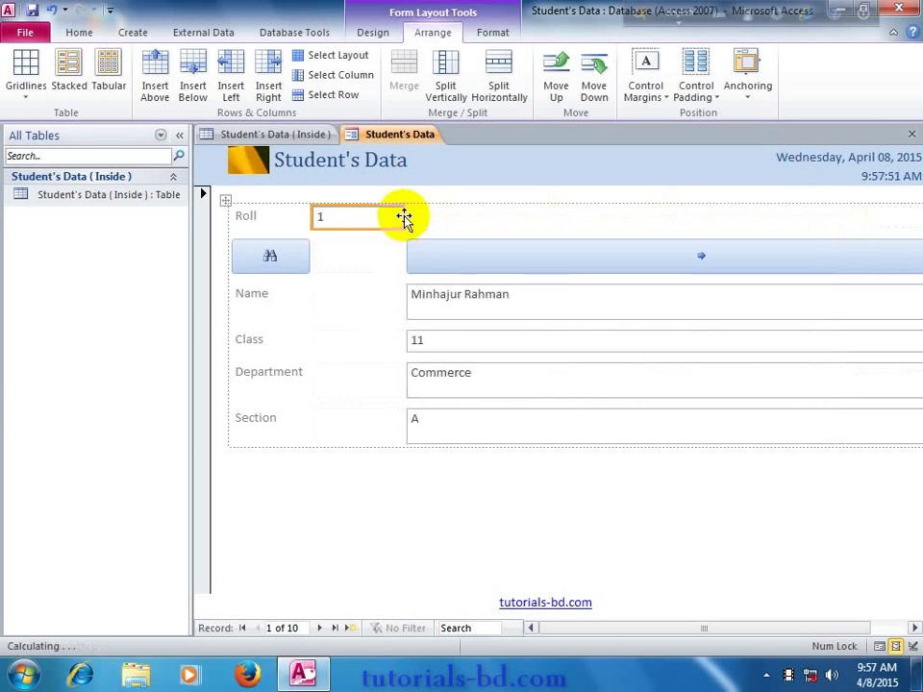
pyautogui.click(418, 265)
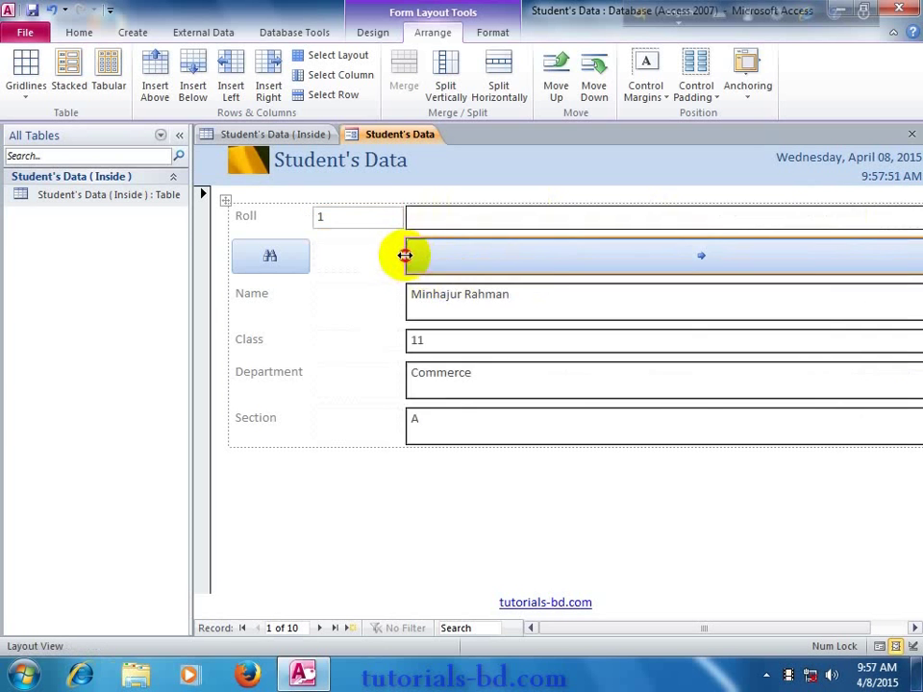
pyautogui.moveTo(410, 260)
pyautogui.mouseDown()
pyautogui.moveTo(321, 256)
pyautogui.moveTo(469, 256)
pyautogui.mouseUp()
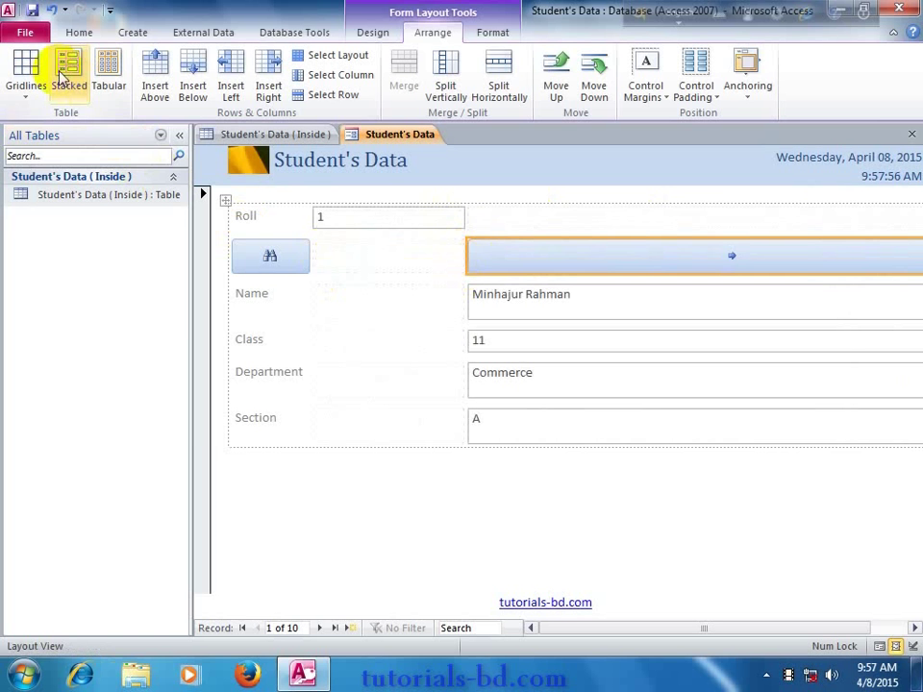
pyautogui.click(120, 75)
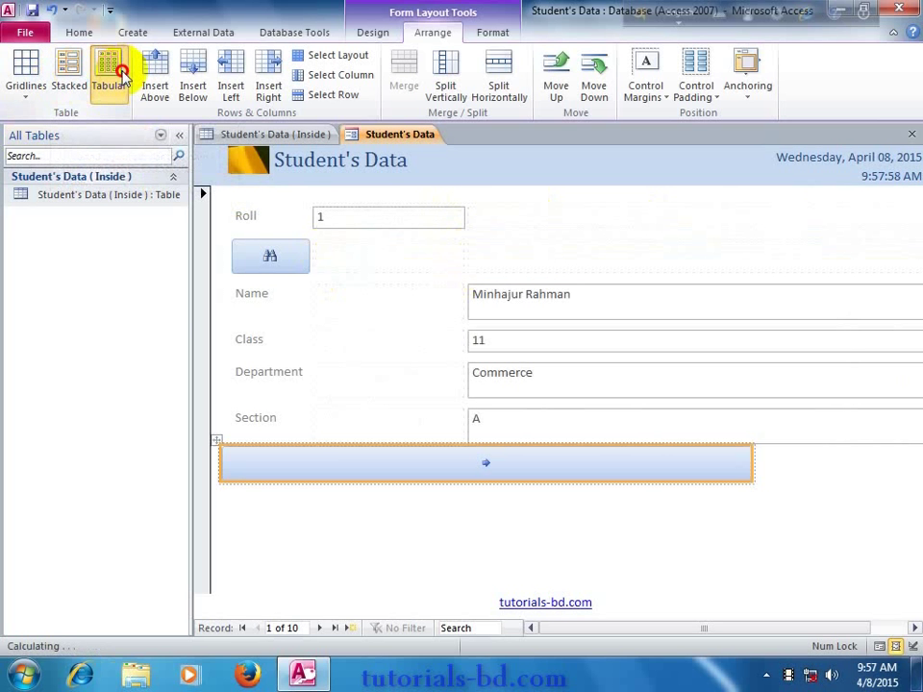
# Set the control layout's gridlines to Bottom.
pyautogui.click(23, 73)
pyautogui.click(42, 132)
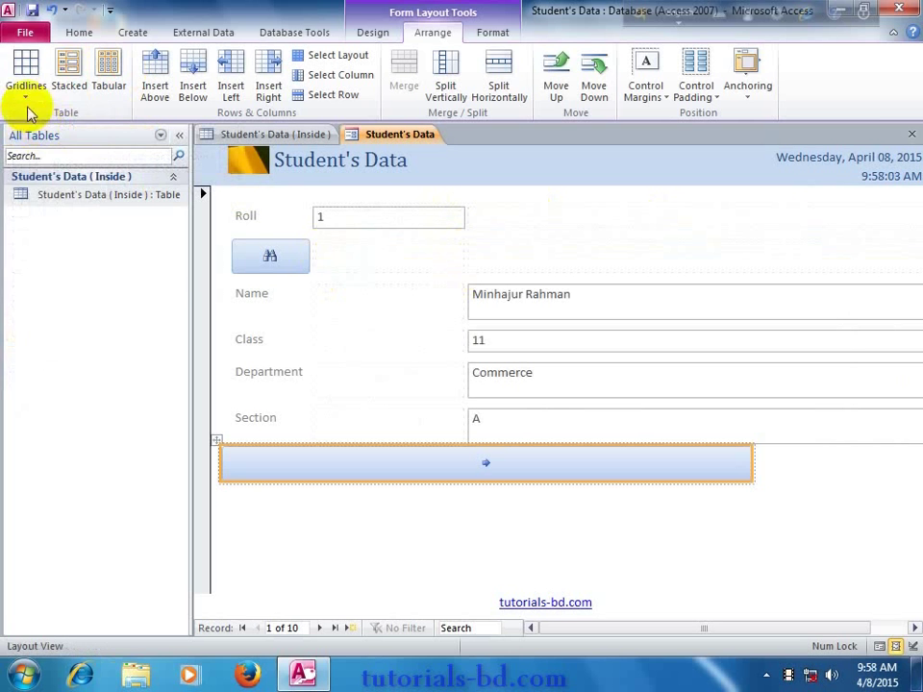
pyautogui.click(27, 89)
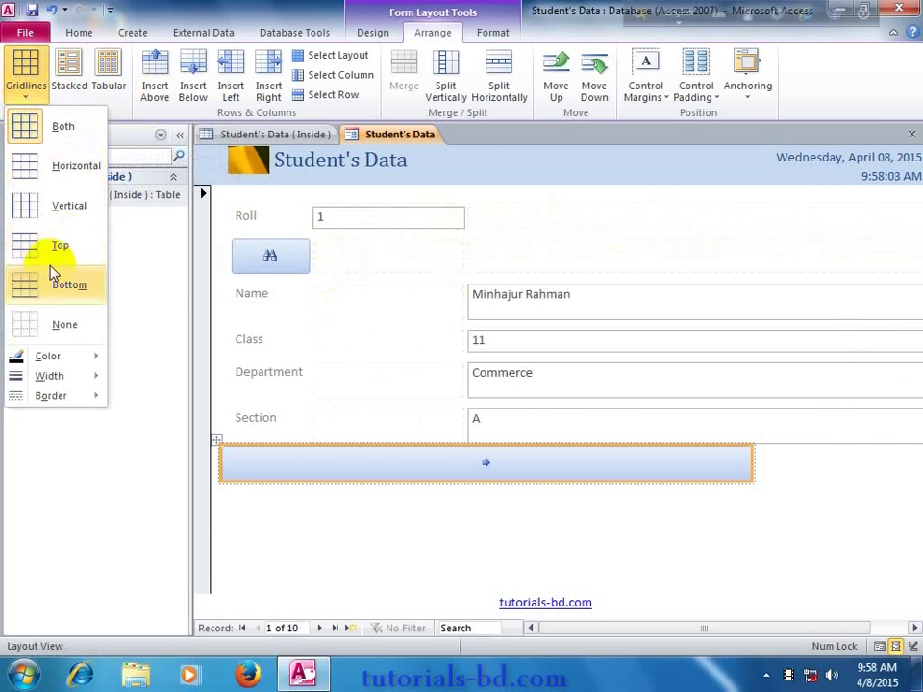
pyautogui.click(62, 288)
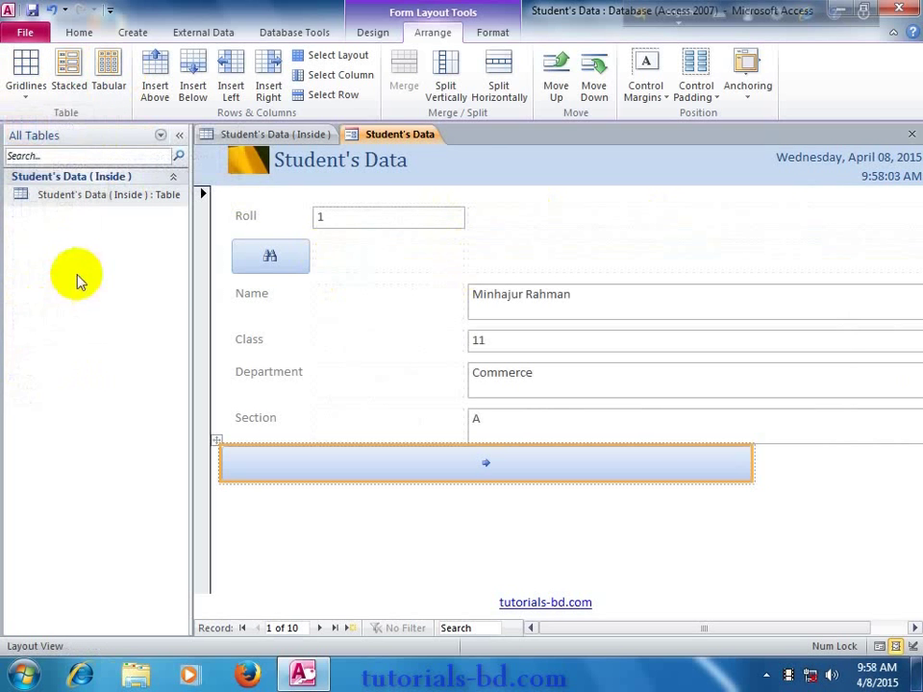
pyautogui.rightClick(379, 135)
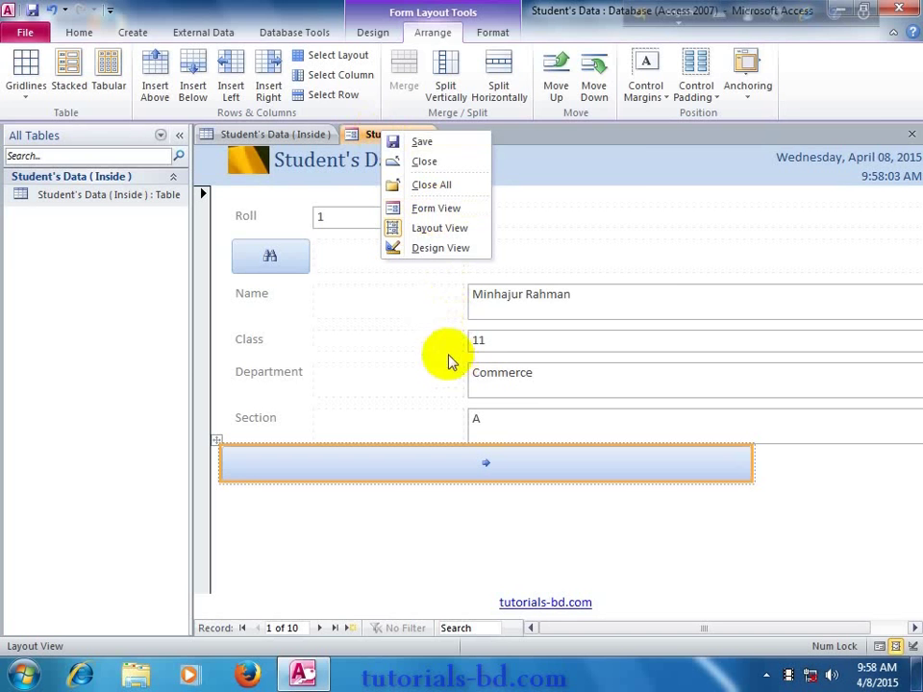
# Switch to Design View, try resizing the Roll text box, and select the search button.
pyautogui.click(440, 248)
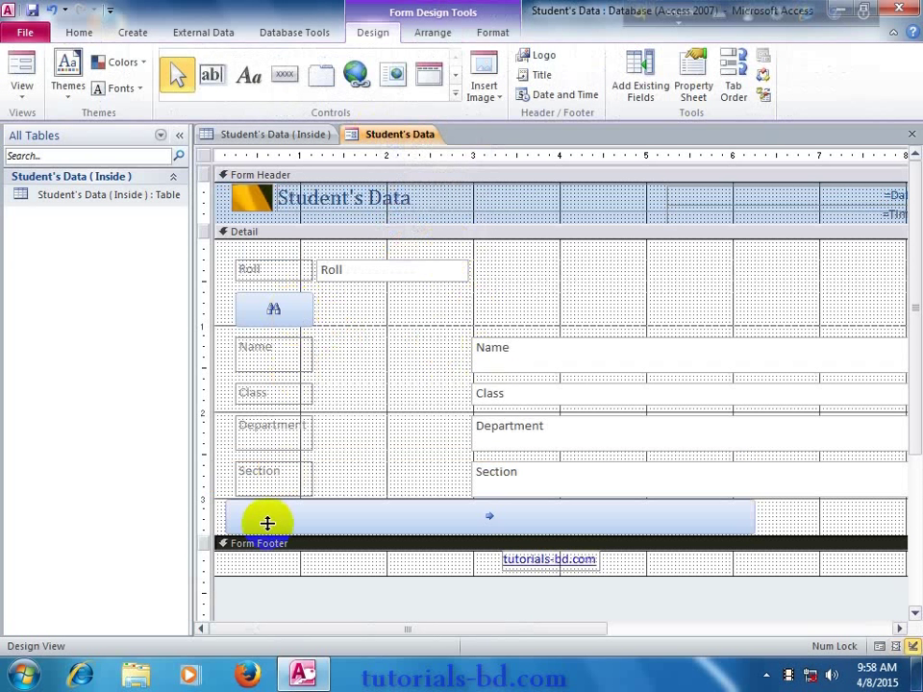
pyautogui.click(327, 273)
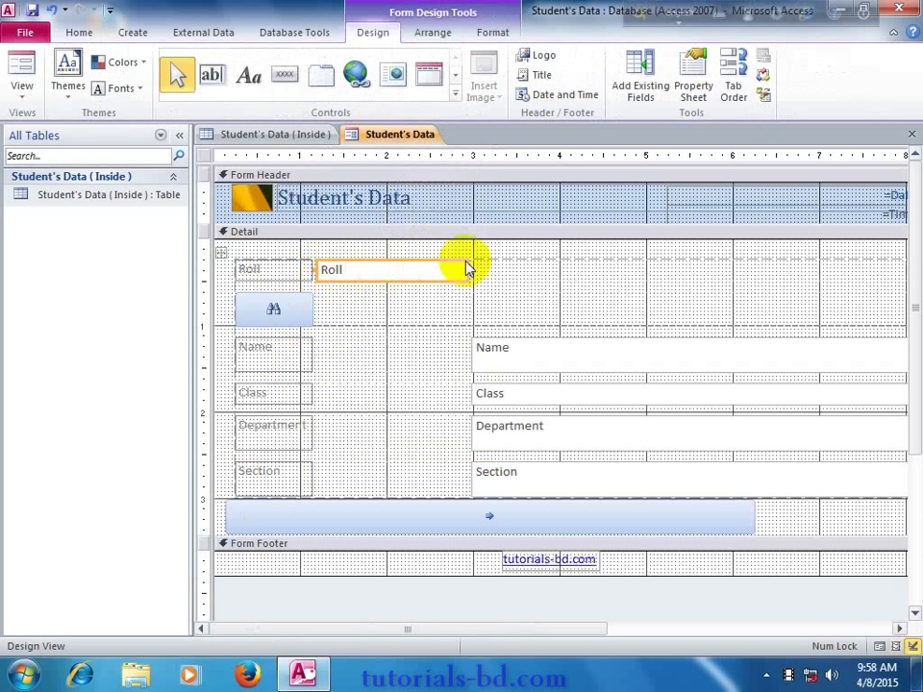
pyautogui.moveTo(468, 268); pyautogui.dragTo(541, 269)
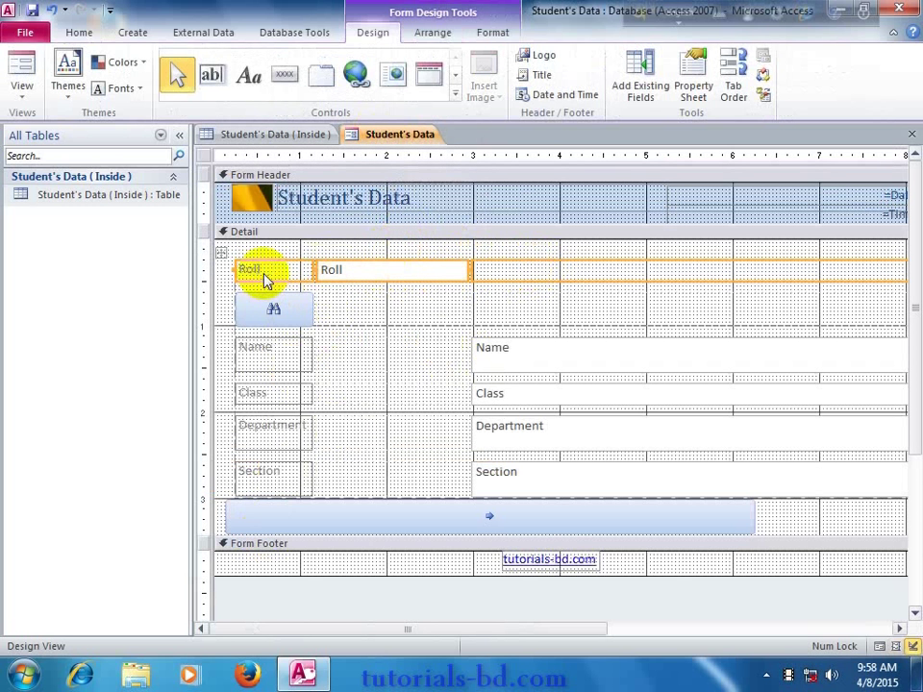
pyautogui.click(280, 316)
pyautogui.click(279, 316)
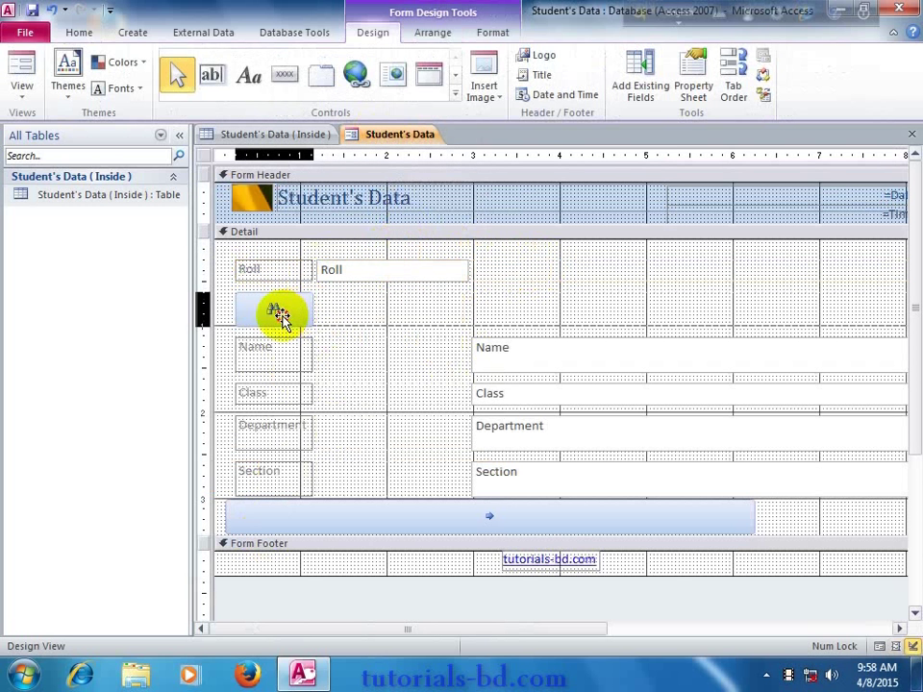
pyautogui.click(294, 313)
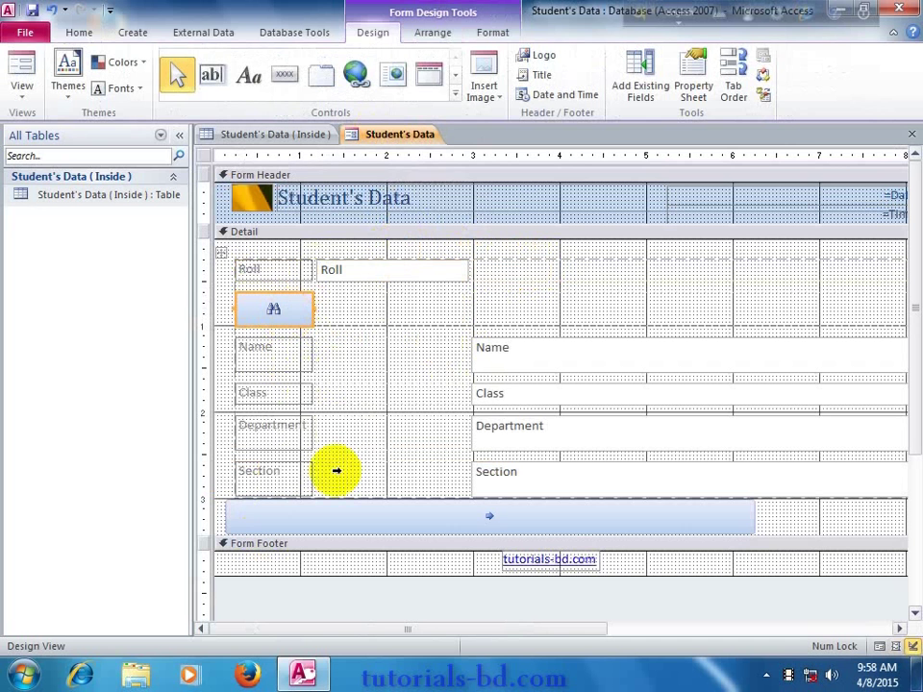
# Move the wide arrow button up beside the binoculars search button.
pyautogui.moveTo(376, 514); pyautogui.dragTo(381, 514)
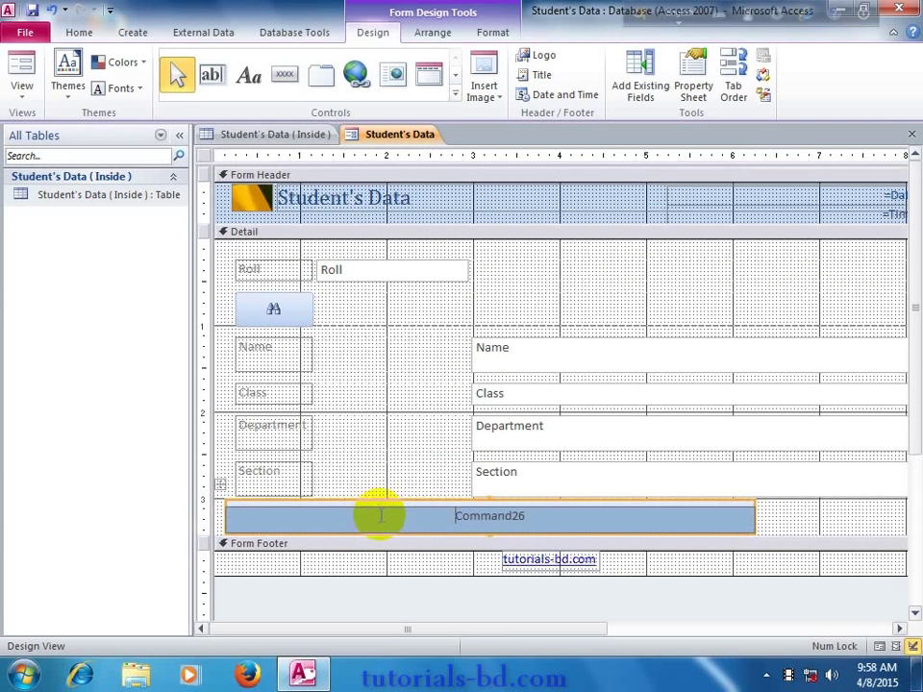
pyautogui.click(371, 481)
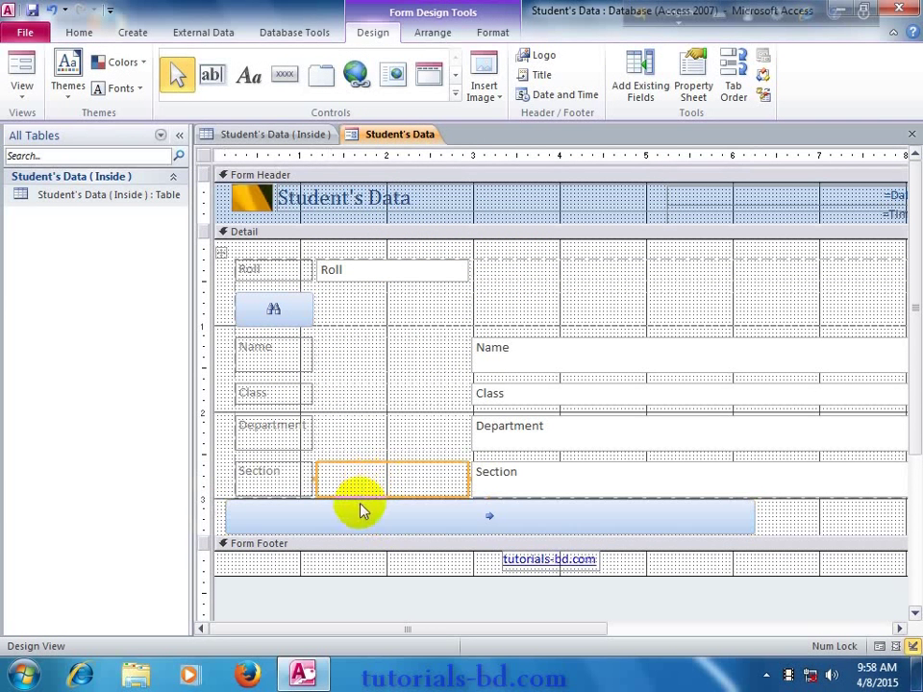
pyautogui.click(361, 512)
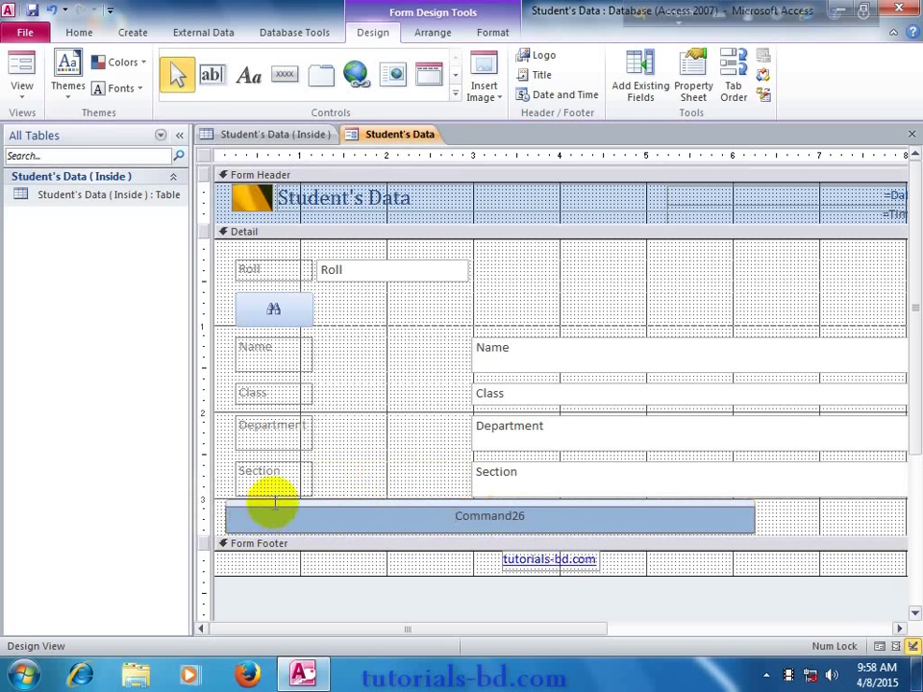
pyautogui.click(390, 476)
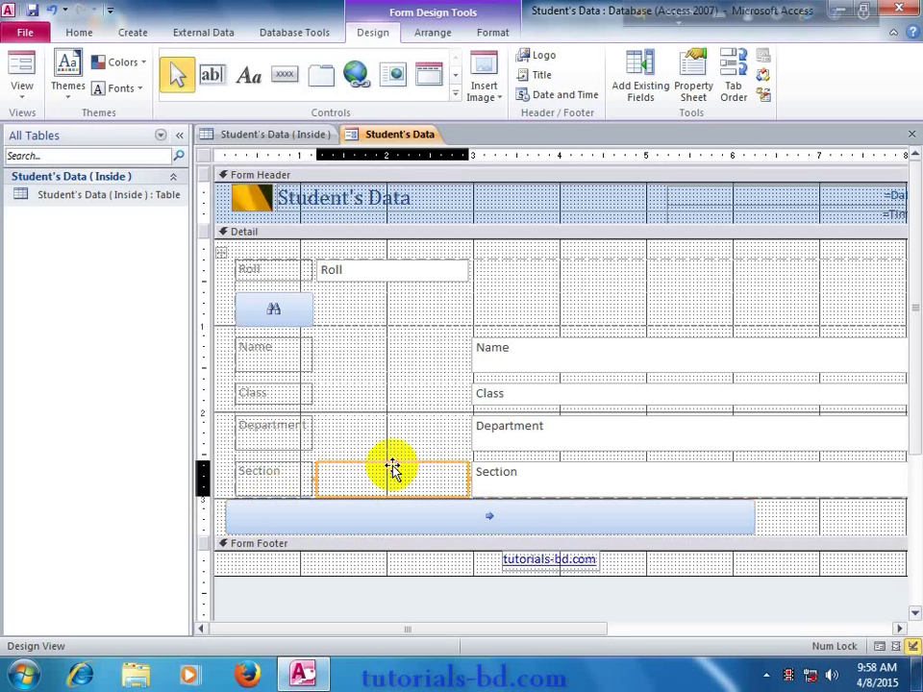
pyautogui.click(452, 515)
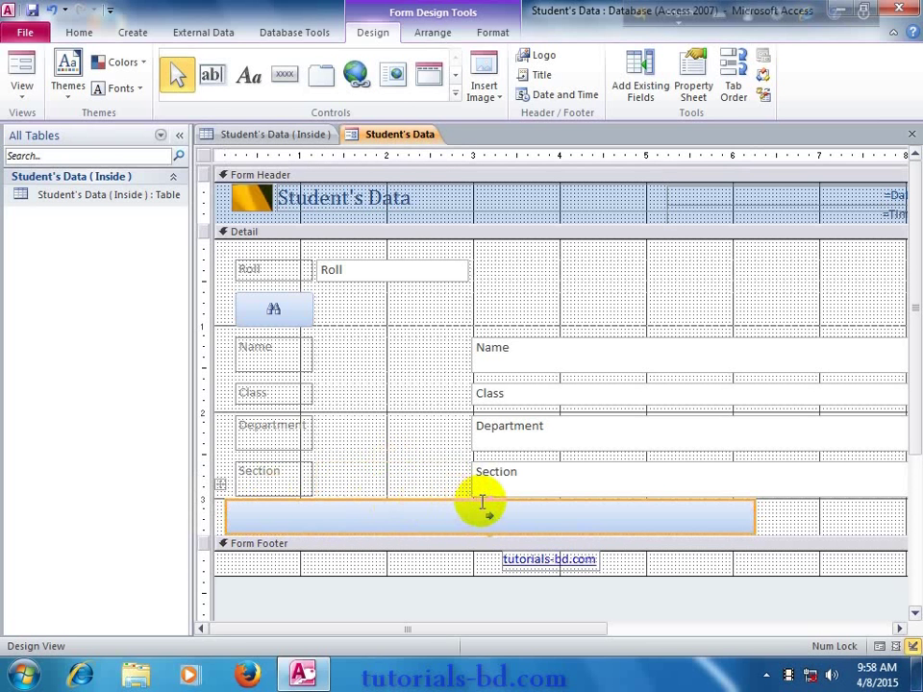
pyautogui.moveTo(469, 504); pyautogui.dragTo(519, 269)
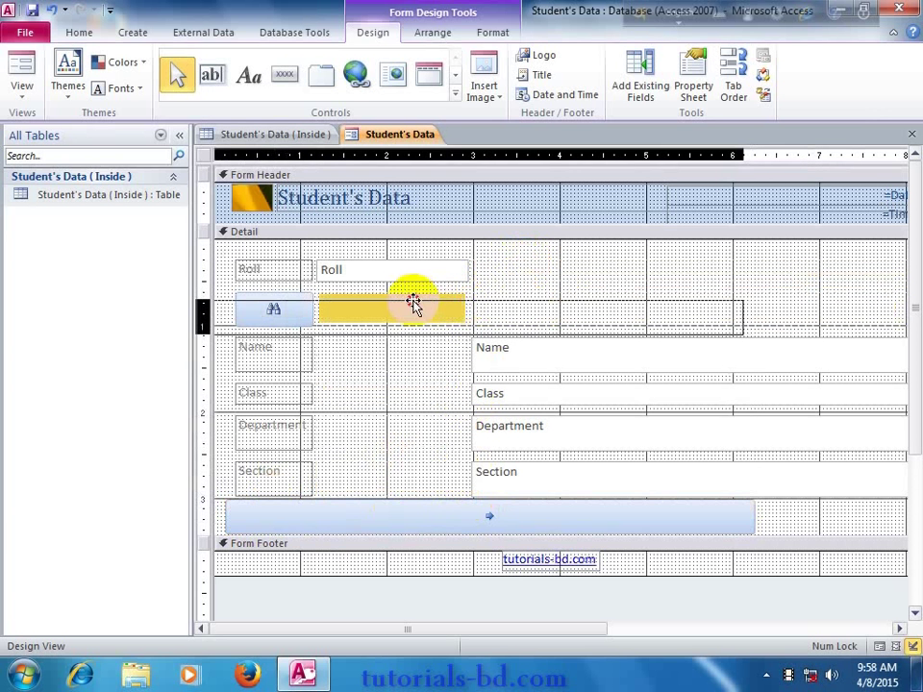
pyautogui.moveTo(520, 269); pyautogui.dragTo(415, 303)
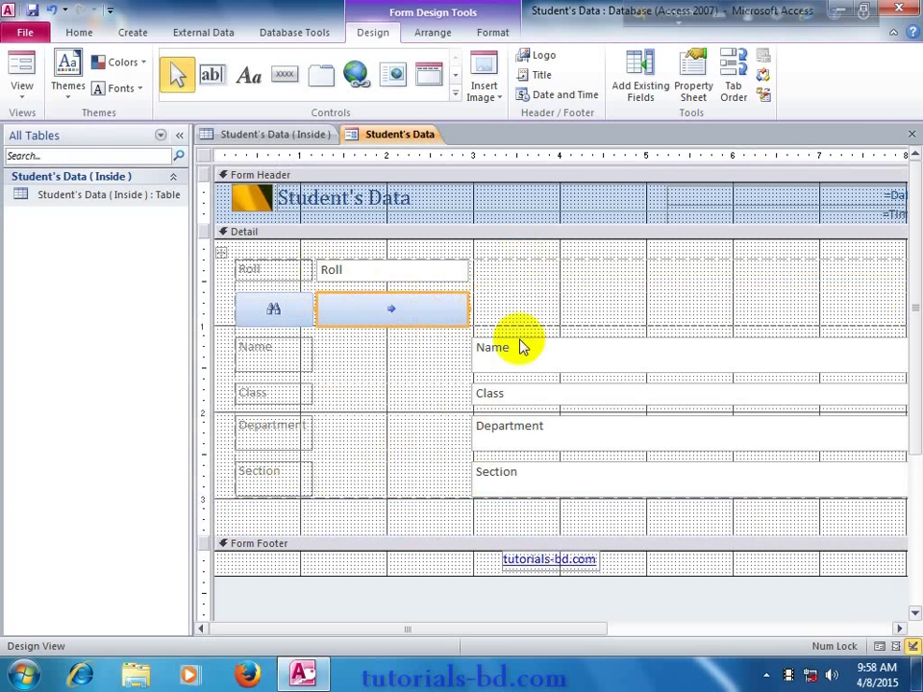
# Move the Name, Class, Department and Section text boxes beside their labels.
pyautogui.click(486, 353)
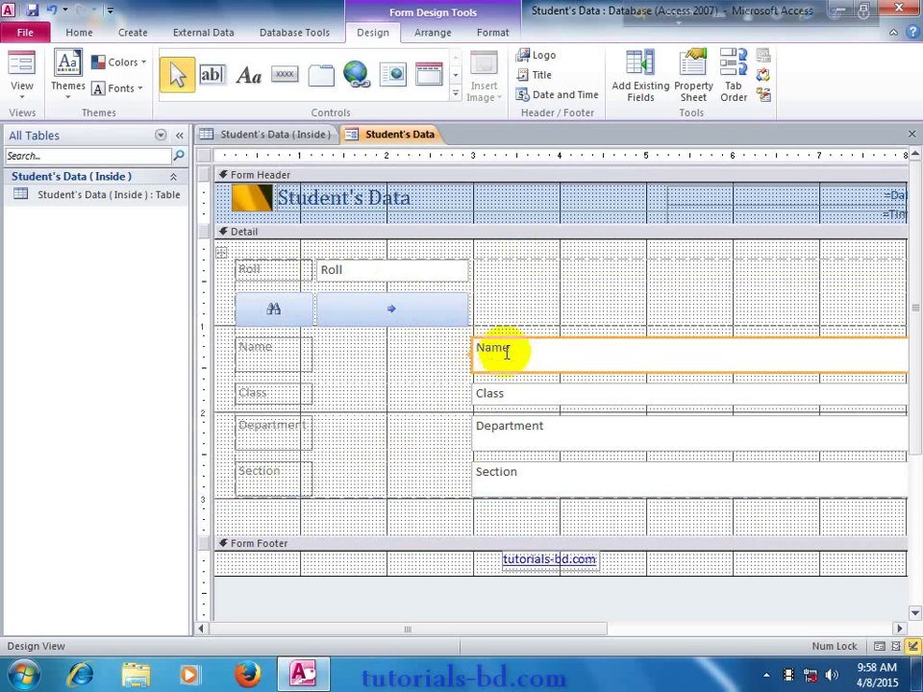
pyautogui.moveTo(503, 339); pyautogui.dragTo(423, 348)
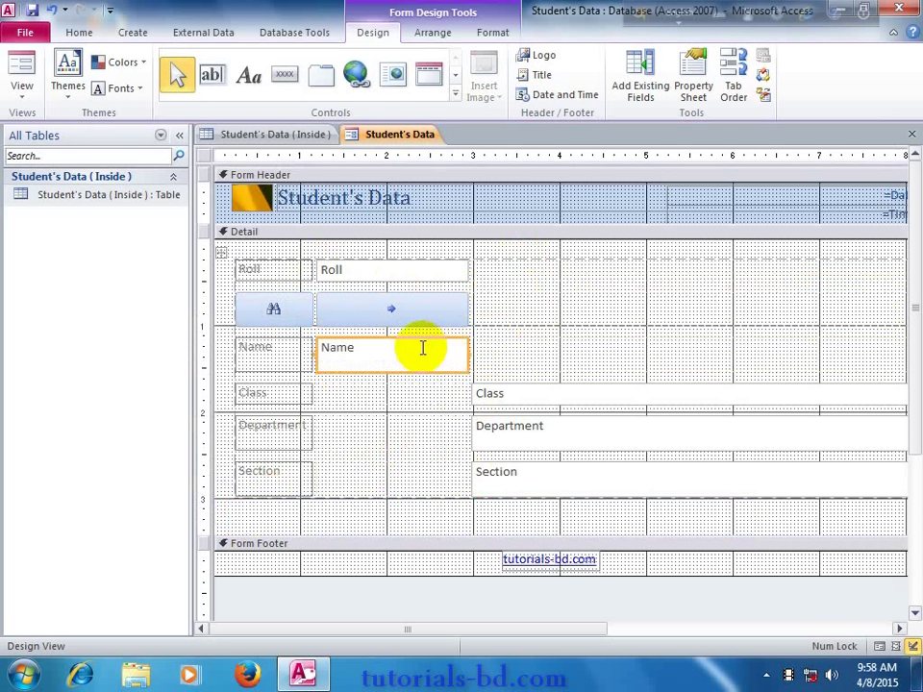
pyautogui.click(517, 397)
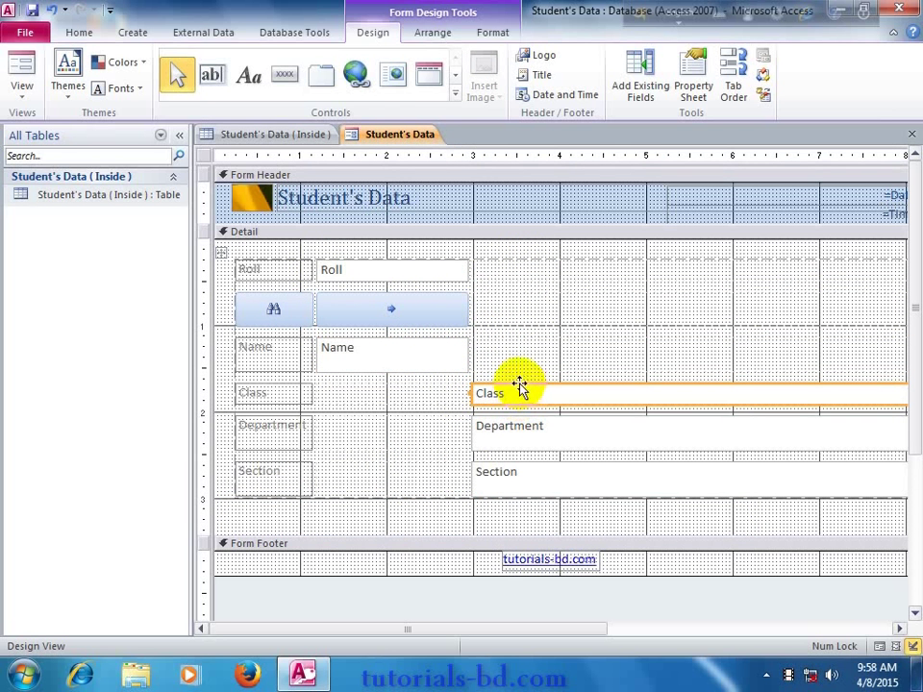
pyautogui.moveTo(519, 387); pyautogui.dragTo(422, 387)
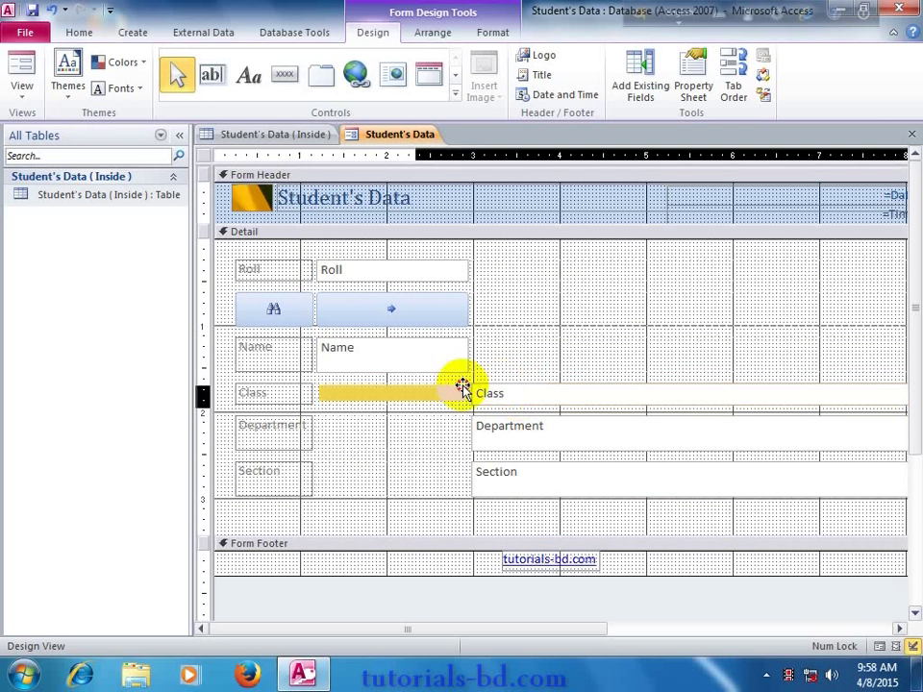
pyautogui.click(509, 425)
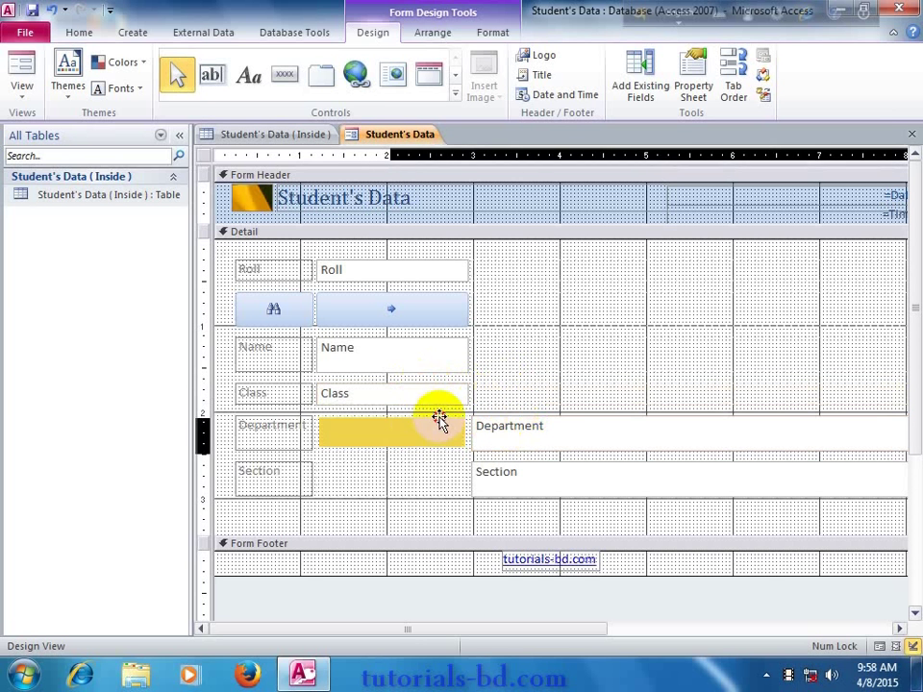
pyautogui.moveTo(520, 419); pyautogui.dragTo(418, 420)
pyautogui.click(511, 483)
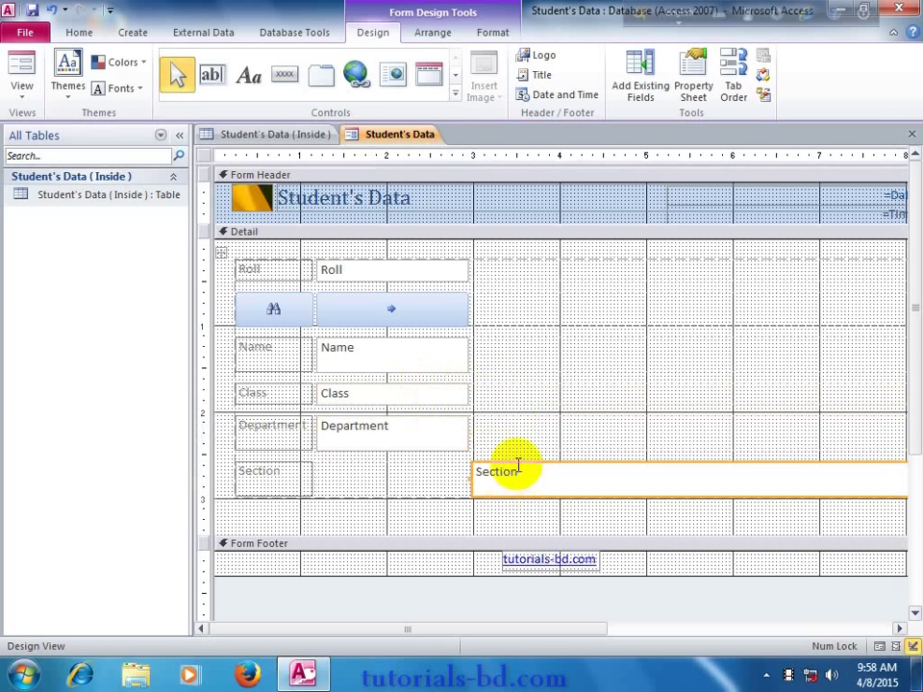
pyautogui.moveTo(516, 466); pyautogui.dragTo(409, 466)
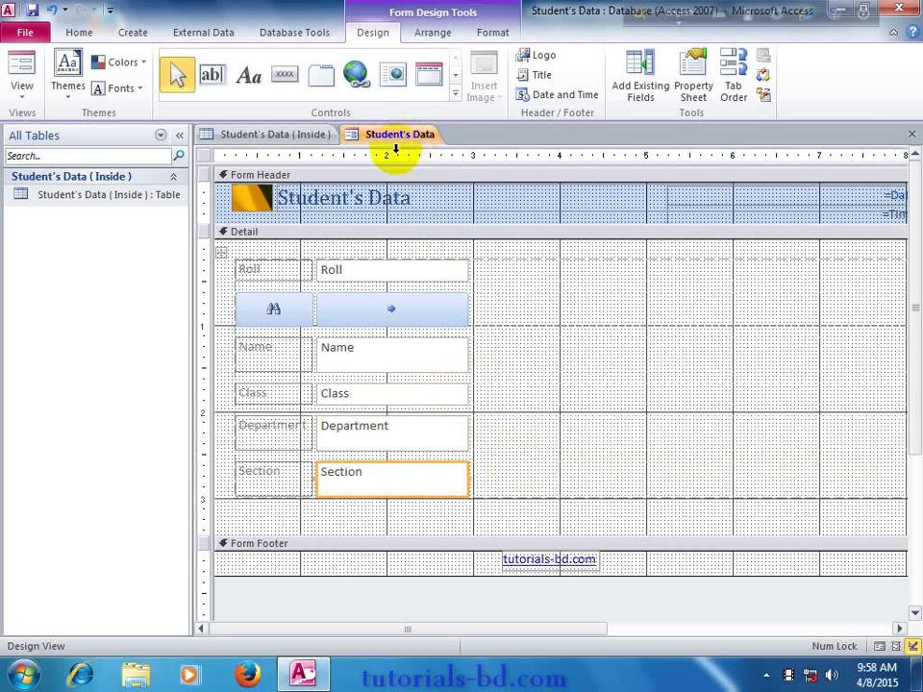
# Return Student's Data to Layout View on record 1 and show the Arrange options.
pyautogui.rightClick(396, 141)
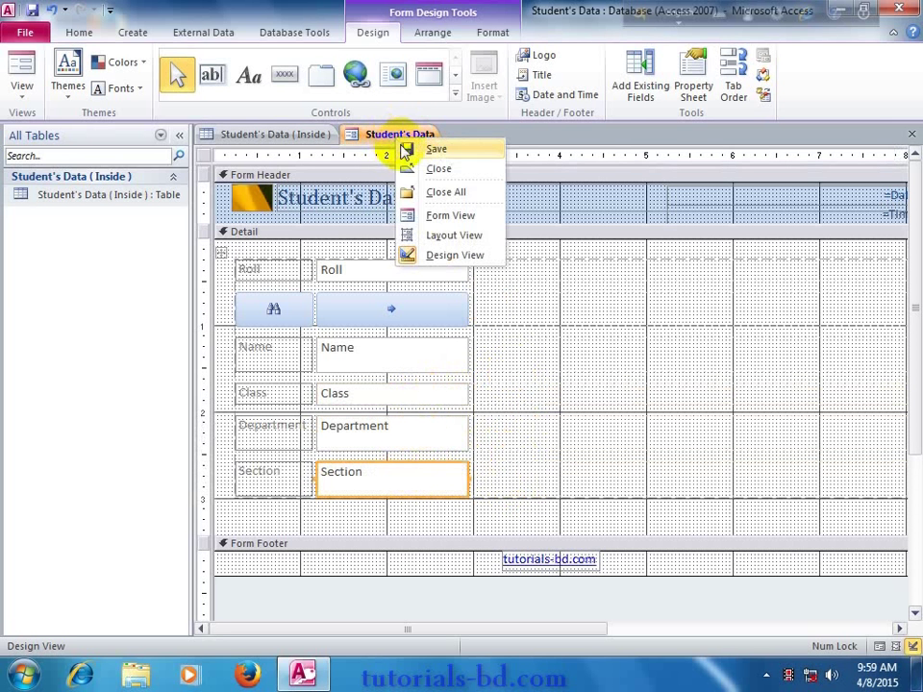
pyautogui.click(427, 234)
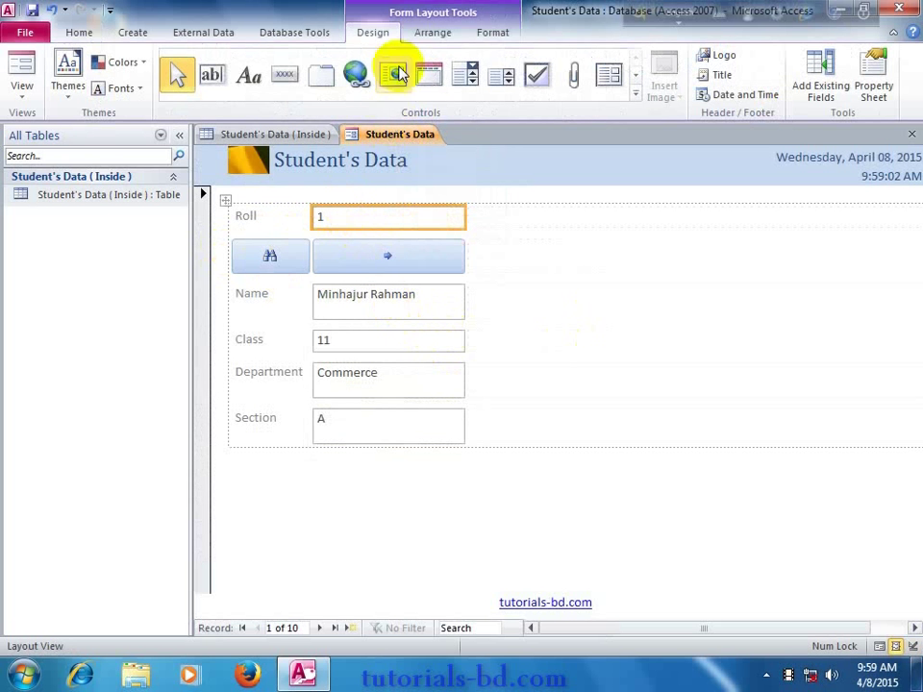
pyautogui.click(460, 31)
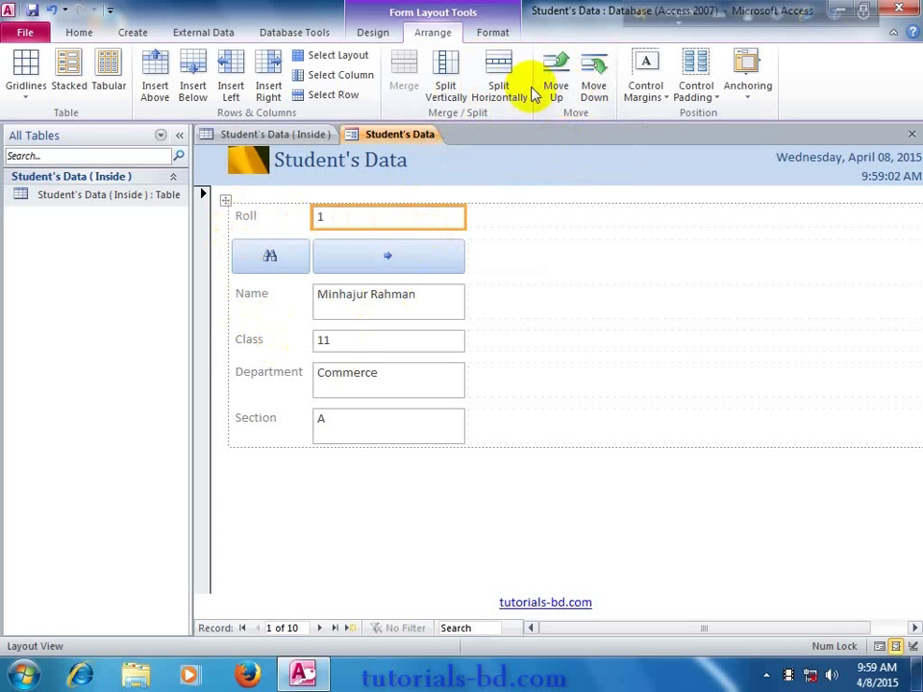
# Preview Control Padding, Control Margins and Anchoring without applying any, then bring up Format options.
pyautogui.click(694, 96)
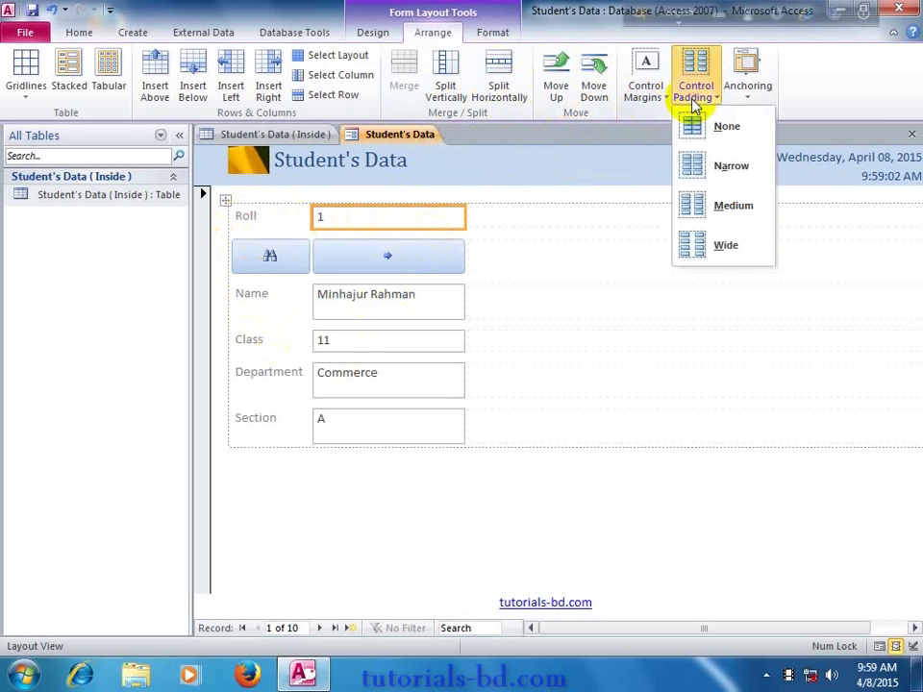
pyautogui.click(643, 108)
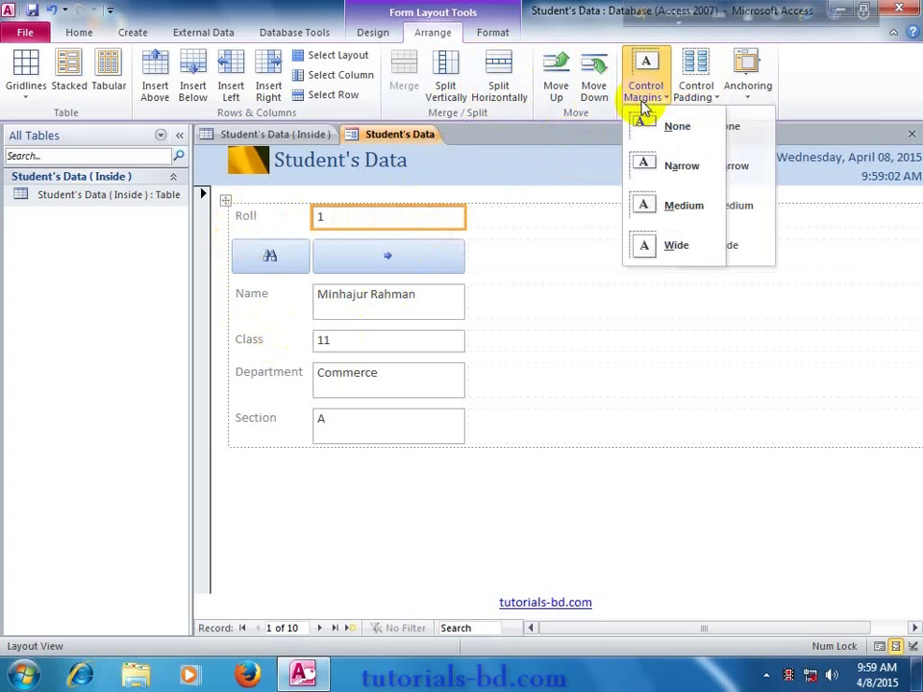
pyautogui.click(749, 100)
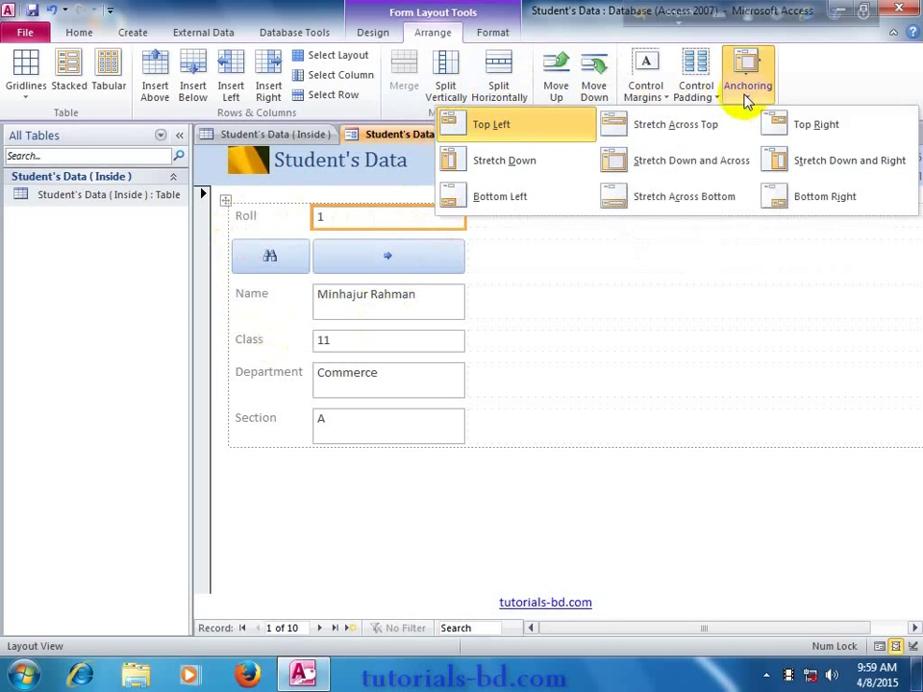
pyautogui.click(749, 100)
pyautogui.click(489, 34)
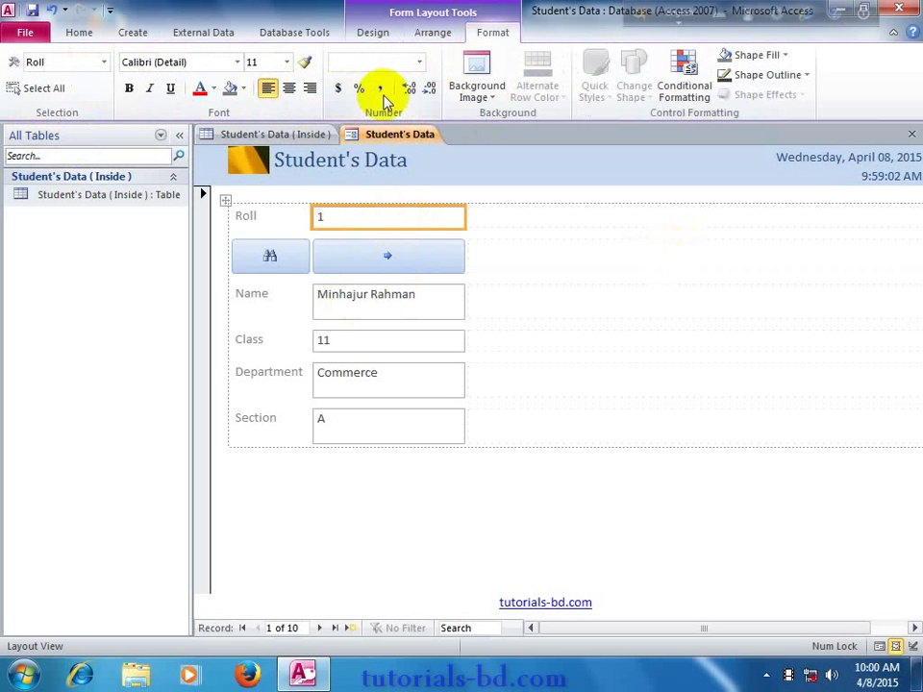
pyautogui.click(415, 66)
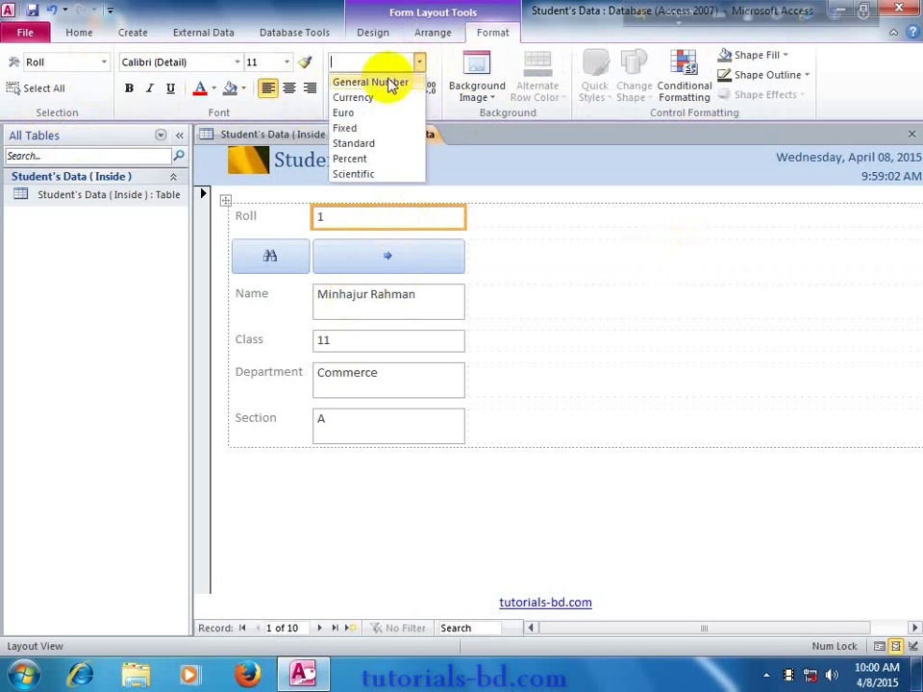
pyautogui.click(419, 63)
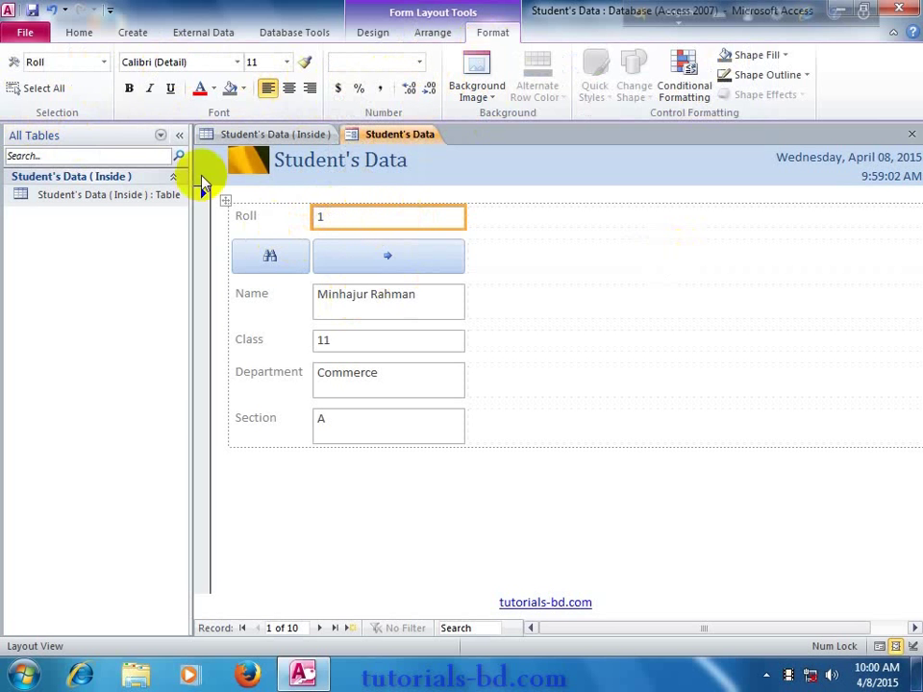
pyautogui.click(106, 61)
pyautogui.click(106, 62)
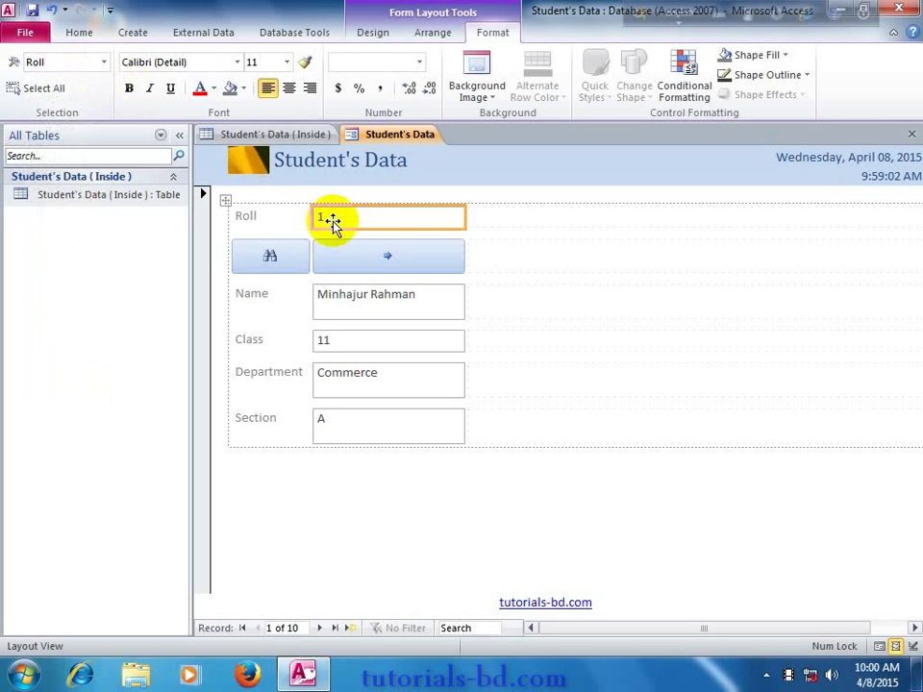
pyautogui.click(271, 217)
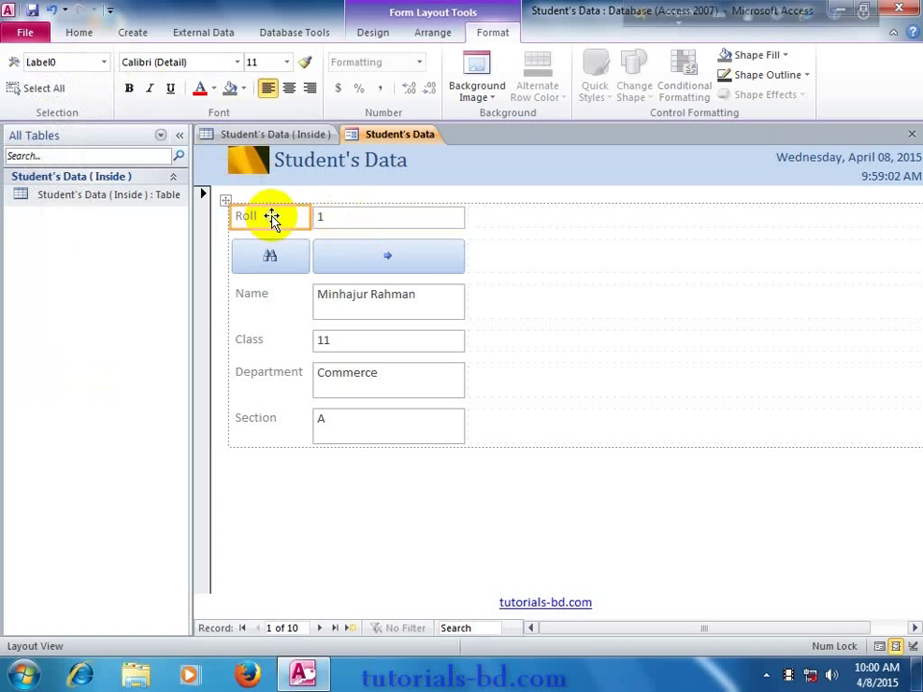
pyautogui.click(353, 221)
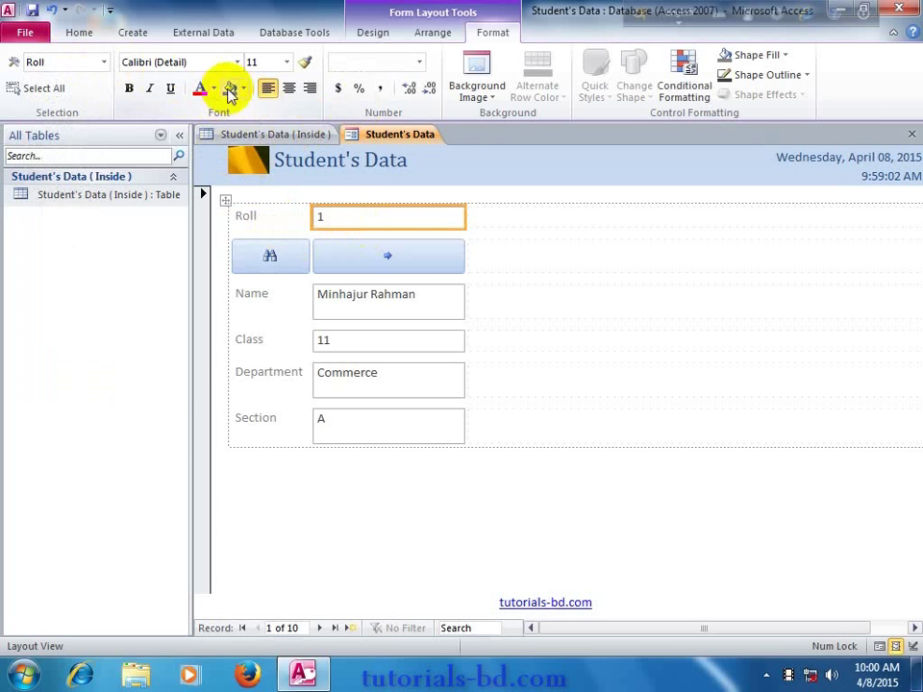
pyautogui.click(473, 510)
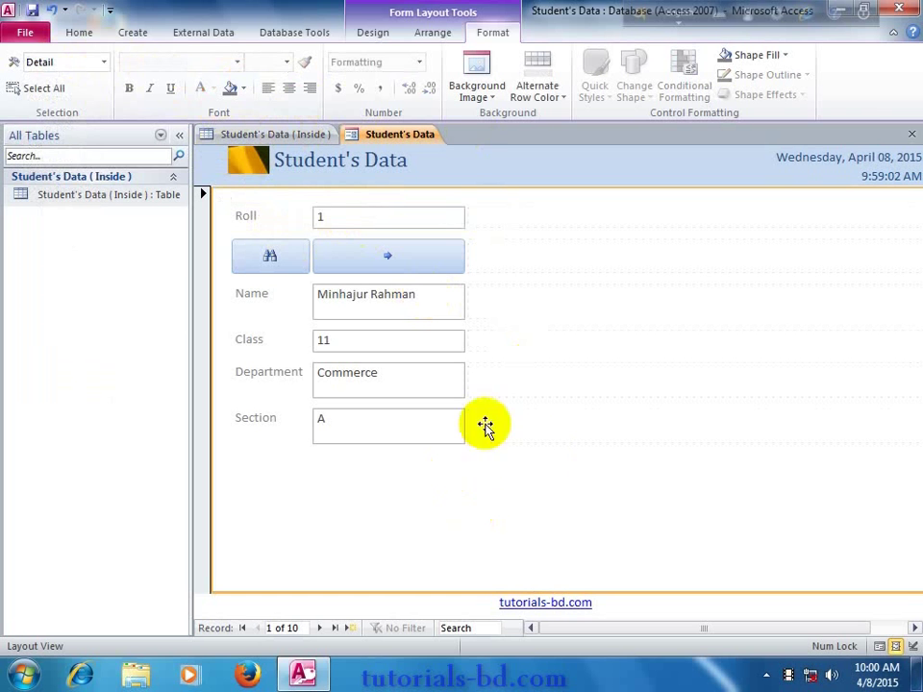
pyautogui.click(489, 165)
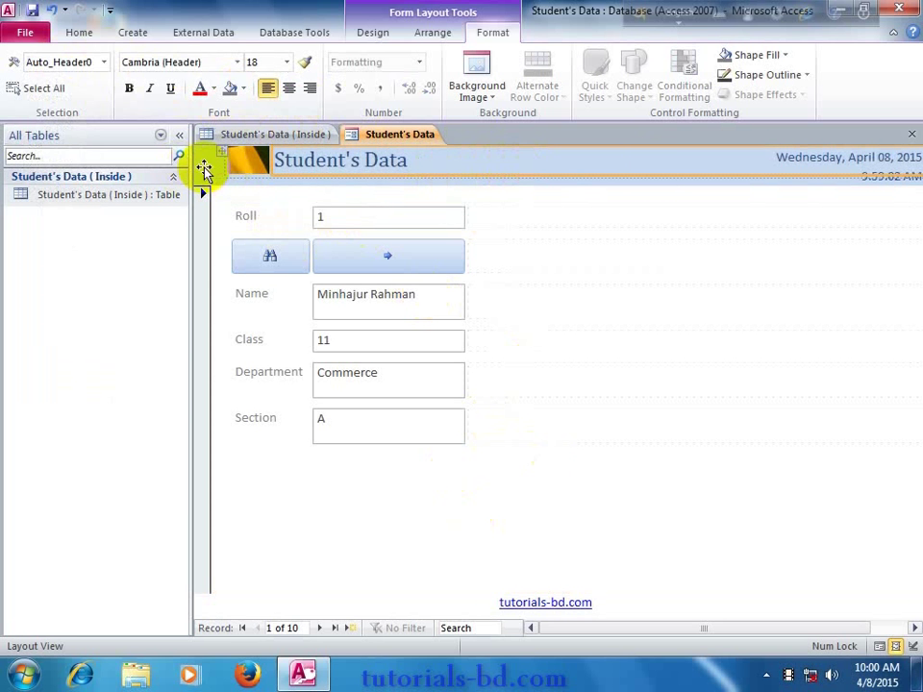
# Set the form's background image to Lighthouse from Sample Pictures.
pyautogui.click(488, 103)
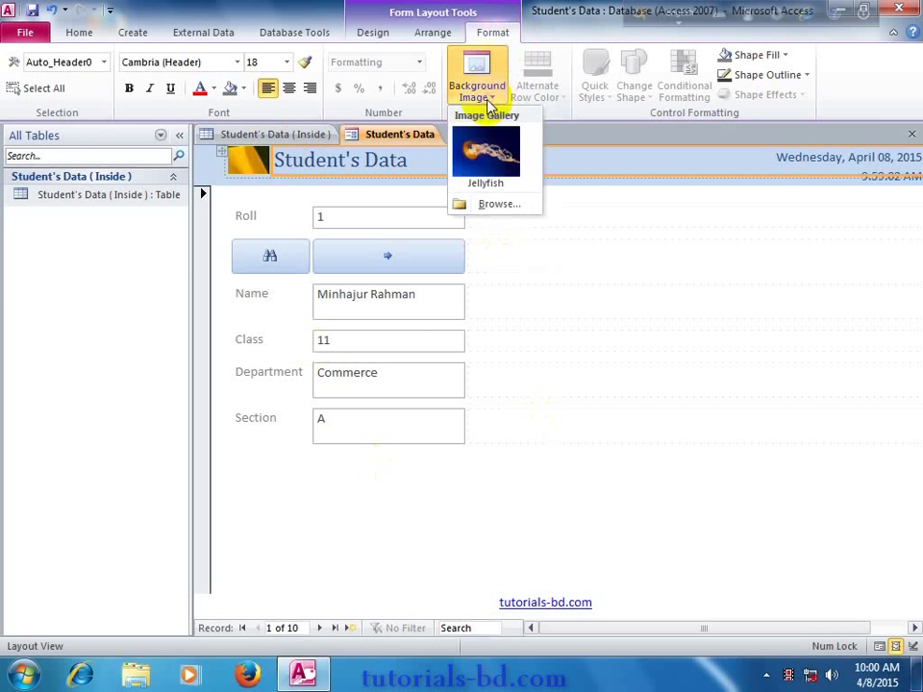
pyautogui.click(507, 203)
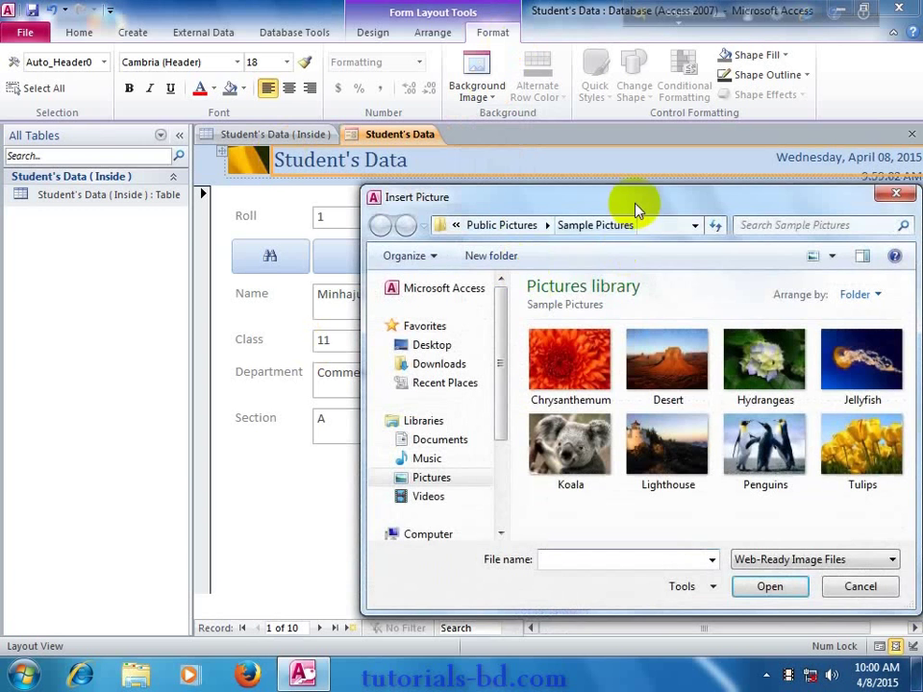
pyautogui.moveTo(632, 196); pyautogui.dragTo(541, 177)
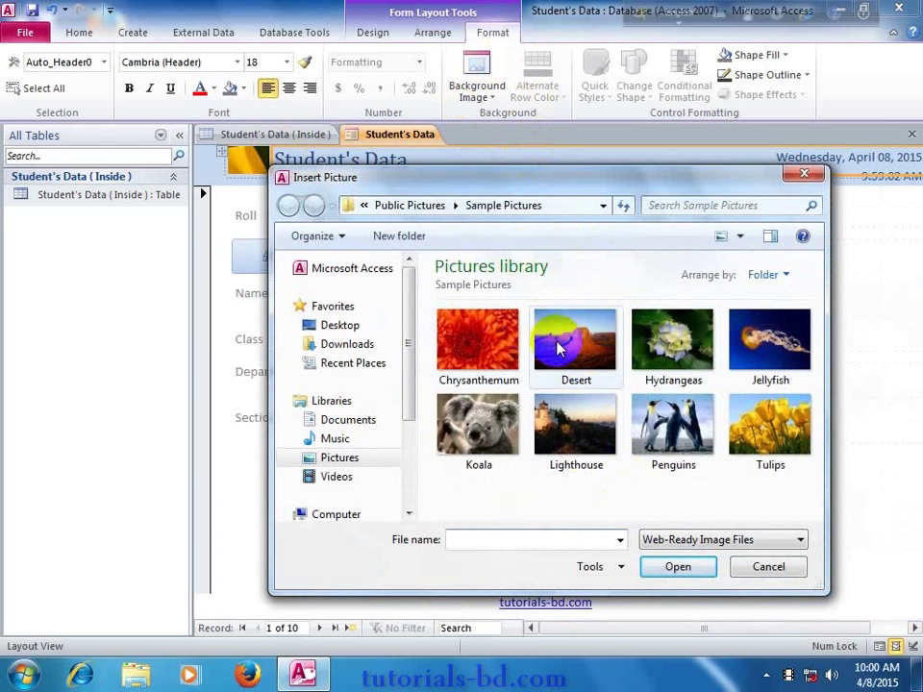
pyautogui.click(564, 428)
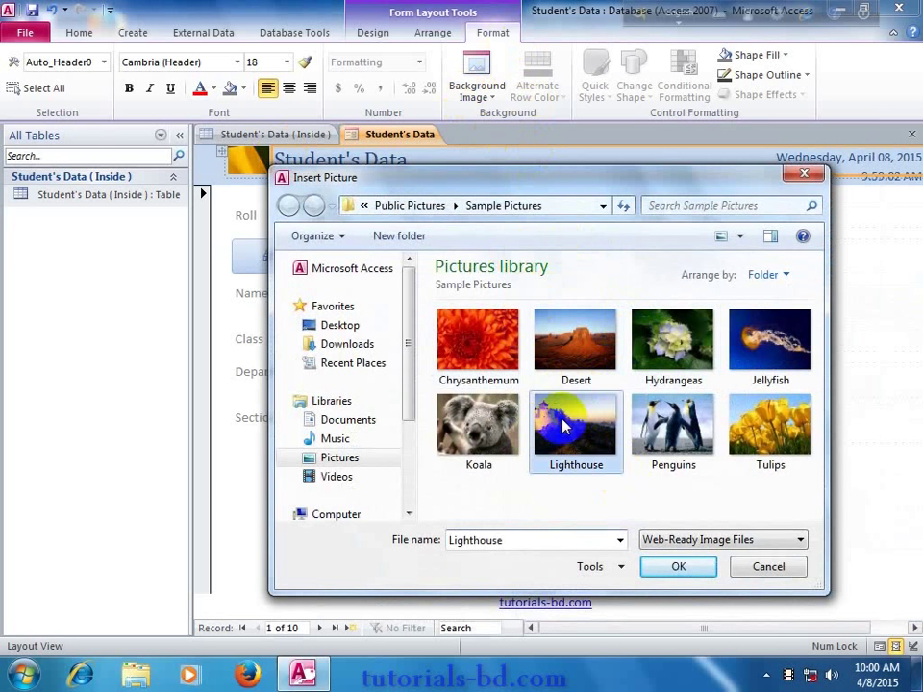
pyautogui.click(670, 569)
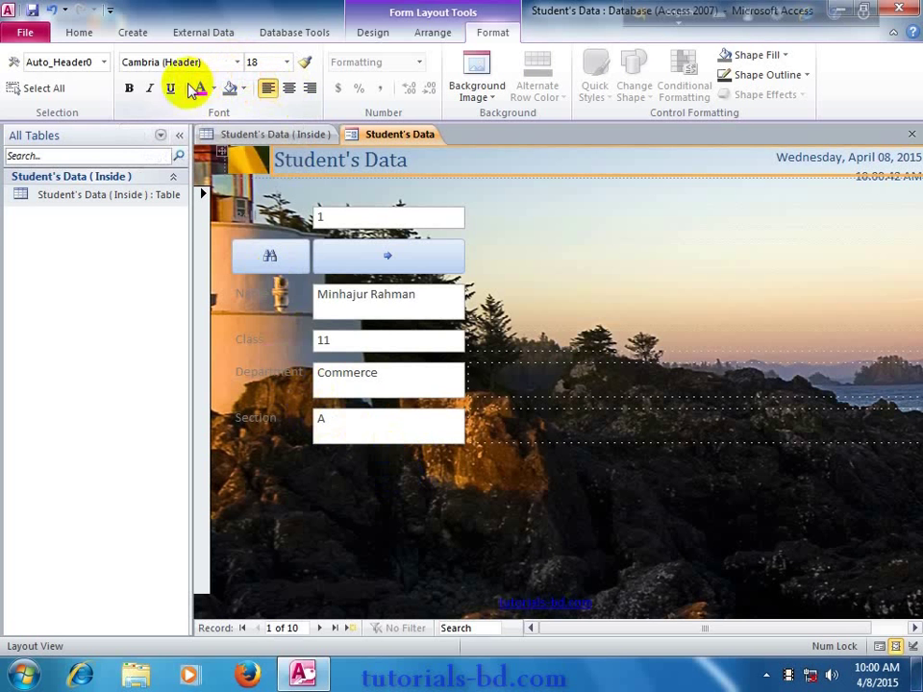
# Change the Student's Data header title's font colour from blue to red.
pyautogui.click(213, 90)
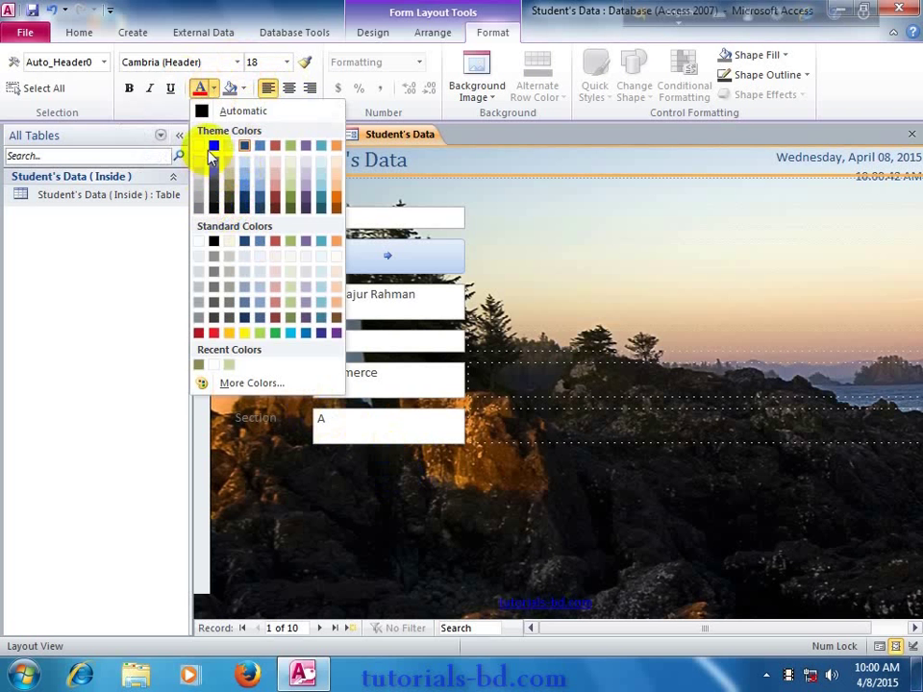
pyautogui.click(274, 241)
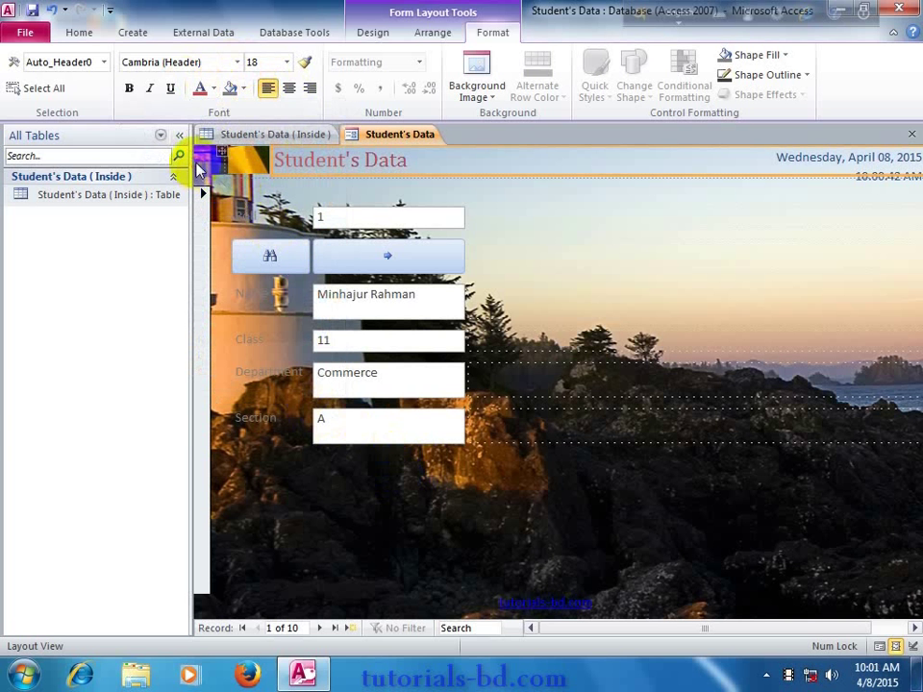
pyautogui.rightClick(392, 144)
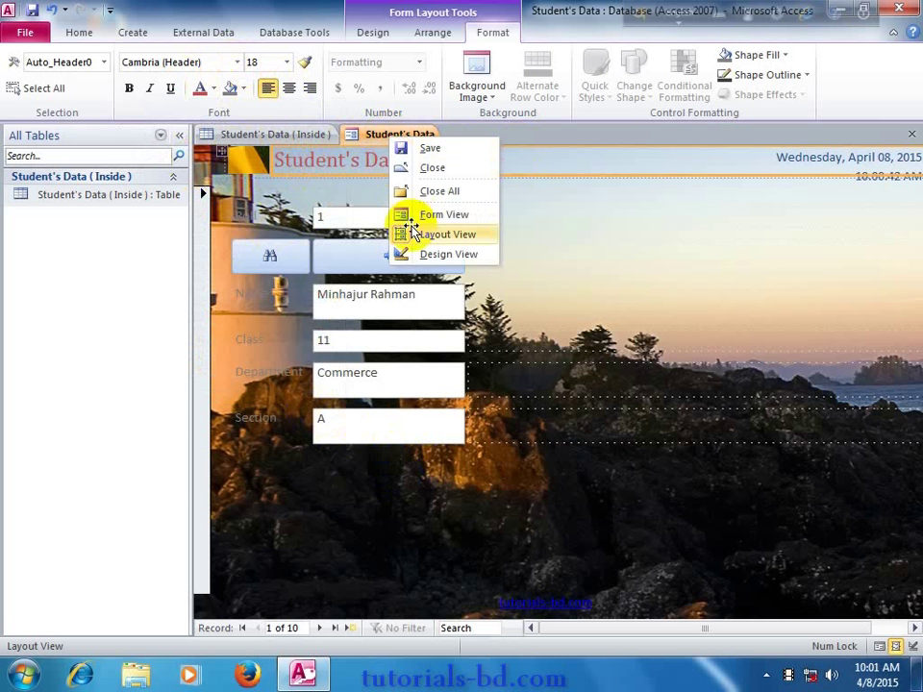
pyautogui.click(407, 258)
pyautogui.click(376, 525)
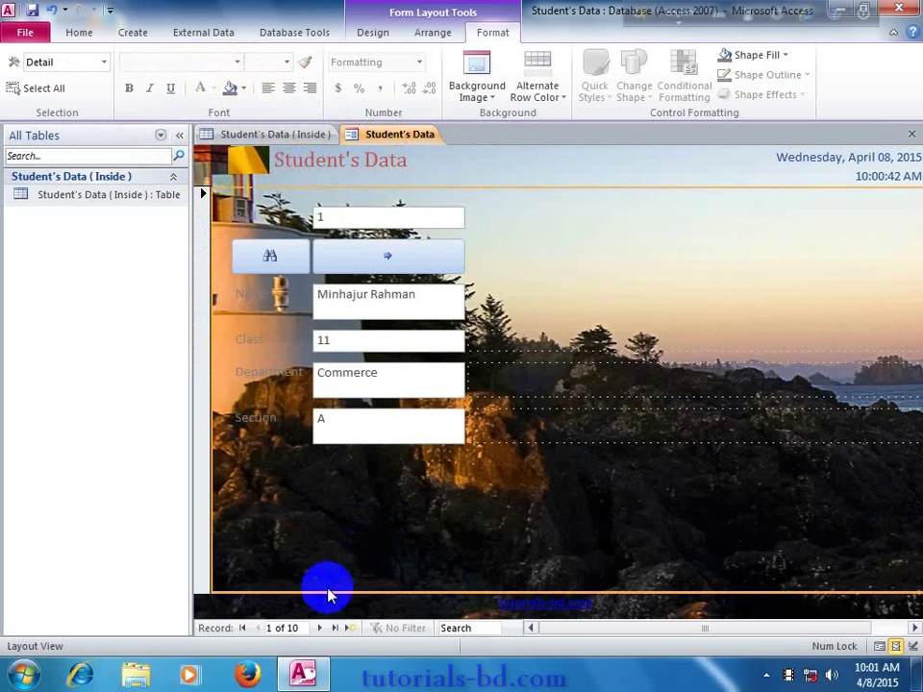
pyautogui.click(179, 156)
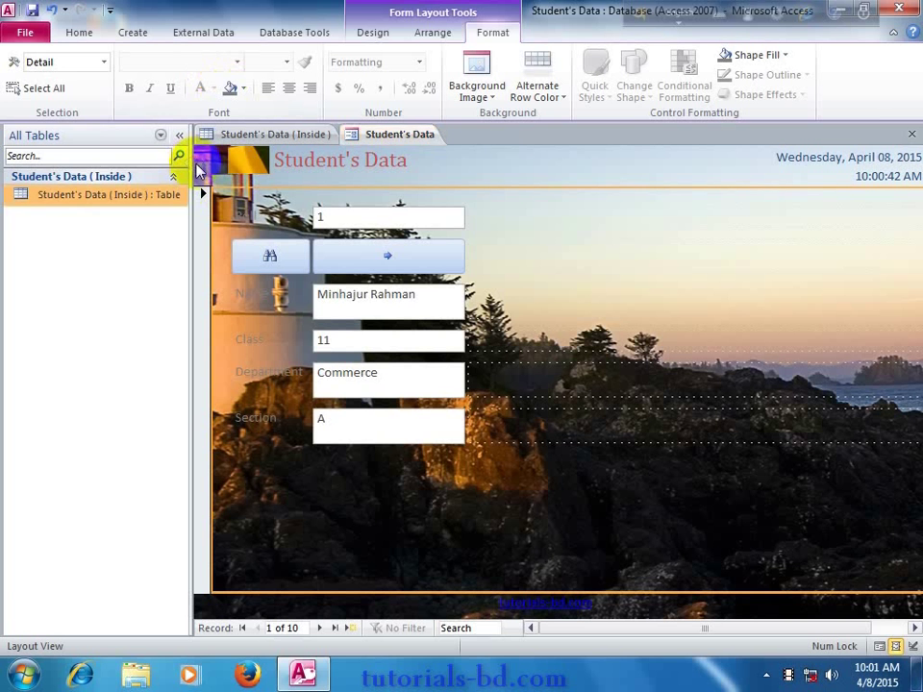
pyautogui.click(199, 170)
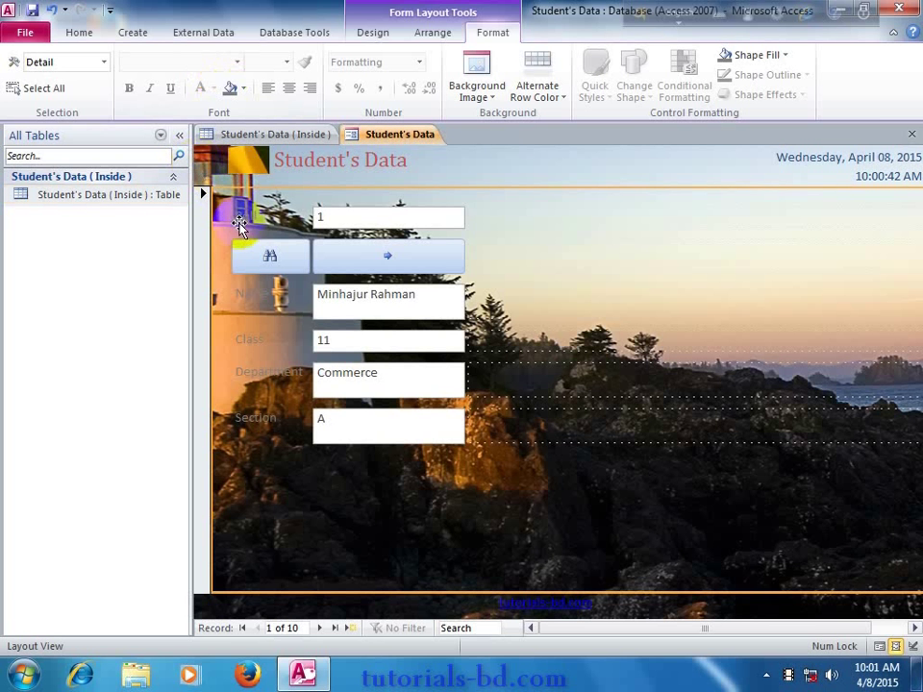
pyautogui.click(221, 162)
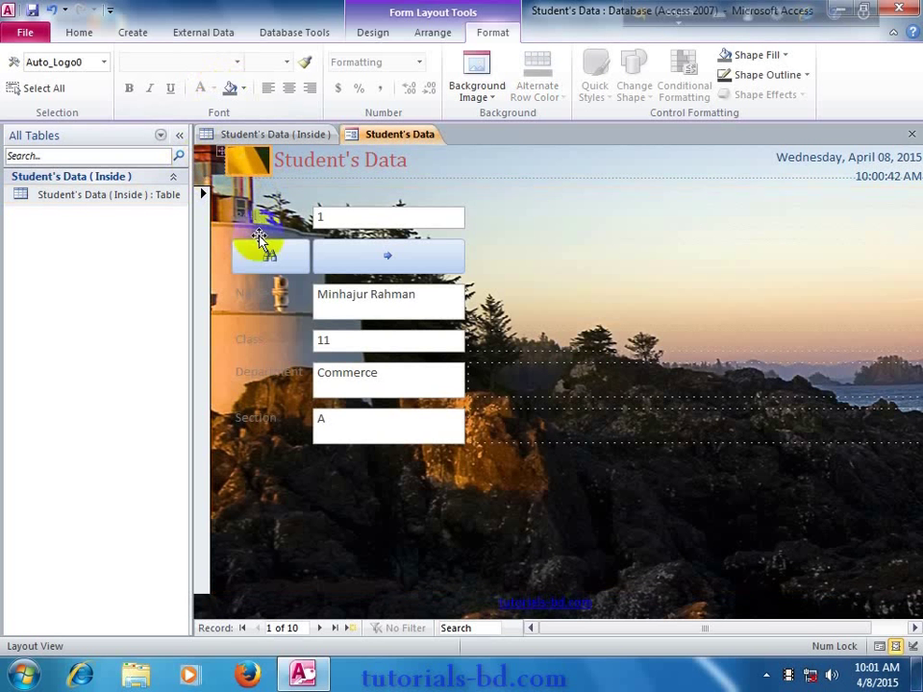
pyautogui.click(247, 215)
pyautogui.click(267, 221)
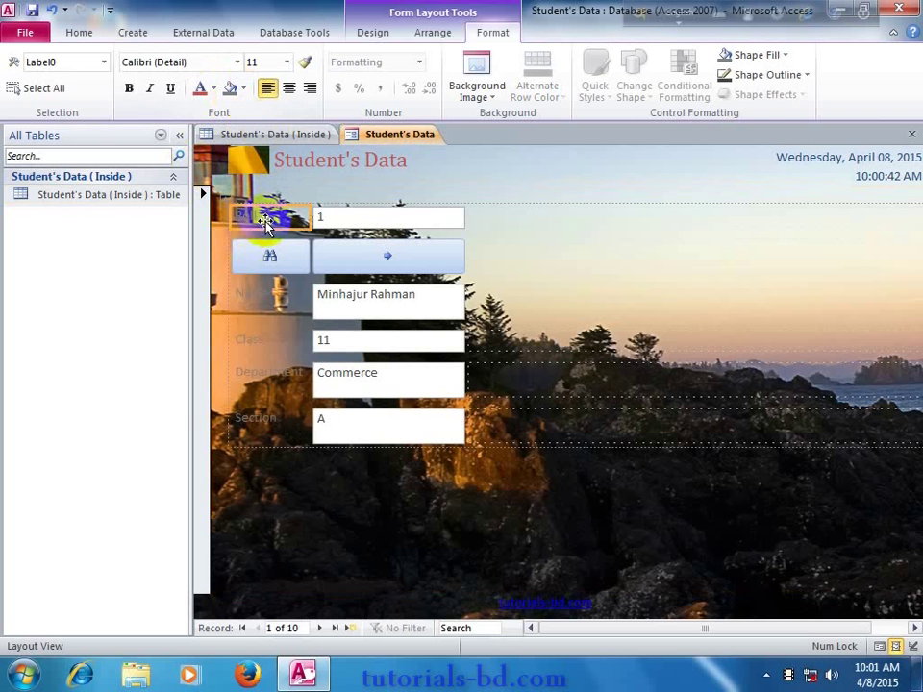
pyautogui.moveTo(267, 221)
pyautogui.mouseDown()
pyautogui.moveTo(267, 428)
pyautogui.moveTo(277, 217)
pyautogui.mouseUp()
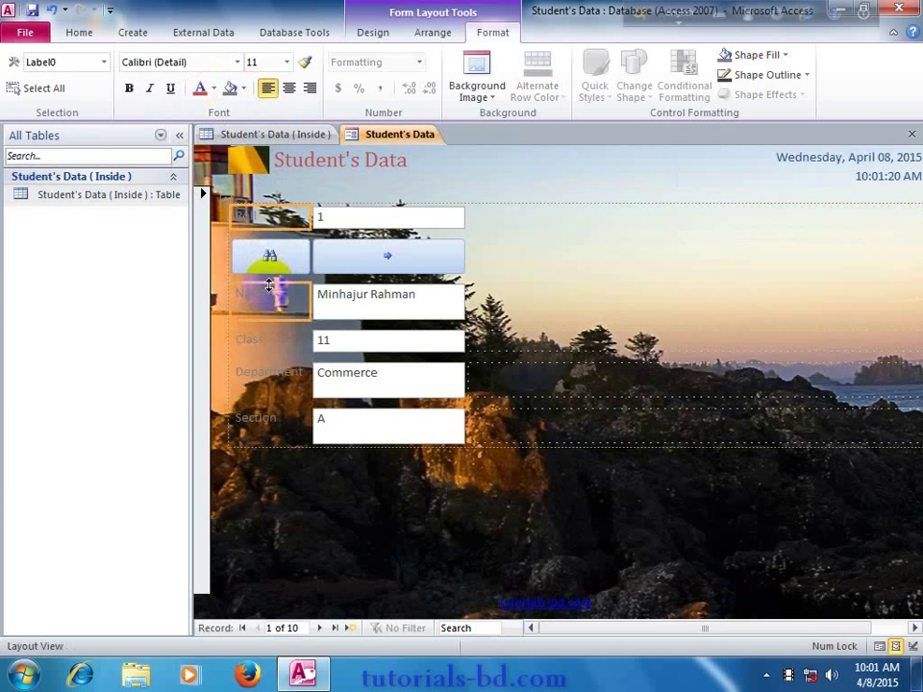
# Color the Roll, Name, Class, Department and Section labels red to match the title.
pyautogui.moveTo(268, 344); pyautogui.dragTo(262, 416)
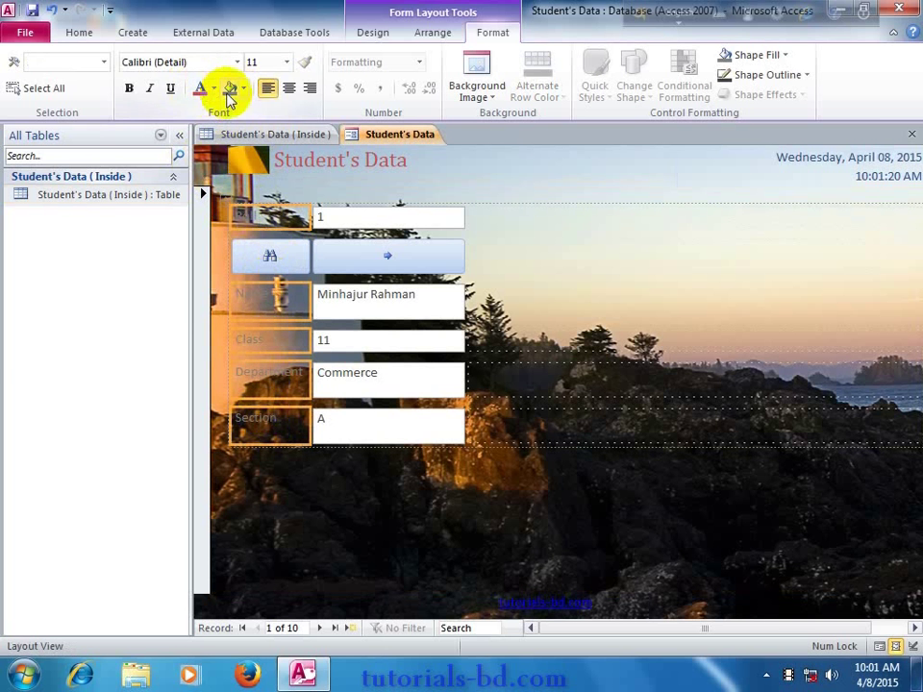
pyautogui.click(216, 92)
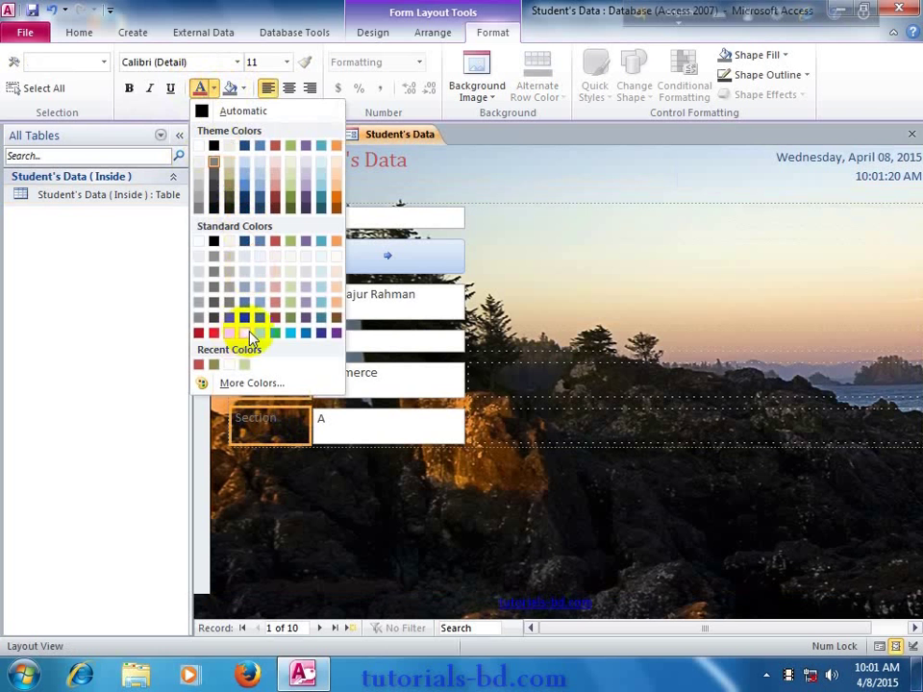
pyautogui.click(213, 333)
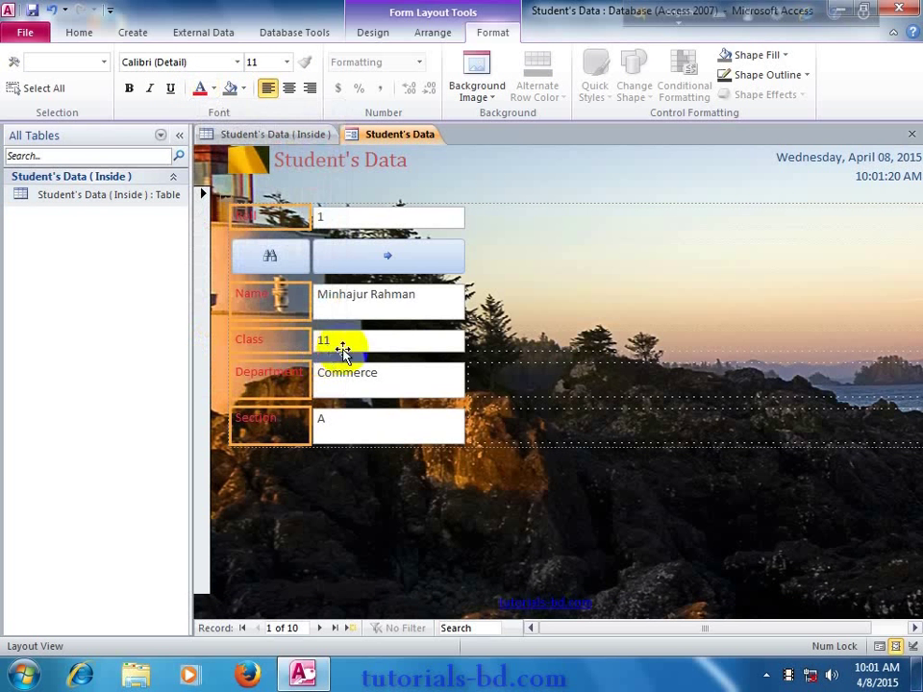
pyautogui.click(588, 217)
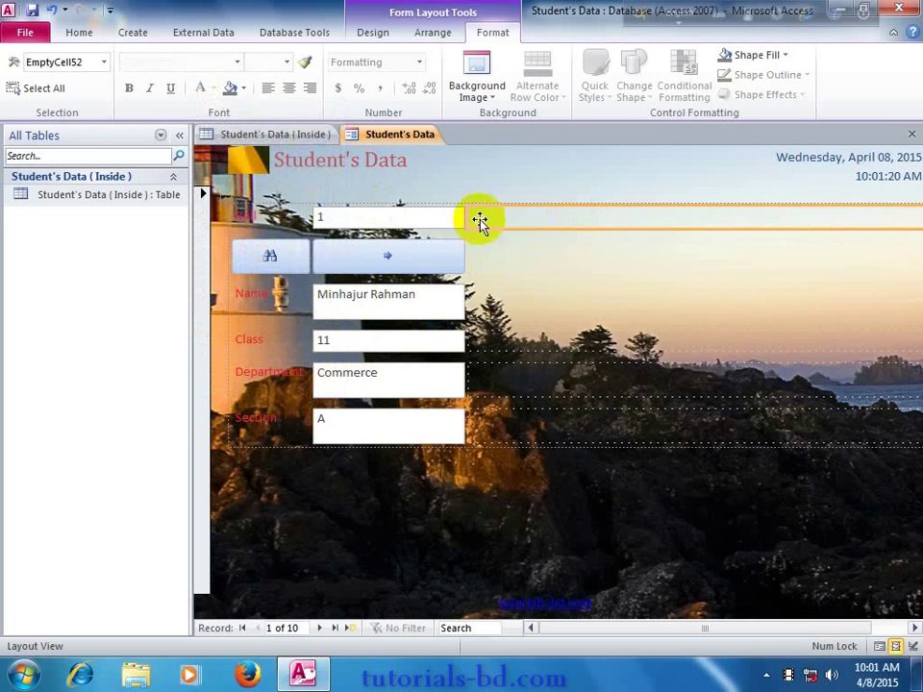
# Set the Desert sample picture as the form's background image.
pyautogui.click(574, 179)
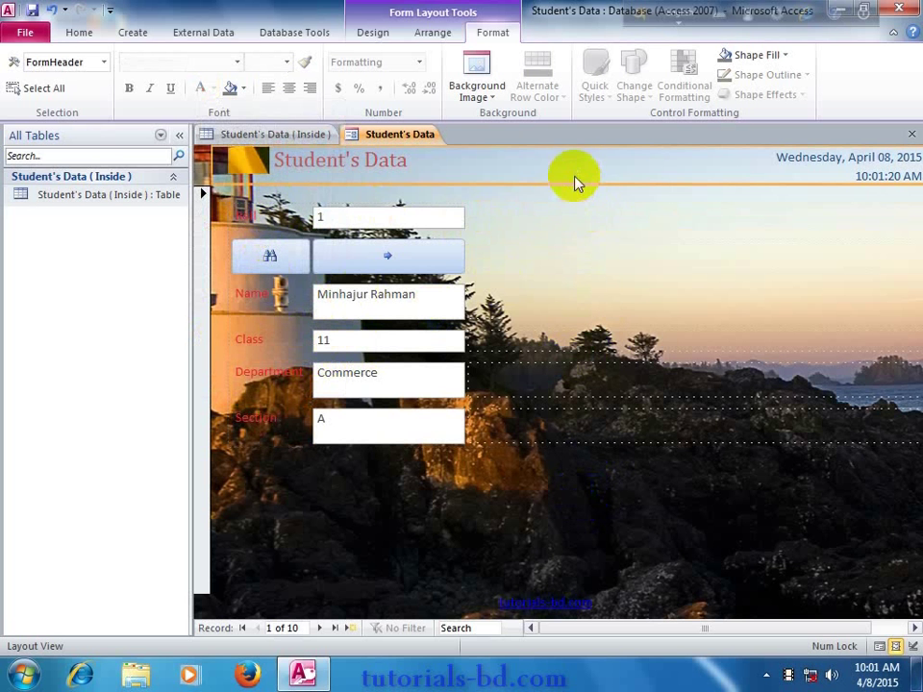
pyautogui.click(612, 514)
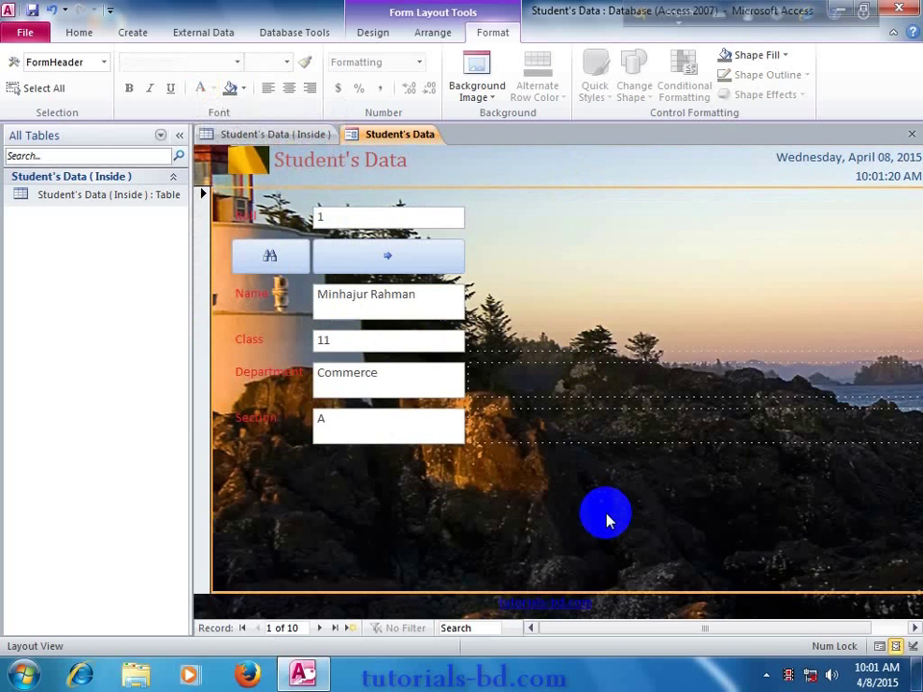
pyautogui.click(491, 96)
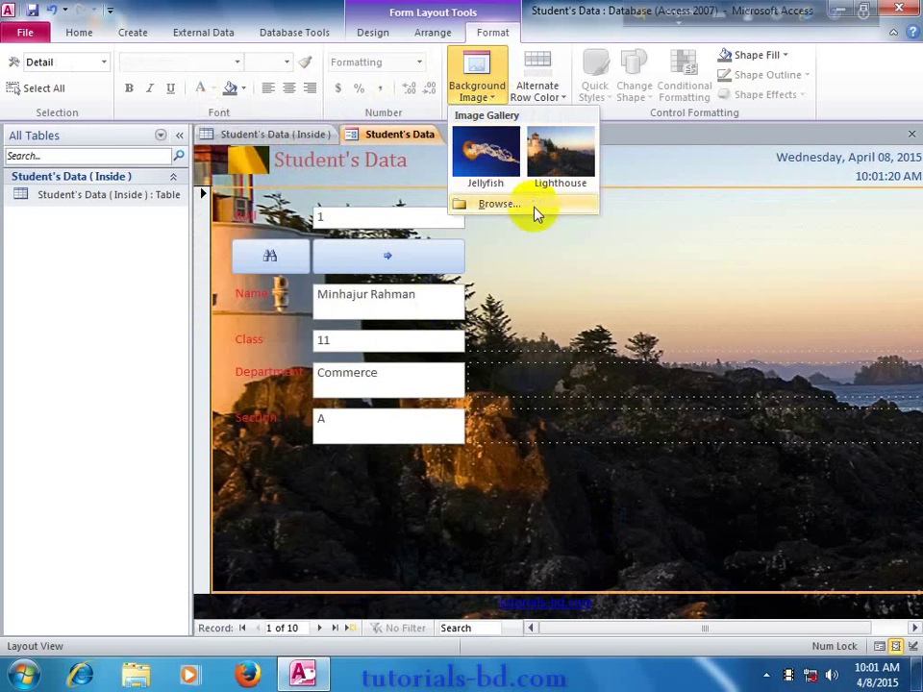
pyautogui.click(536, 204)
pyautogui.doubleClick(546, 352)
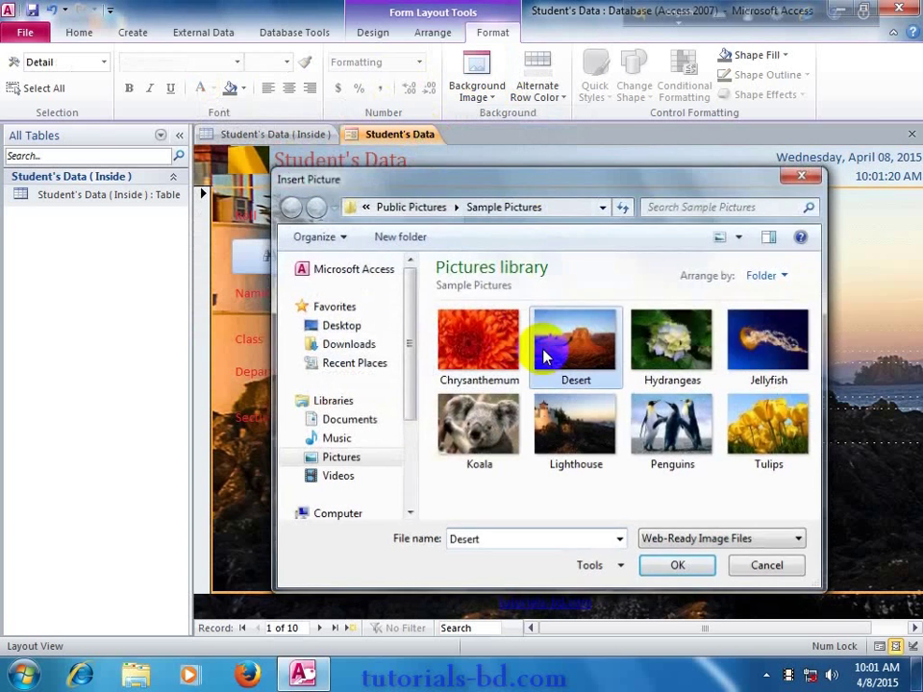
# Replace the form background with the Penguins sample picture.
pyautogui.click(248, 296)
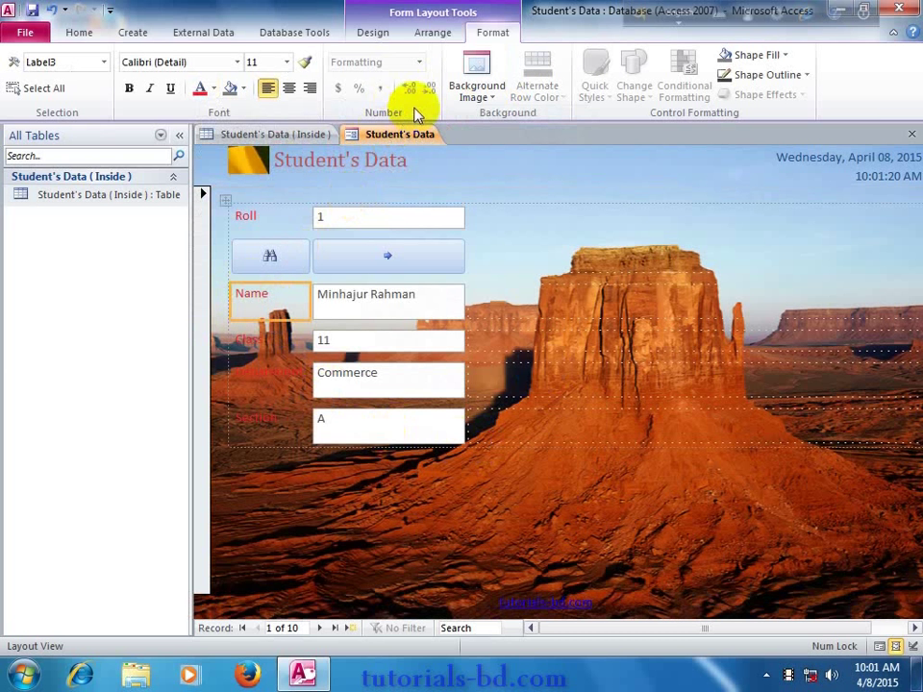
pyautogui.click(457, 104)
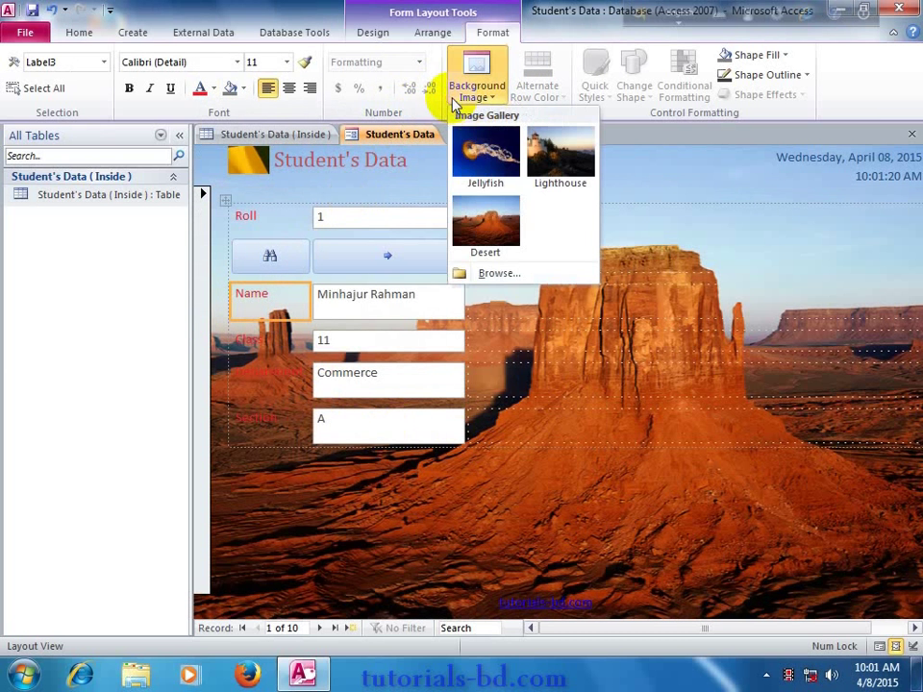
pyautogui.click(519, 275)
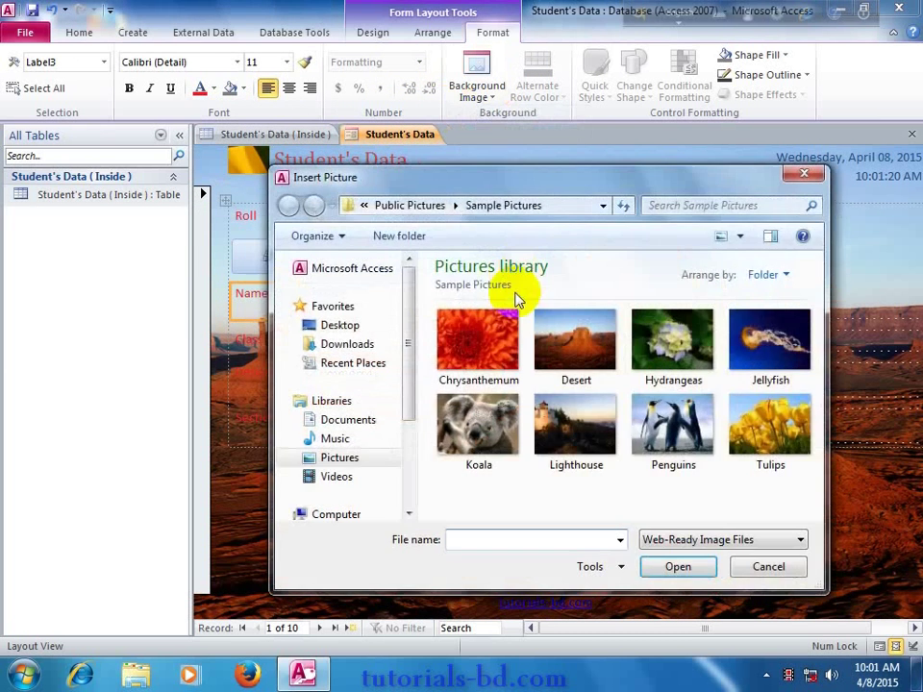
pyautogui.click(659, 434)
pyautogui.doubleClick(659, 435)
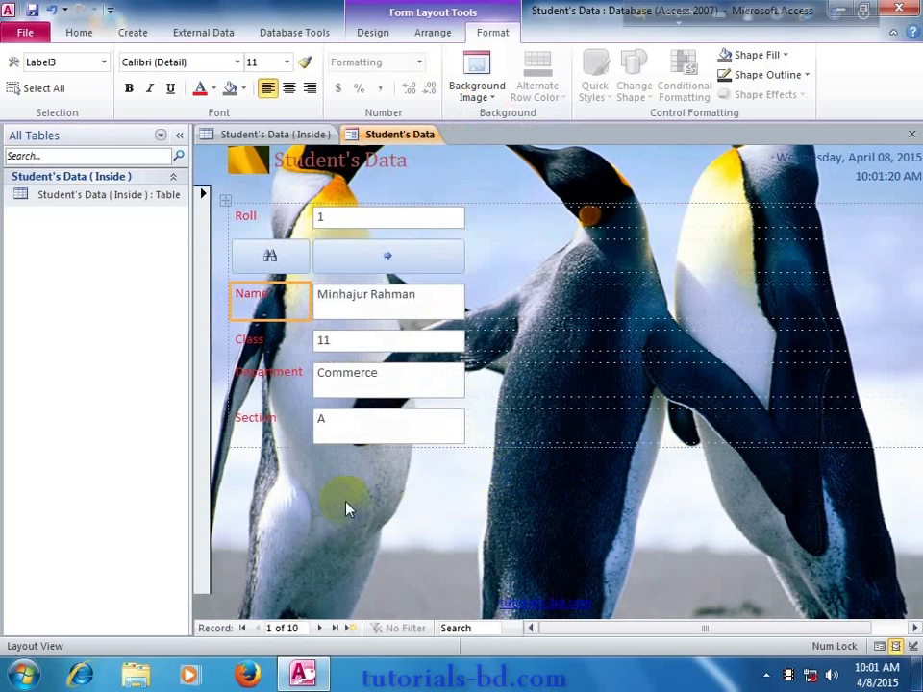
pyautogui.click(319, 532)
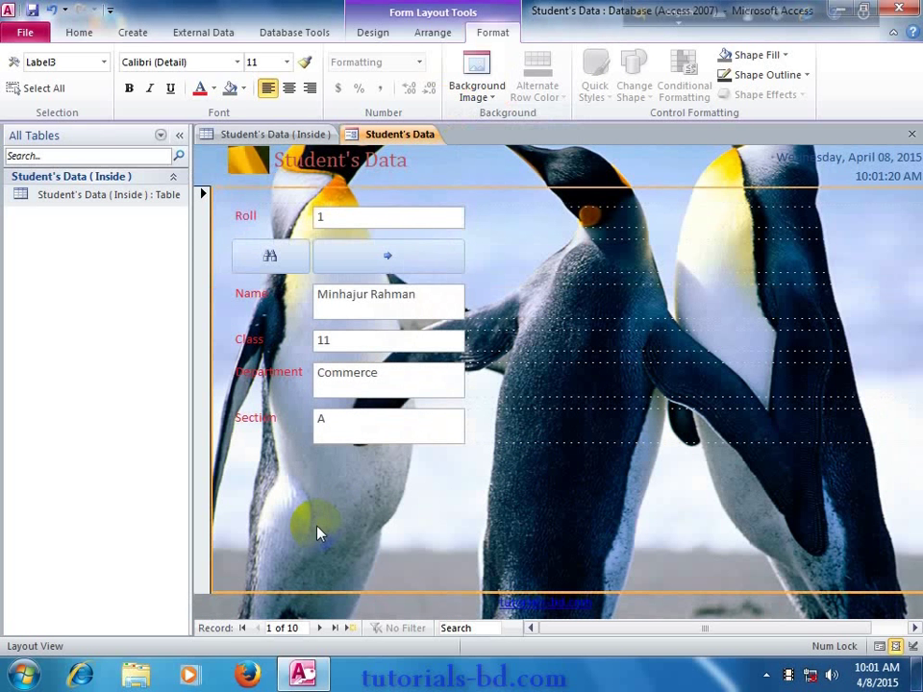
pyautogui.click(522, 172)
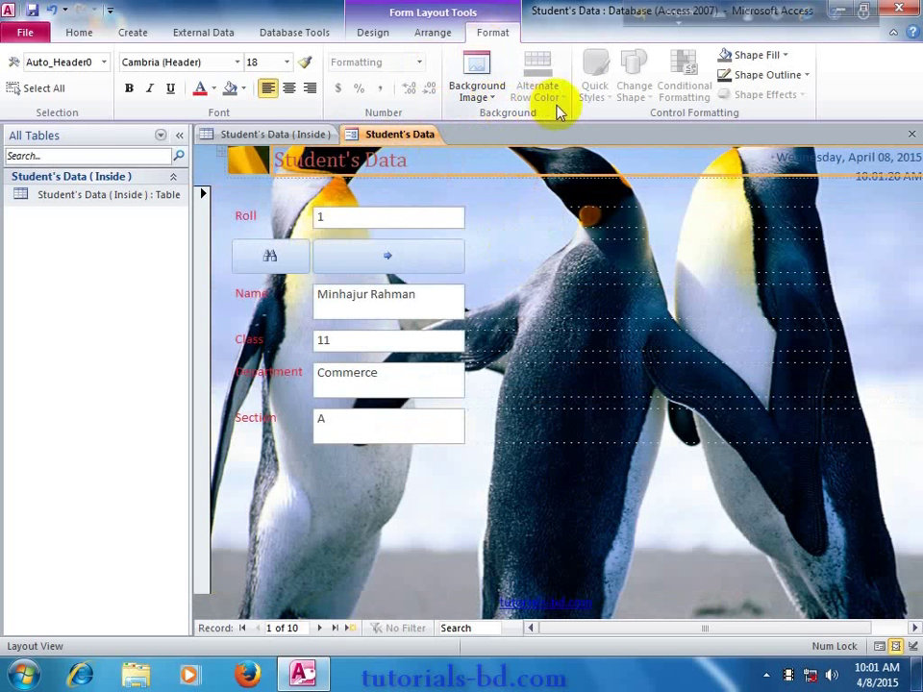
# Select the form header, detail area, 10:01:20 AM time and title row in turn.
pyautogui.click(212, 177)
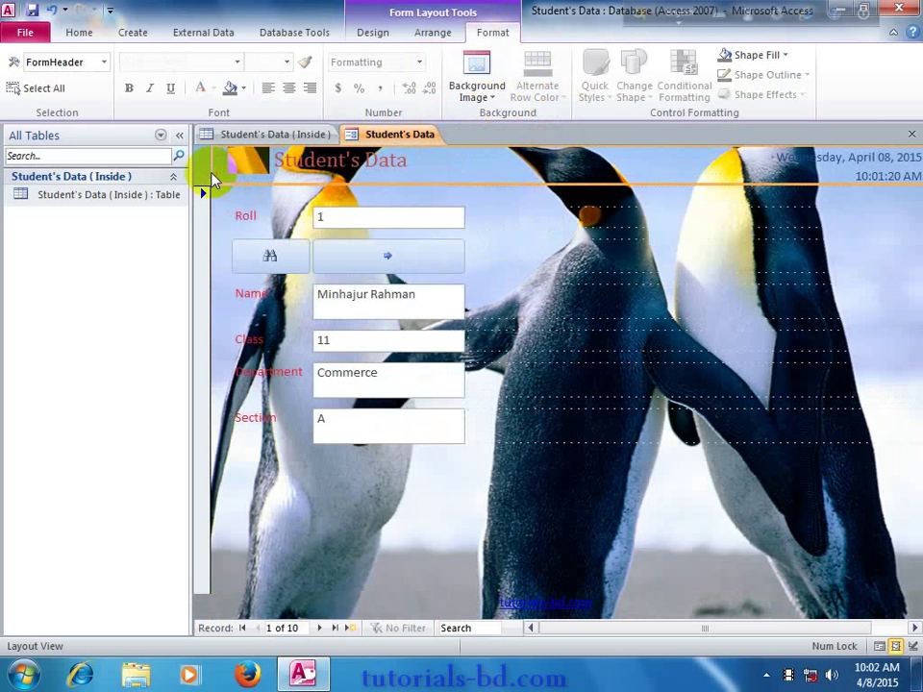
pyautogui.click(698, 568)
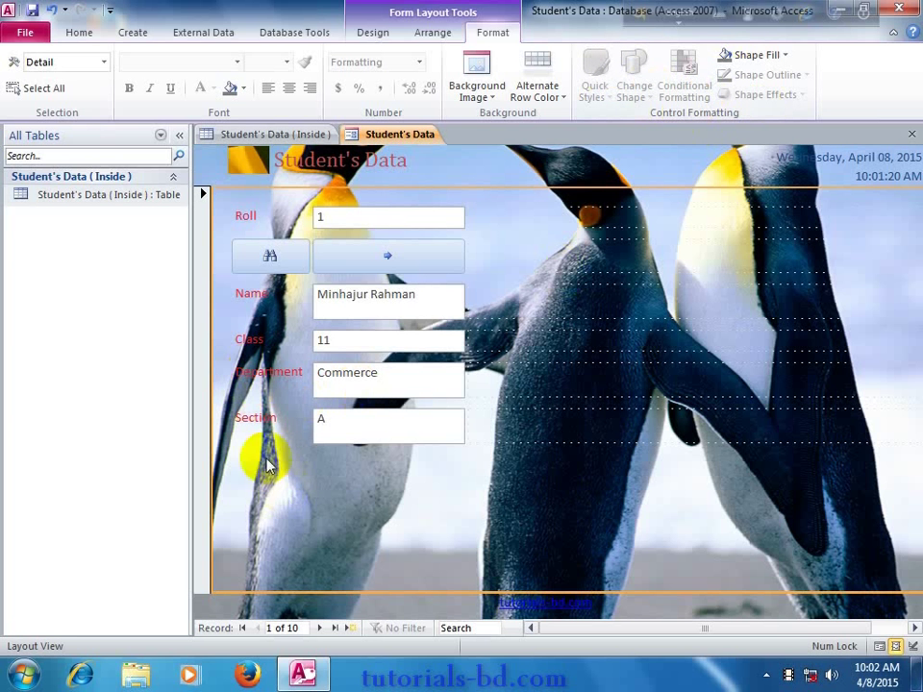
pyautogui.click(717, 171)
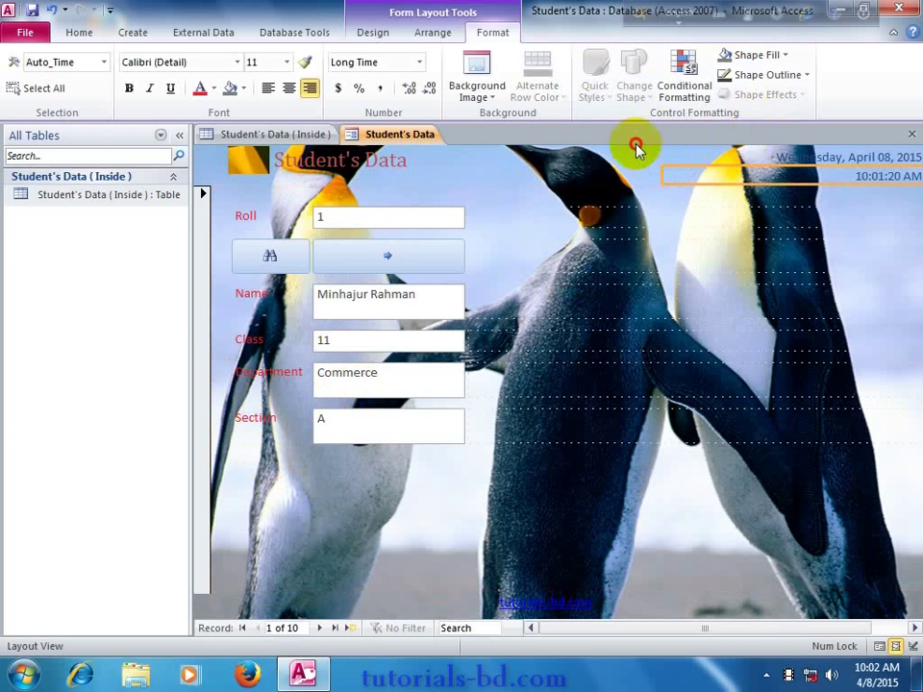
pyautogui.click(597, 164)
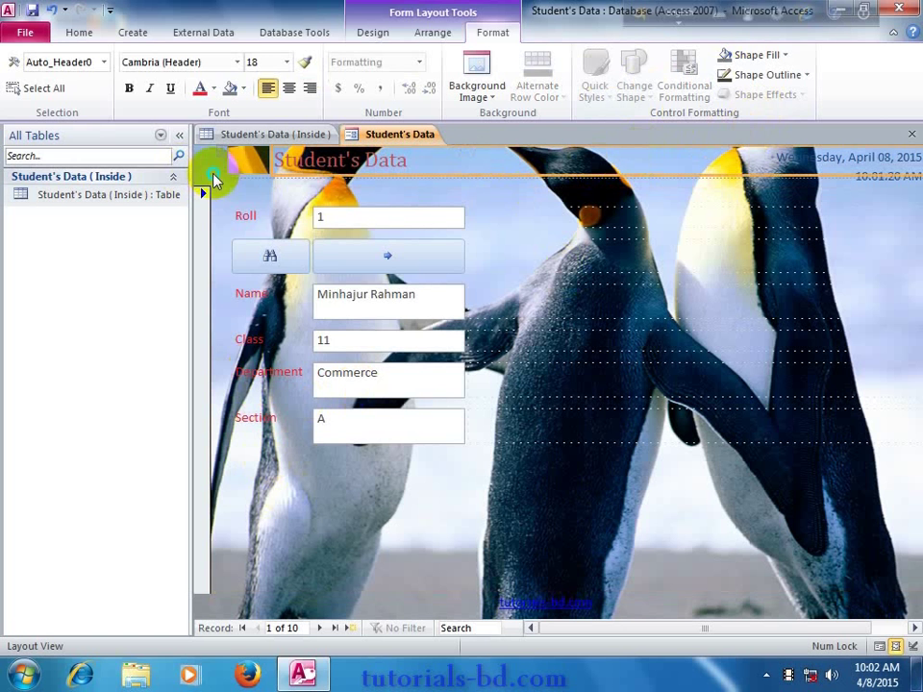
# Switch from the Student's Data form to the Student's Data (Inside) table datasheet.
pyautogui.rightClick(214, 181)
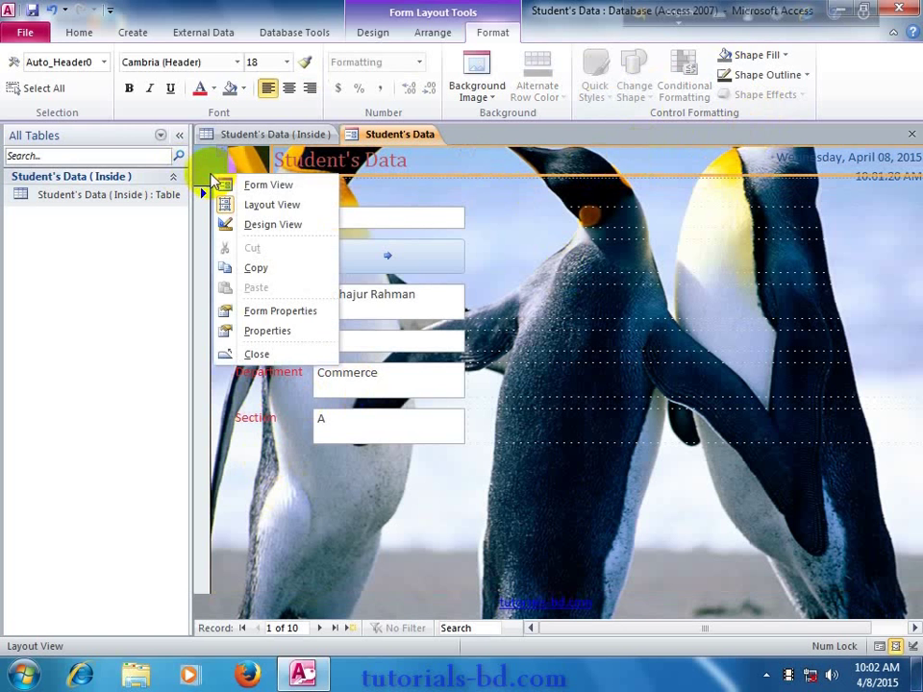
pyautogui.rightClick(374, 135)
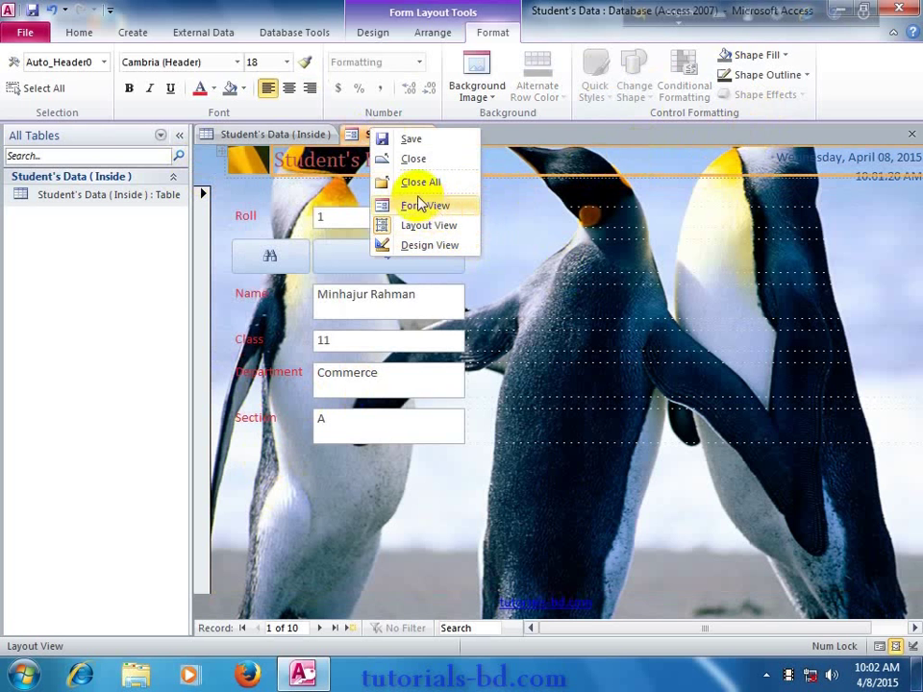
pyautogui.click(278, 136)
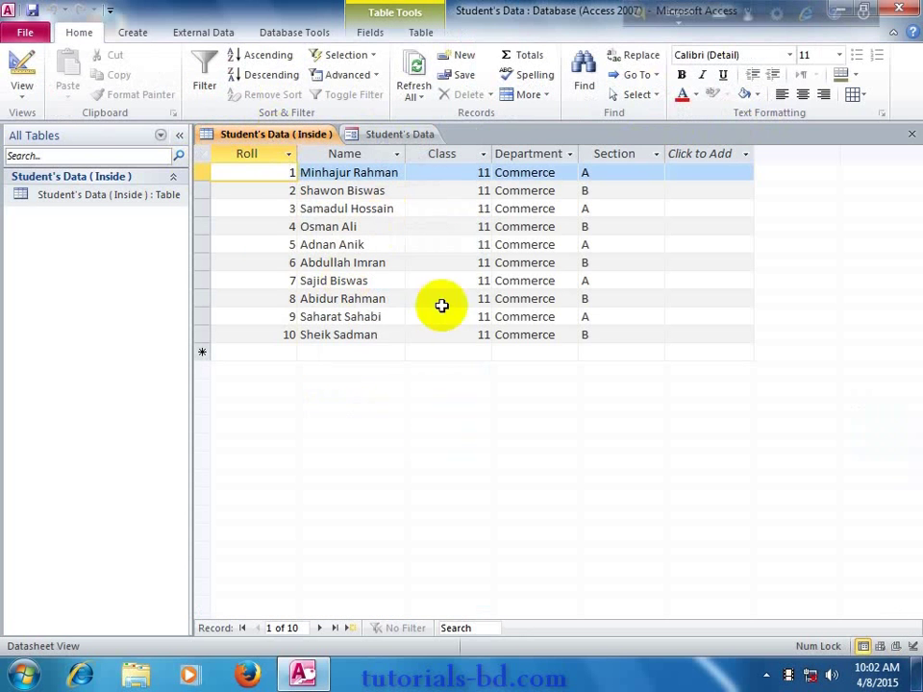
# Start a new blank form in Design view.
pyautogui.click(140, 36)
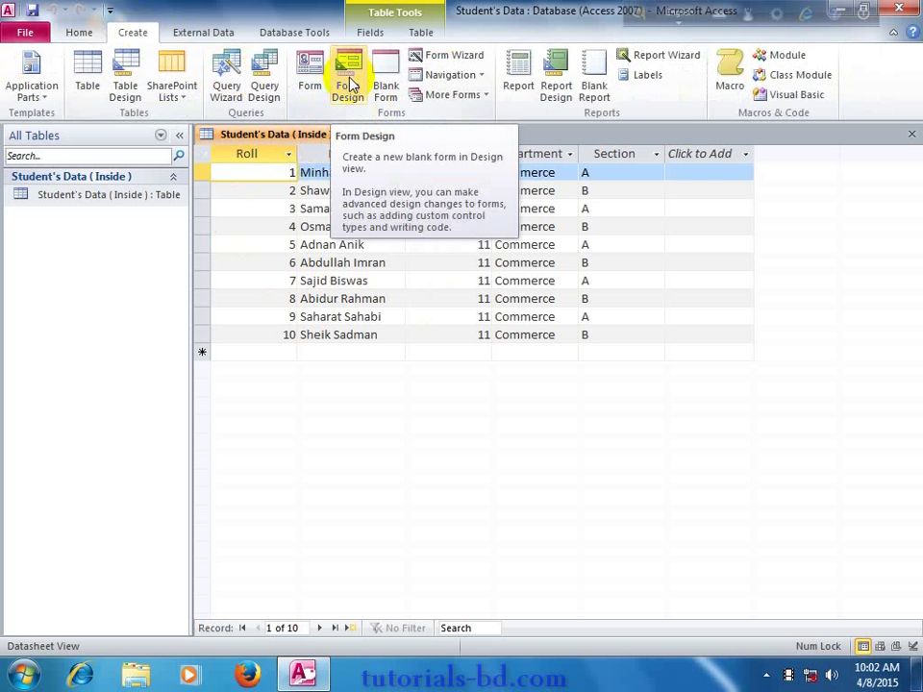
pyautogui.click(350, 83)
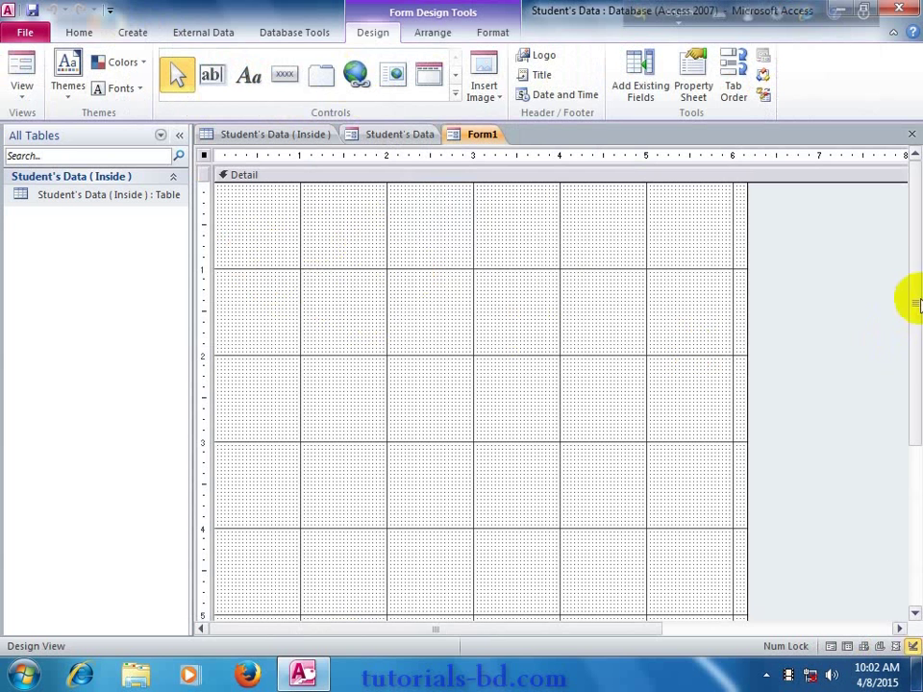
pyautogui.moveTo(911, 301); pyautogui.dragTo(908, 375)
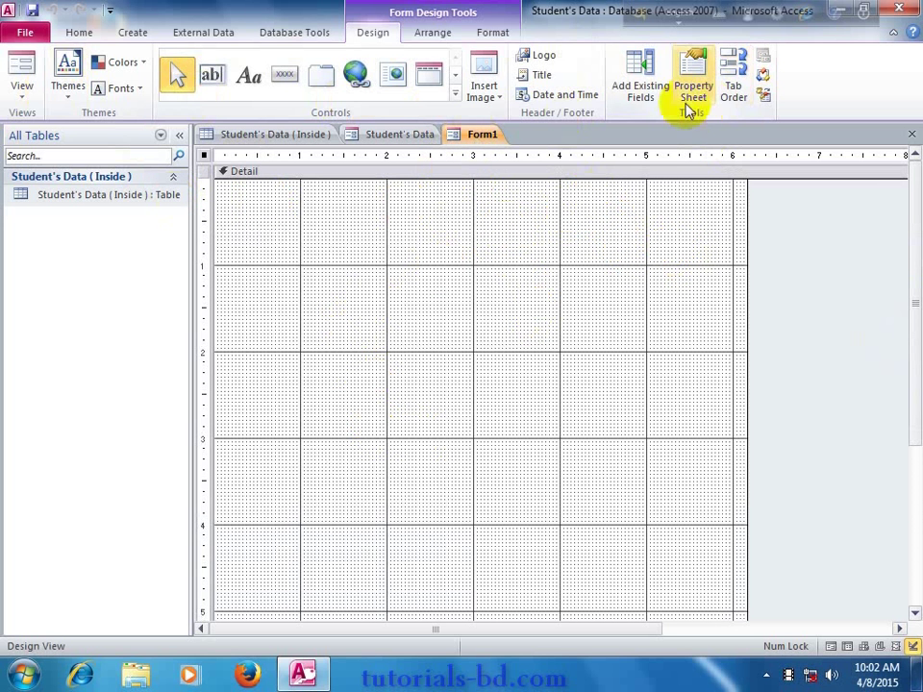
# Add the Roll field to Form1, then return to the Student's Data (Inside) table.
pyautogui.click(641, 97)
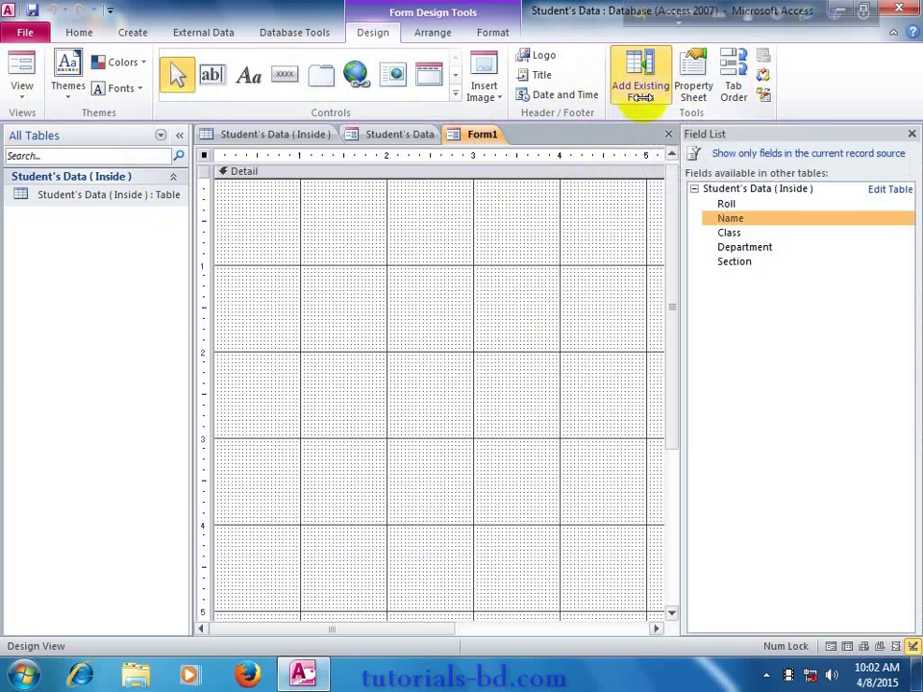
pyautogui.doubleClick(729, 204)
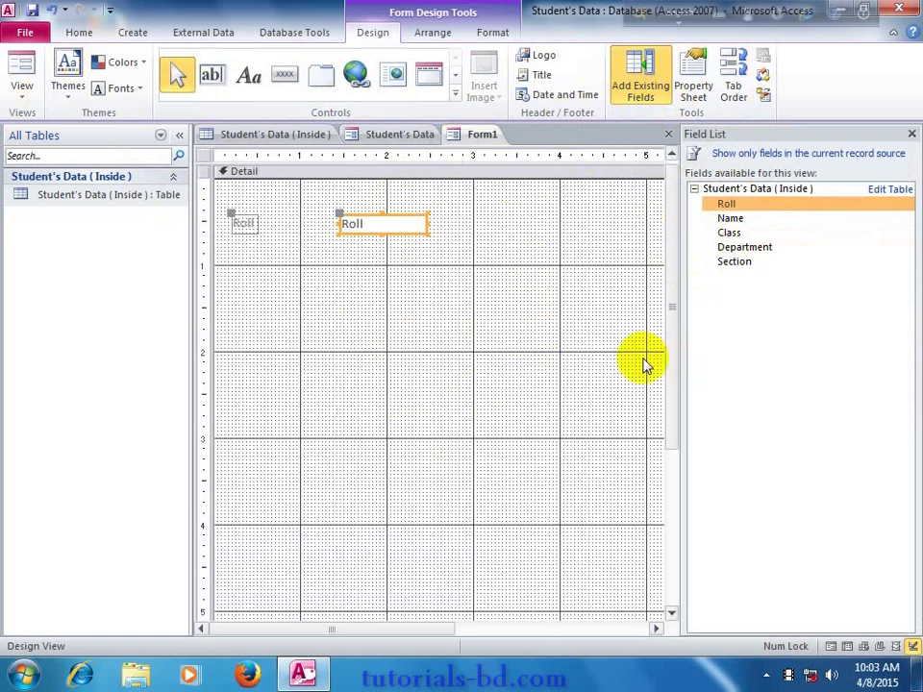
pyautogui.click(911, 134)
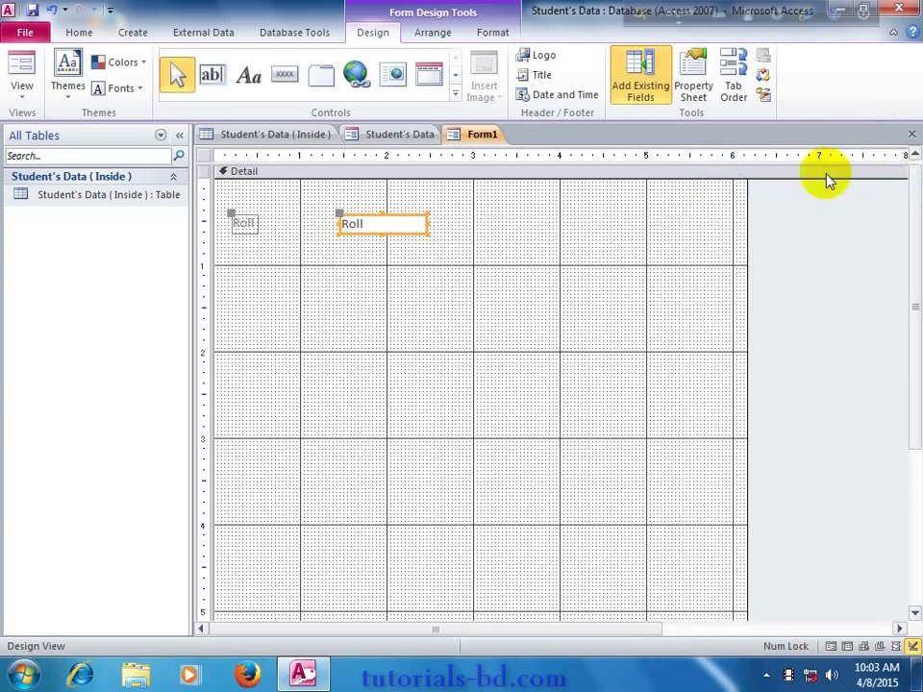
pyautogui.click(297, 135)
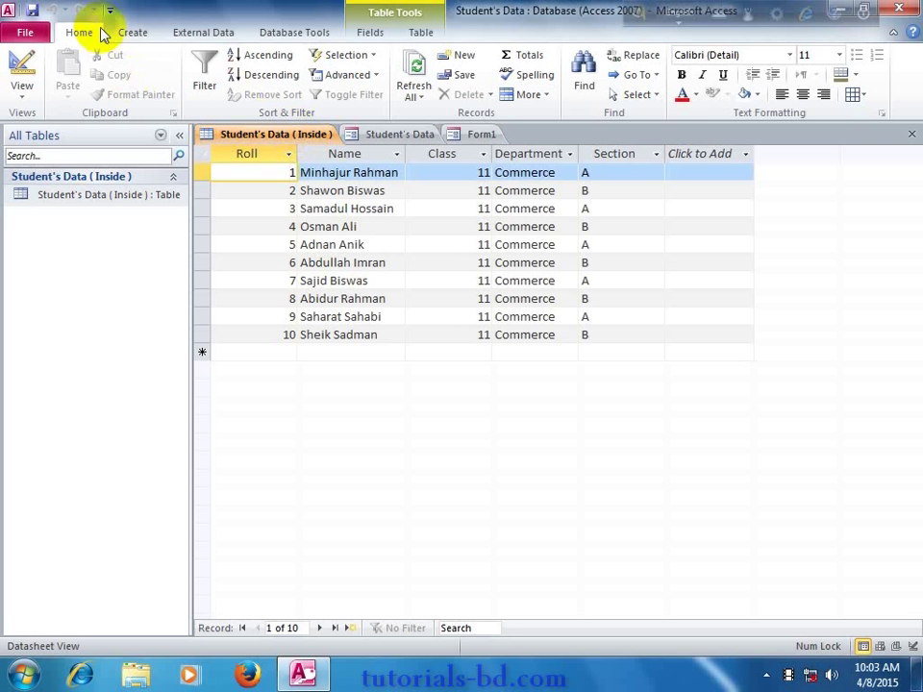
# In the Form Wizard, move Roll, Name, Class, Department and Section to Selected Fields.
pyautogui.click(132, 32)
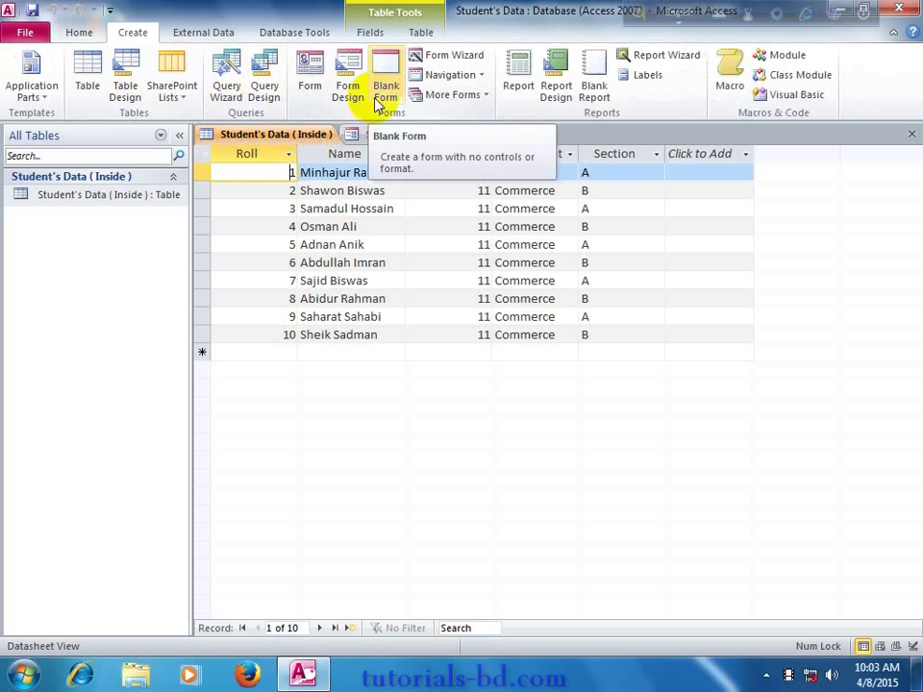
pyautogui.click(480, 59)
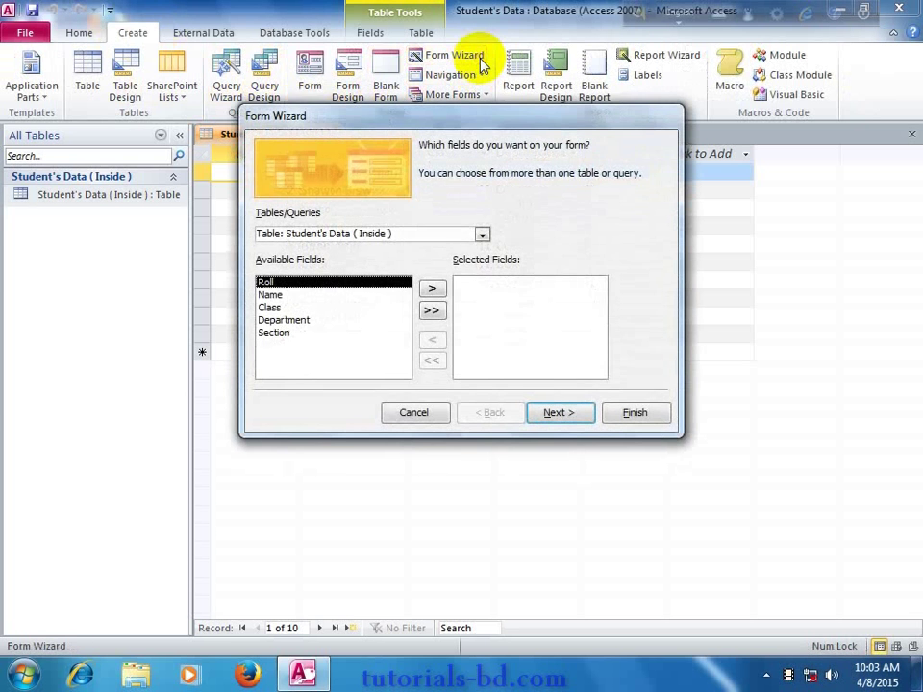
pyautogui.click(434, 291)
pyautogui.click(435, 290)
pyautogui.click(435, 289)
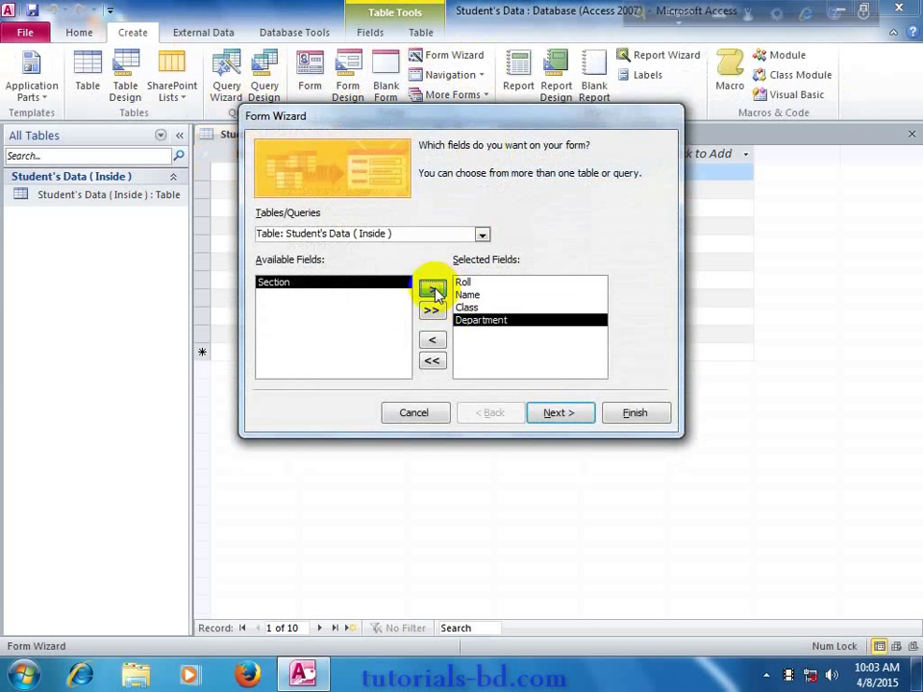
pyautogui.click(433, 290)
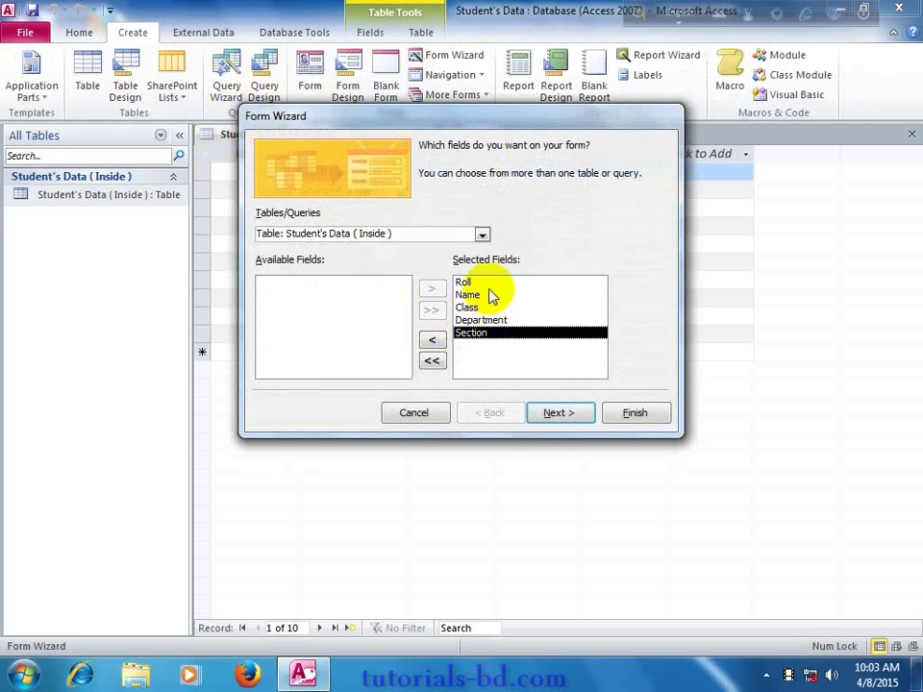
pyautogui.click(557, 411)
# Choose the Justified layout and finish creating the form.
pyautogui.click(525, 223)
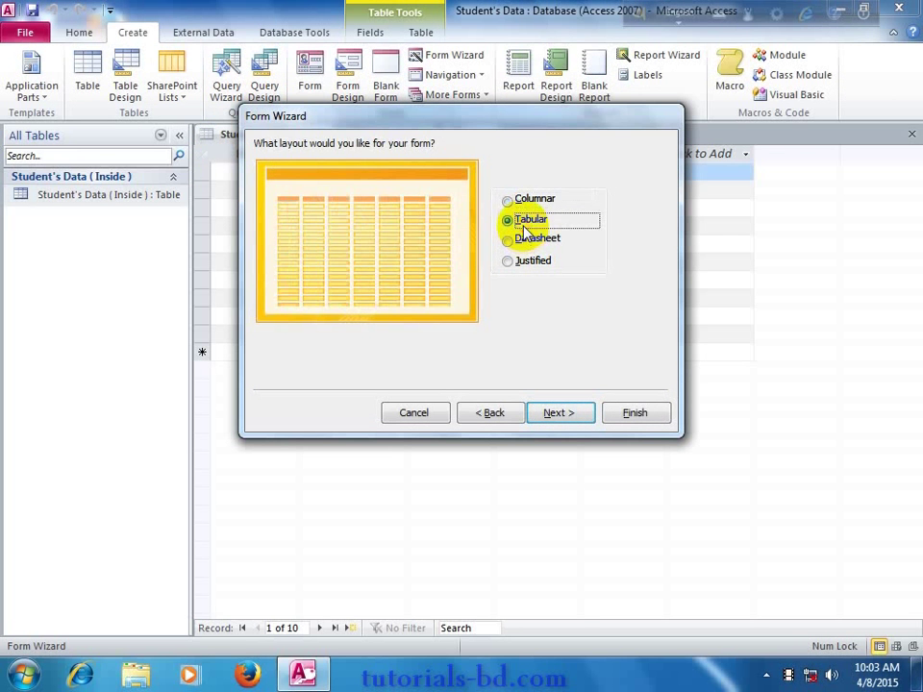
pyautogui.click(526, 238)
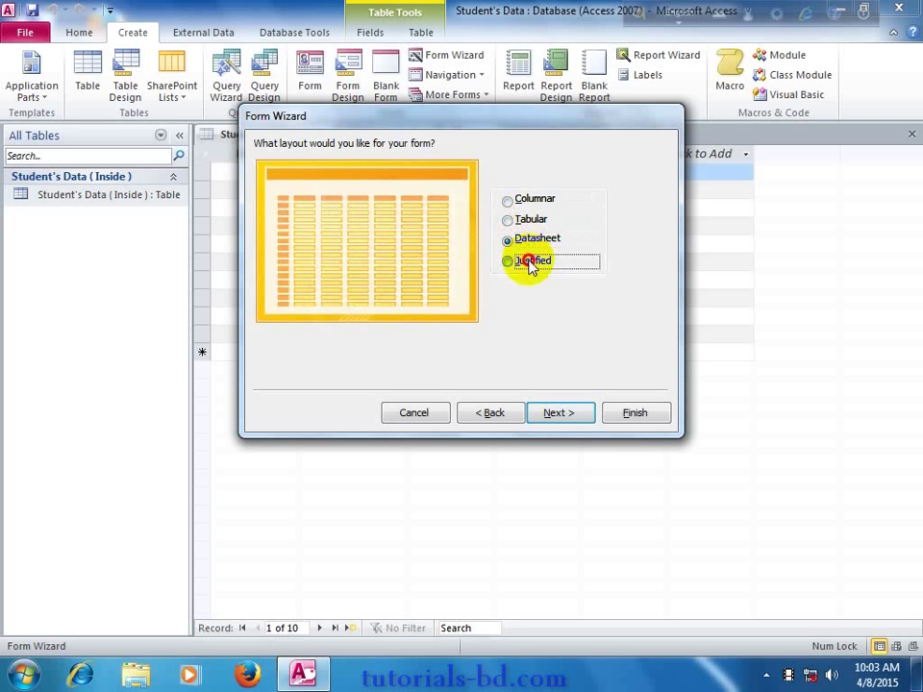
pyautogui.click(530, 262)
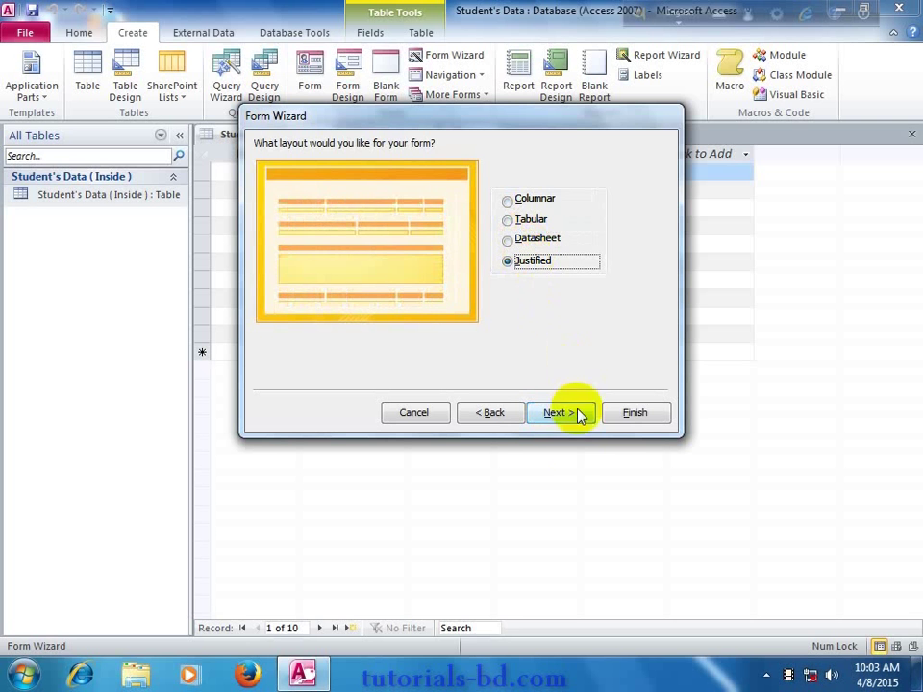
pyautogui.click(629, 414)
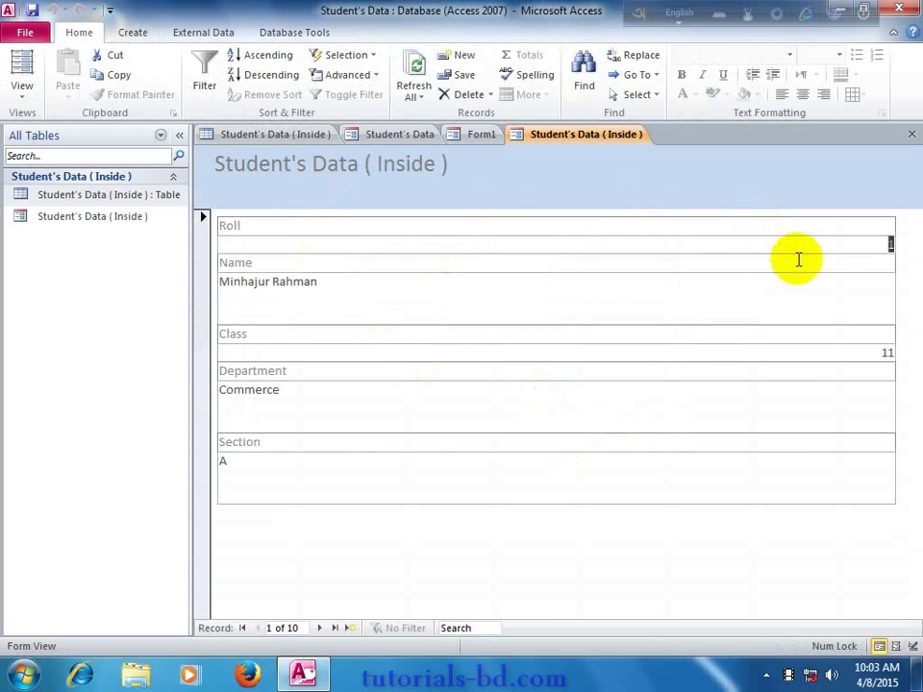
# Return to the Student's Data (Inside) datasheet and look through the Navigation and More Forms lists.
pyautogui.rightClick(590, 144)
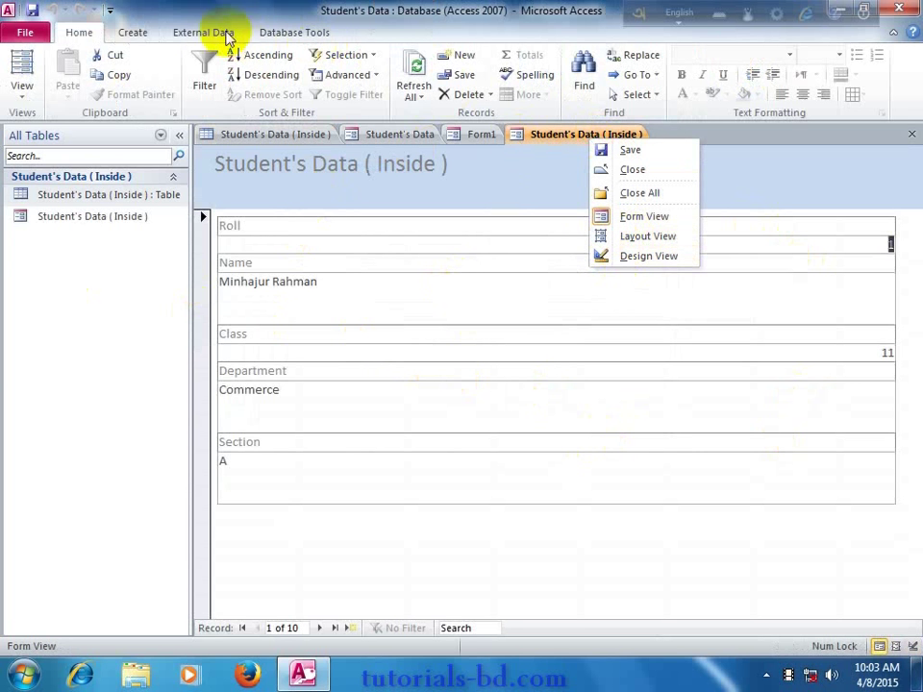
pyautogui.click(252, 132)
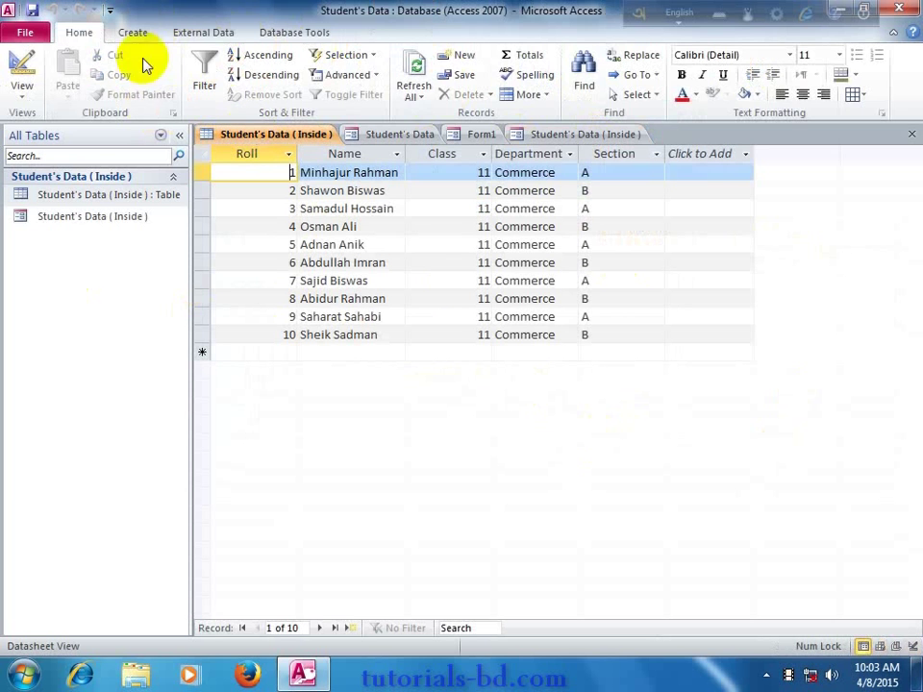
pyautogui.click(124, 36)
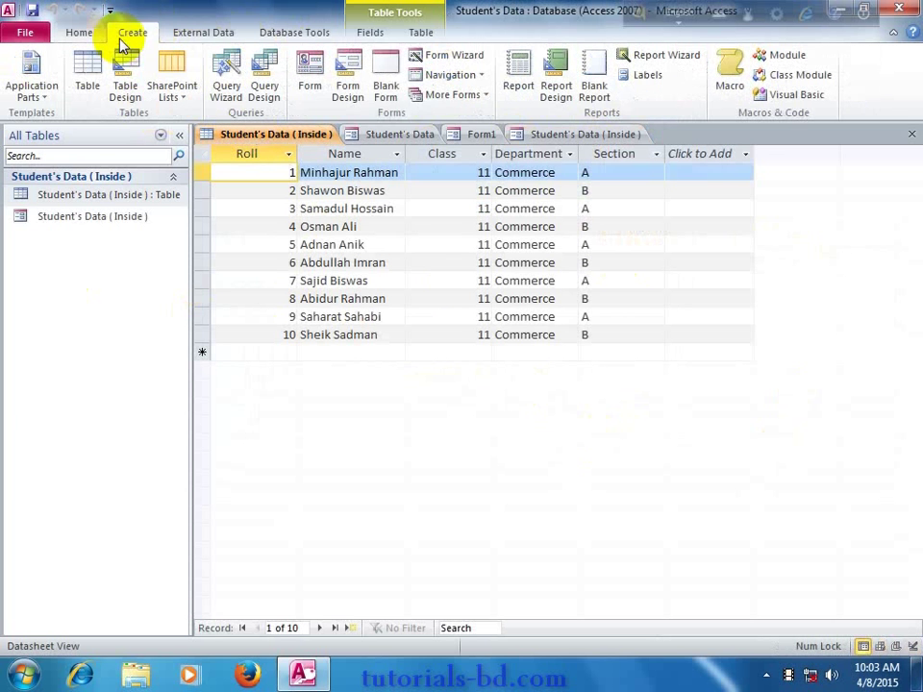
pyautogui.click(468, 75)
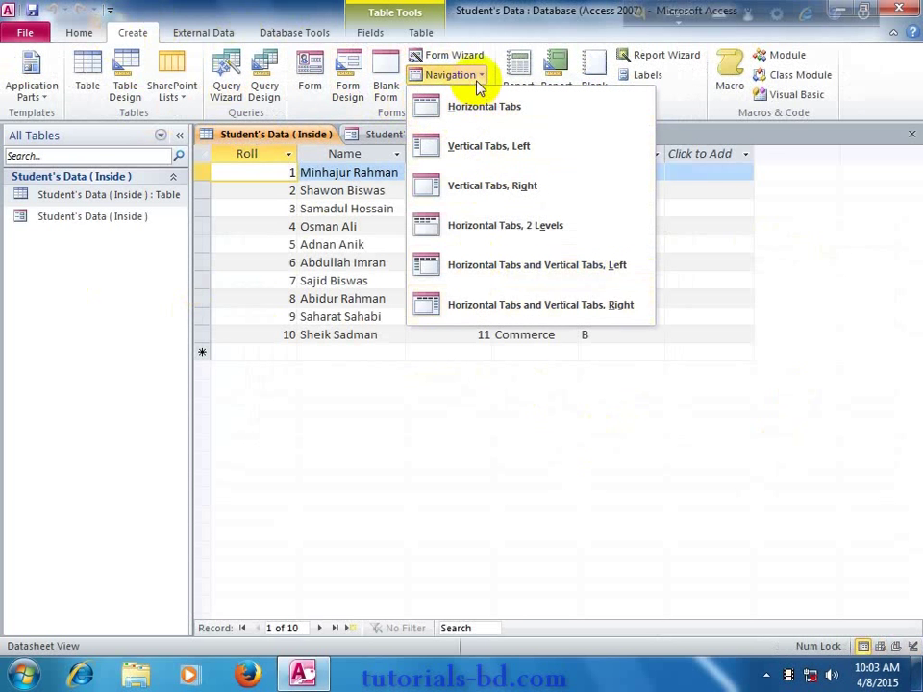
pyautogui.click(474, 76)
pyautogui.click(466, 96)
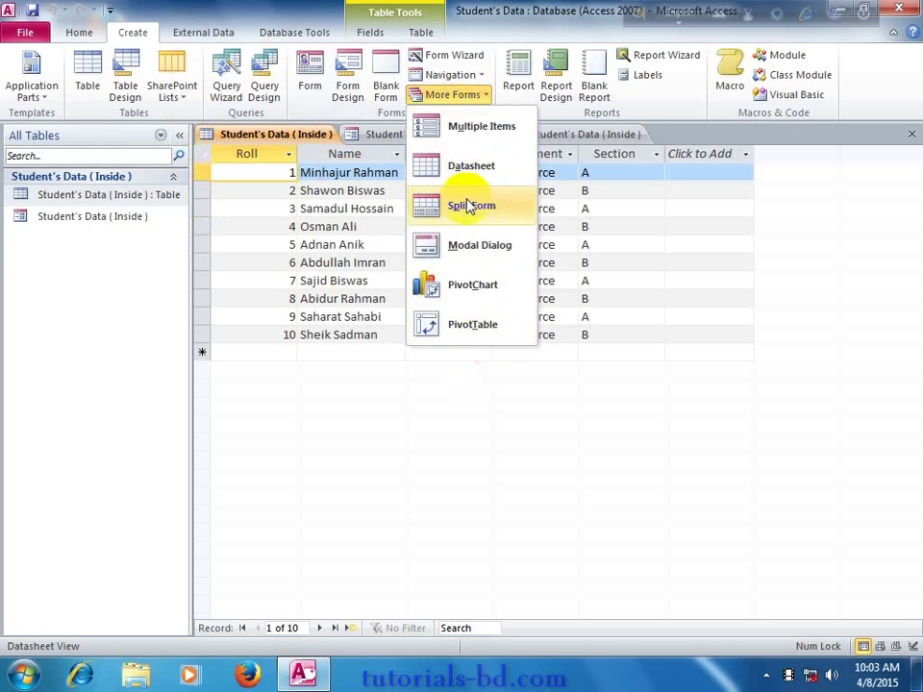
pyautogui.click(453, 96)
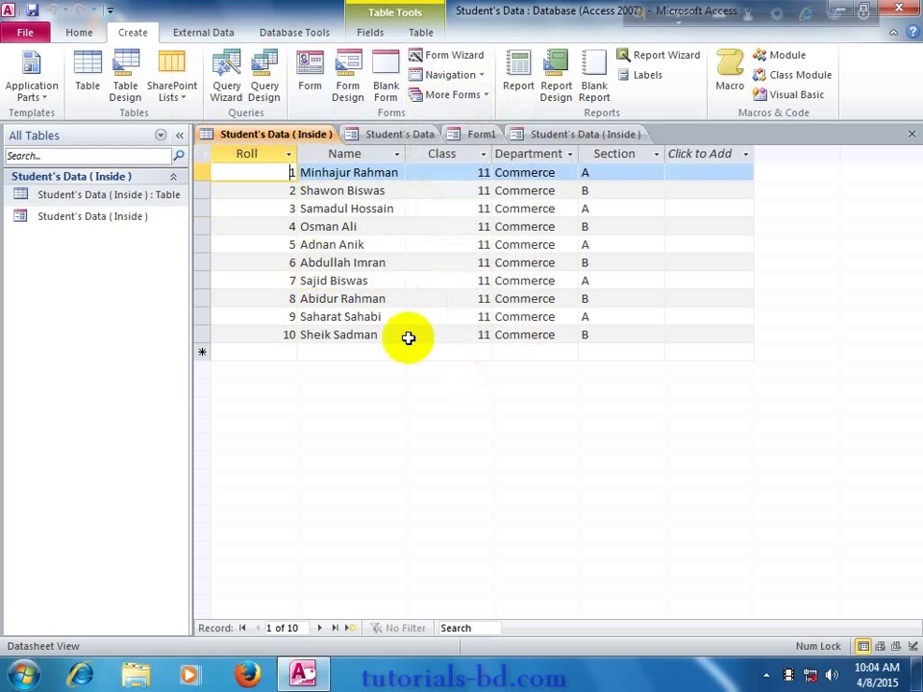